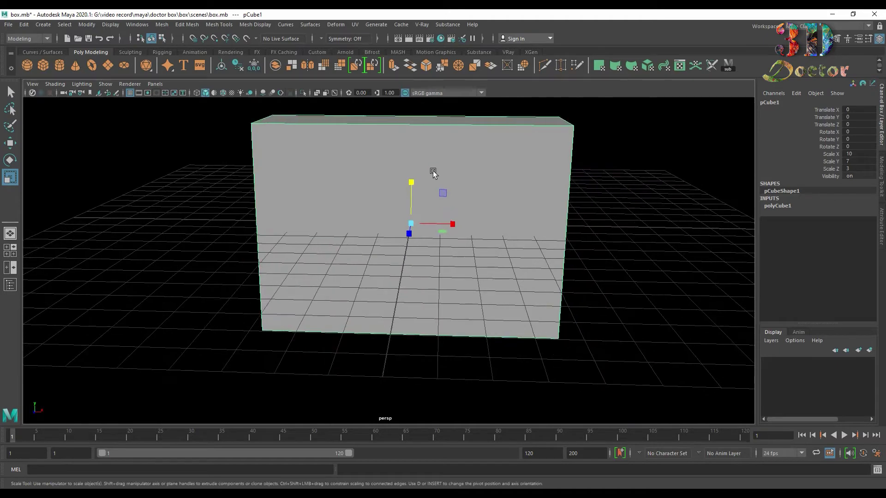
- Extract the front face of the box as a separate object
{"action": "left_click", "coordinate": [428, 203]}
{"action": "right_click_drag", "start_coordinate": [478, 174], "coordinate": [491, 330], "text": "shift"}
{"action": "left_click_drag", "start_coordinate": [607, 201], "coordinate": [503, 279], "text": "alt"}
{"action": "left_click", "coordinate": [613, 154]}
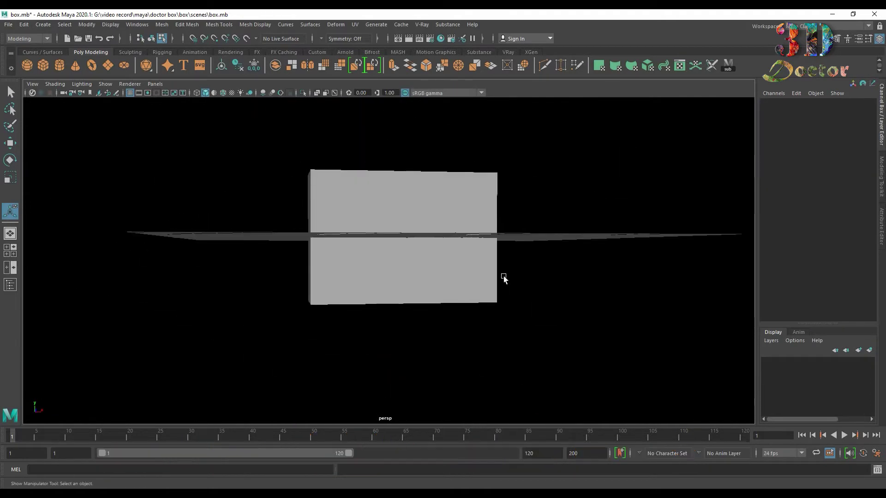
- Delete the construction history of both the extracted front panel and the remaining box body
{"action": "left_click", "coordinate": [454, 215]}
{"action": "right_click_drag", "start_coordinate": [455, 216], "coordinate": [507, 200]}
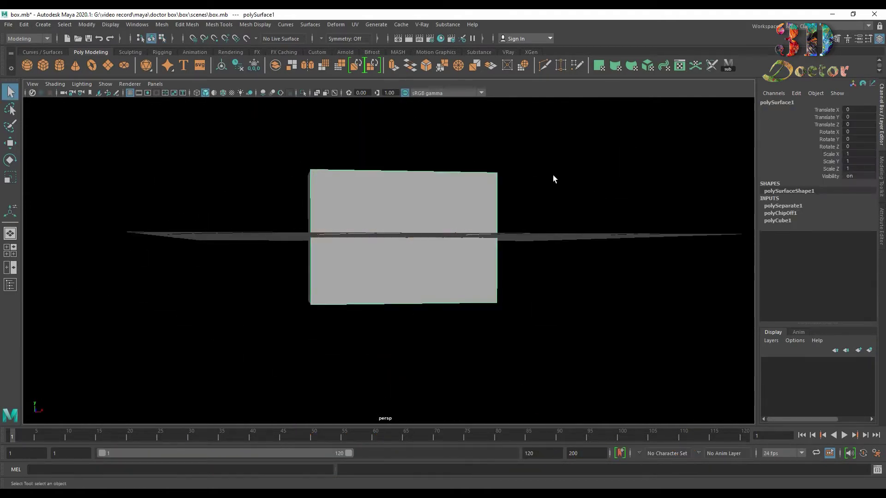
{"action": "left_click", "coordinate": [23, 24]}
{"action": "mouse_move", "coordinate": [79, 127]}
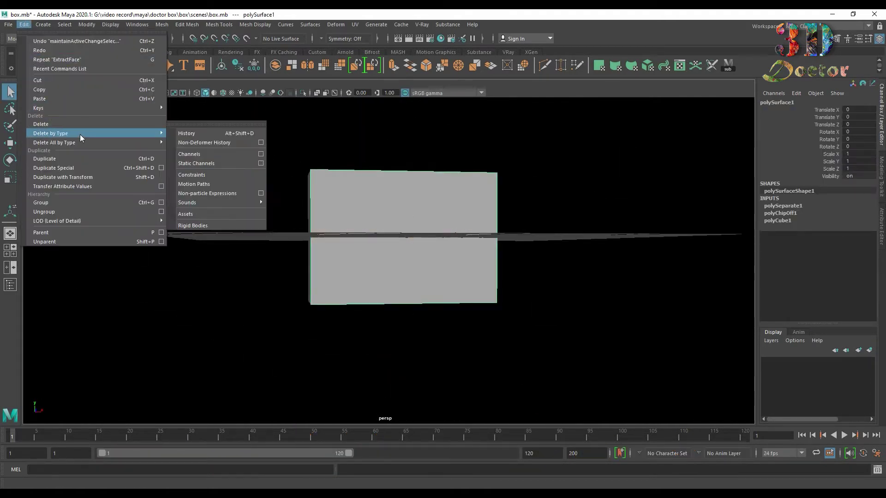
{"action": "left_click", "coordinate": [251, 132]}
{"action": "left_click_drag", "start_coordinate": [251, 132], "coordinate": [454, 184], "text": "alt"}
{"action": "left_click", "coordinate": [454, 185]}
{"action": "left_click", "coordinate": [23, 24]}
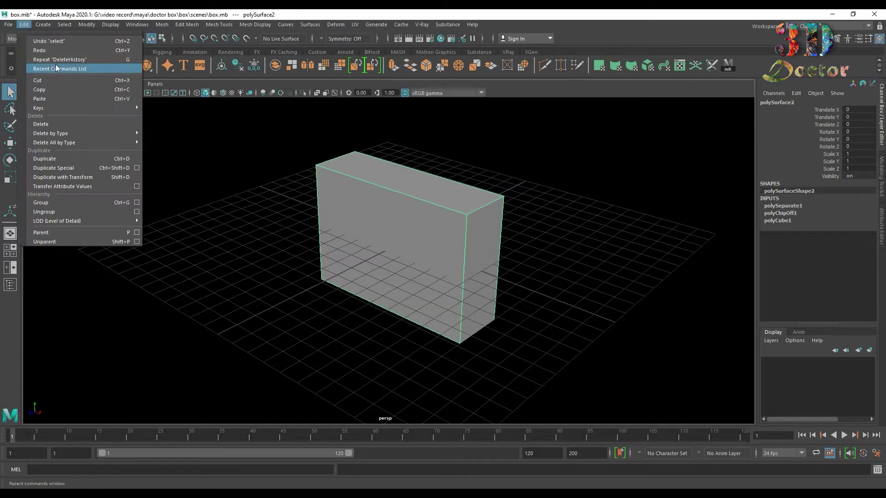
{"action": "mouse_move", "coordinate": [79, 134]}
{"action": "left_click", "coordinate": [194, 134]}
- Use Multi-Cut in the front view to insert one vertical and two horizontal edge loops across the front panel
{"action": "left_click", "coordinate": [386, 241]}
{"action": "left_click_drag", "start_coordinate": [387, 240], "coordinate": [394, 250], "text": "alt"}
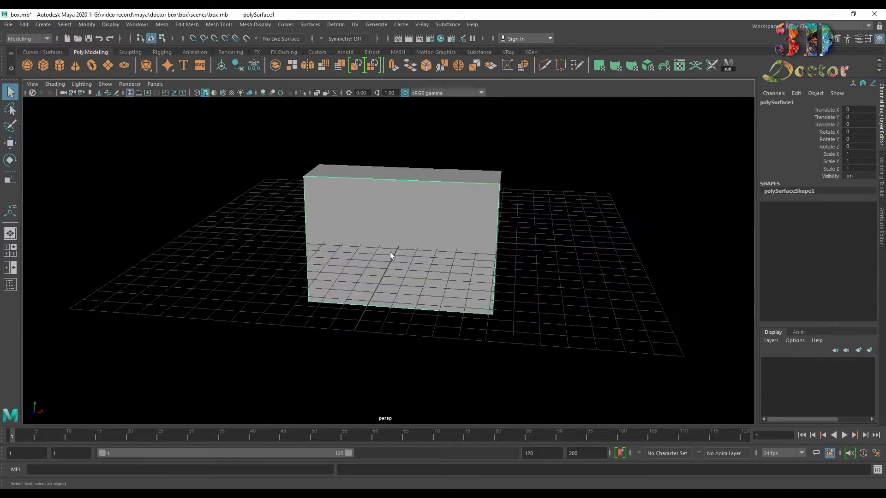
{"action": "key", "text": "space"}
{"action": "key", "text": "space"}
{"action": "scroll", "coordinate": [364, 223], "scroll_direction": "up", "scroll_amount": 3}
{"action": "left_click", "coordinate": [541, 67]}
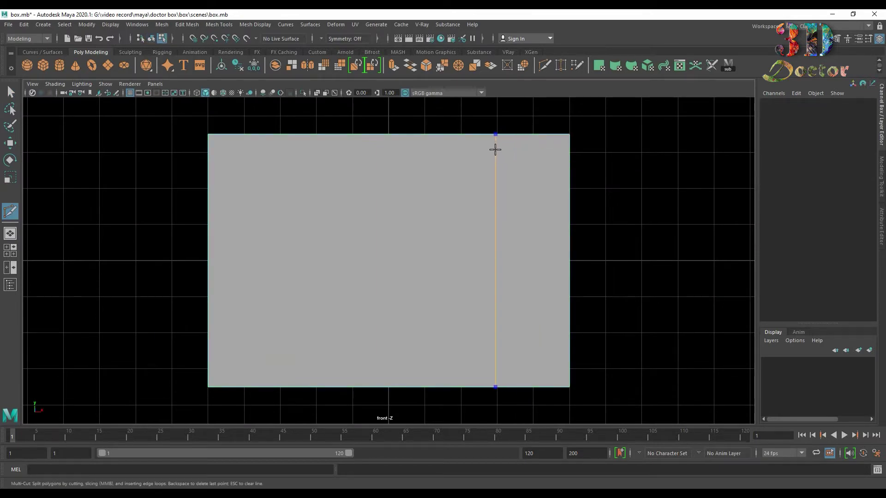
{"action": "left_click", "coordinate": [496, 150], "text": "ctrl"}
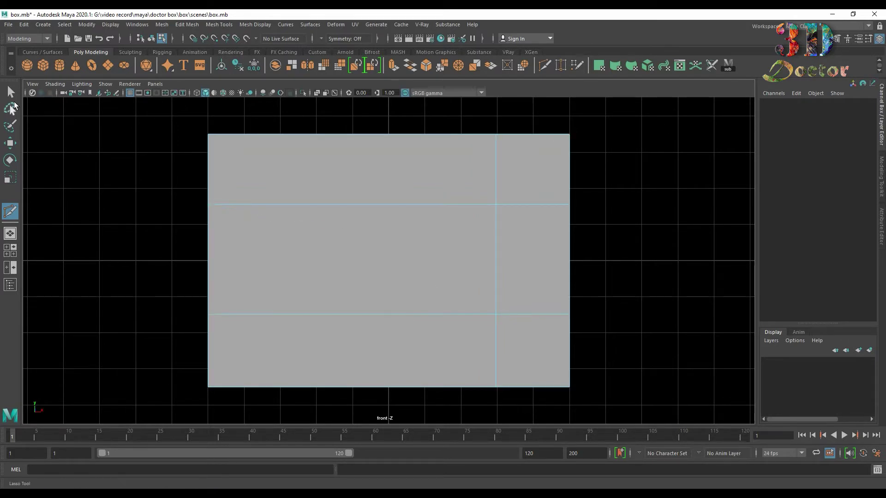
{"action": "left_click", "coordinate": [10, 92]}
- Hide the grid in the perspective view and delete the front panel's construction history
{"action": "left_click", "coordinate": [441, 191]}
{"action": "key", "text": "space"}
{"action": "key", "text": "space"}
{"action": "left_click", "coordinate": [130, 92]}
{"action": "right_click_drag", "start_coordinate": [468, 199], "coordinate": [599, 162]}
{"action": "left_click", "coordinate": [599, 162]}
{"action": "left_click", "coordinate": [454, 207]}
{"action": "left_click", "coordinate": [23, 25]}
{"action": "mouse_move", "coordinate": [83, 133]}
{"action": "left_click", "coordinate": [211, 132]}
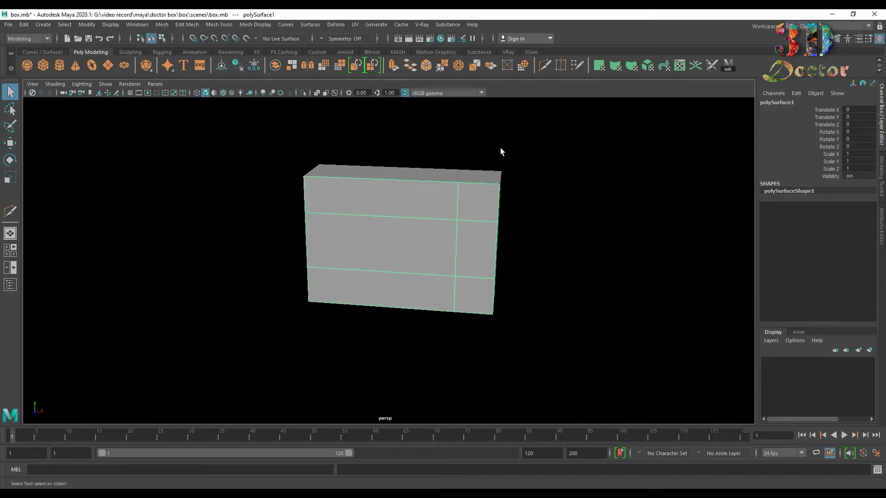
- Create a polygon cylinder in wireframe display and set its X rotation to 90
{"action": "key", "text": "4"}
{"action": "left_click", "coordinate": [59, 67]}
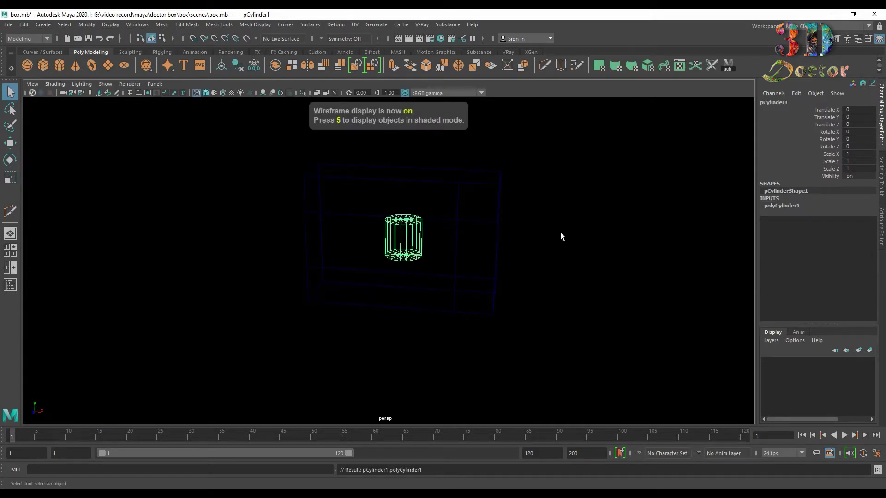
{"action": "key", "text": "e"}
{"action": "left_click_drag", "start_coordinate": [401, 212], "coordinate": [397, 244]}
{"action": "left_click", "coordinate": [859, 133]}
{"action": "type", "text": "90"}
{"action": "key", "text": "Return"}
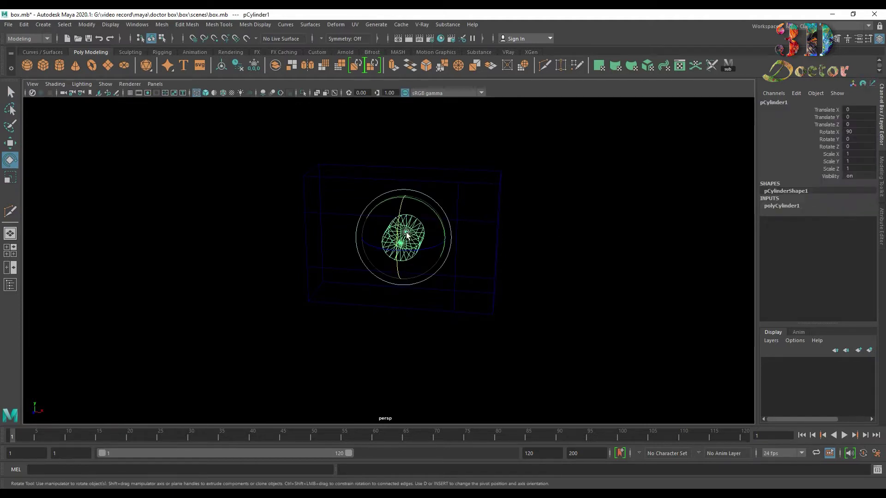
- Move the cylinder forward in front of the box to Z about 6.413 and show shaded objects with wireframe overlay
{"action": "key", "text": "w"}
{"action": "left_click_drag", "start_coordinate": [393, 249], "coordinate": [384, 306]}
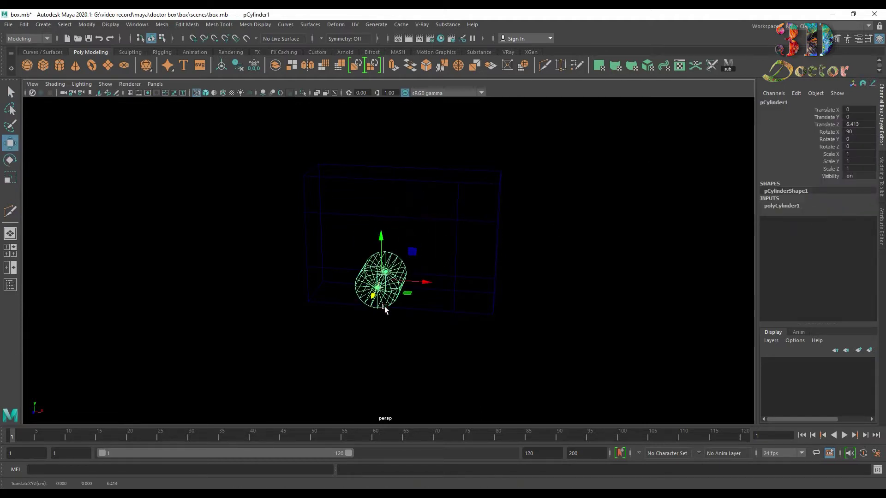
{"action": "key", "text": "5"}
{"action": "left_click", "coordinate": [223, 94]}
{"action": "scroll", "coordinate": [547, 219], "scroll_direction": "up", "scroll_amount": 4}
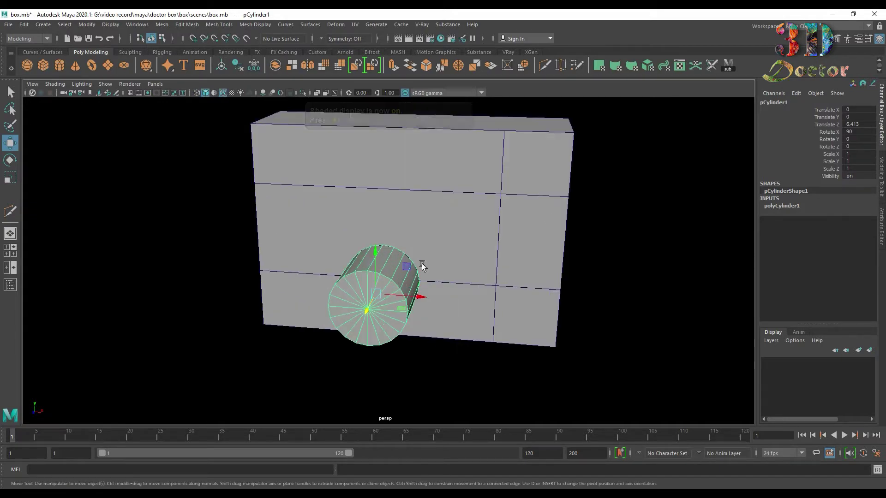
{"action": "left_click_drag", "start_coordinate": [548, 219], "coordinate": [548, 195], "text": "alt"}
- Set the cylinder's axis subdivisions to 16
{"action": "left_click", "coordinate": [799, 207]}
{"action": "type", "text": "16"}
{"action": "key", "text": "Return"}
{"action": "left_click", "coordinate": [405, 242]}
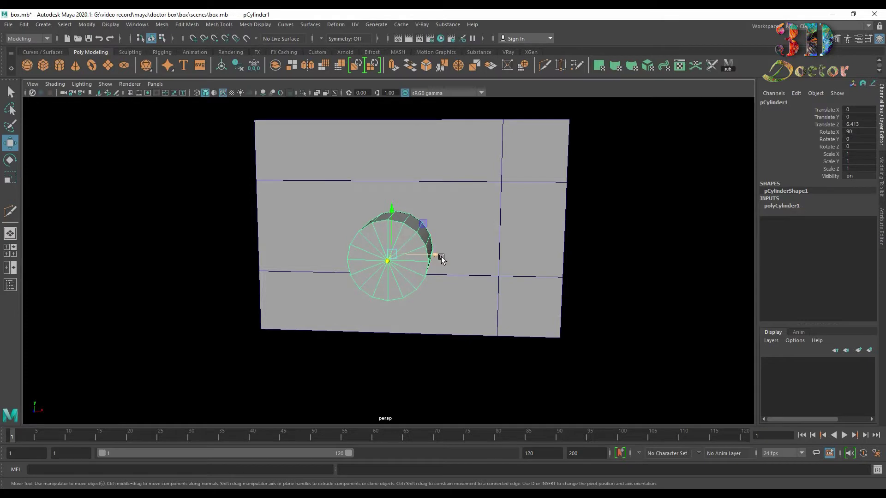
- Position the cylinder on the panel's upper-right edge crossing at about X 2.969, Y 1.558, Z 1.616
{"action": "left_click_drag", "start_coordinate": [441, 259], "coordinate": [544, 257]}
{"action": "middle_click_drag", "start_coordinate": [503, 162], "coordinate": [502, 169]}
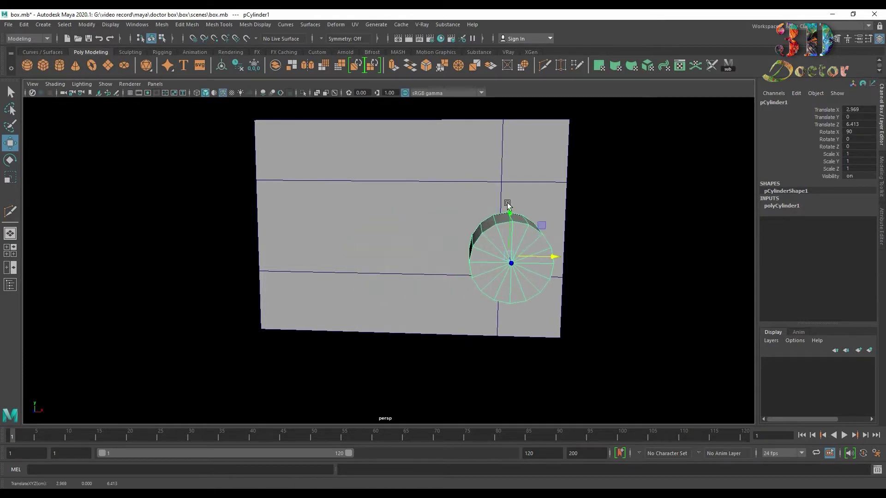
{"action": "left_click_drag", "start_coordinate": [510, 210], "coordinate": [510, 188]}
{"action": "middle_click_drag", "start_coordinate": [465, 181], "coordinate": [457, 182]}
{"action": "left_click_drag", "start_coordinate": [523, 225], "coordinate": [530, 183], "text": "alt"}
{"action": "left_click_drag", "start_coordinate": [629, 207], "coordinate": [469, 215], "text": "alt"}
{"action": "right_click_drag", "start_coordinate": [469, 215], "coordinate": [506, 243], "text": "alt"}
{"action": "left_click_drag", "start_coordinate": [471, 261], "coordinate": [508, 223], "text": "alt"}
{"action": "middle_click_drag", "start_coordinate": [517, 217], "coordinate": [446, 292], "text": "alt"}
{"action": "scroll", "coordinate": [461, 300], "scroll_direction": "down", "scroll_amount": 4}
{"action": "mouse_move", "coordinate": [446, 290]}
{"action": "left_mouse_down", "text": "alt"}
{"action": "mouse_move", "coordinate": [461, 300]}
{"action": "mouse_move", "coordinate": [455, 287]}
{"action": "left_mouse_up", "text": "alt"}
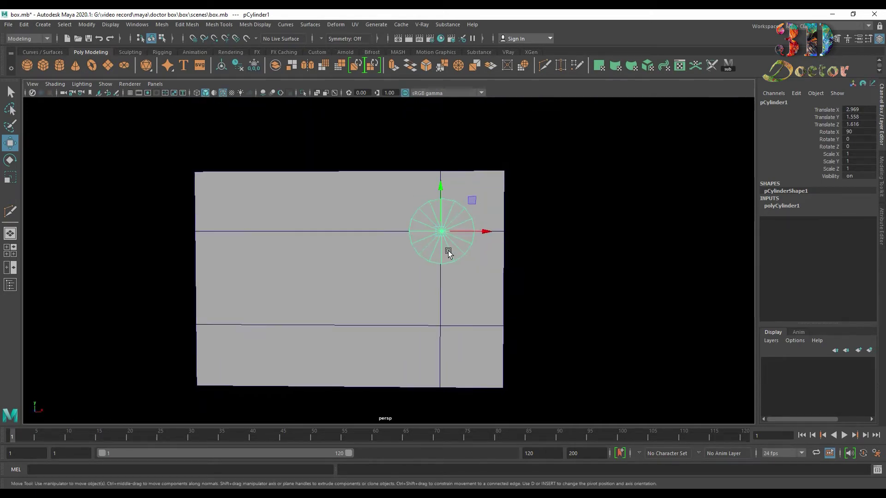
- Scale the cylinder to about 1.374, 0.237, 1.374, then duplicate it and move the copy down to Y about -1.481
{"action": "key", "text": "r"}
{"action": "left_click_drag", "start_coordinate": [441, 233], "coordinate": [467, 257]}
{"action": "key", "text": "w"}
{"action": "key", "text": "ctrl+d"}
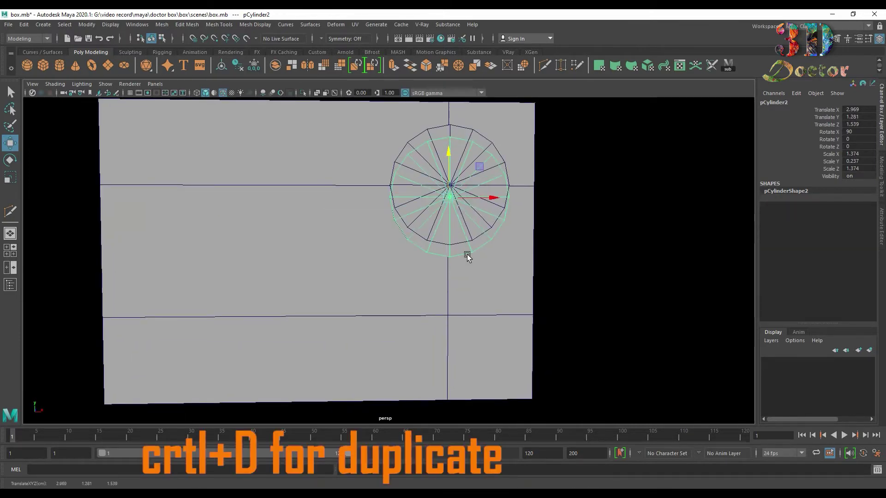
{"action": "middle_click_drag", "start_coordinate": [447, 314], "coordinate": [449, 318]}
- Delete the construction history of the lower and upper cylinders
{"action": "left_click_drag", "start_coordinate": [631, 254], "coordinate": [663, 266], "text": "alt"}
{"action": "left_click", "coordinate": [24, 25]}
{"action": "mouse_move", "coordinate": [60, 134]}
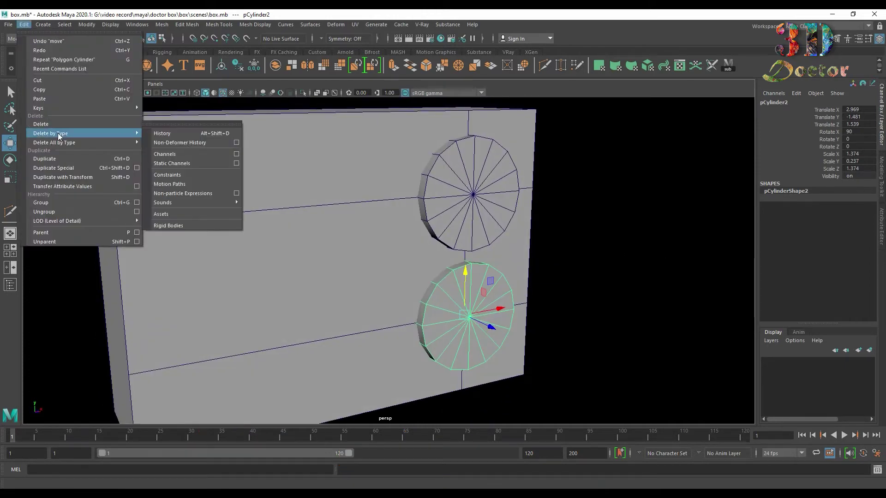
{"action": "left_click", "coordinate": [217, 134]}
{"action": "left_click", "coordinate": [454, 170]}
{"action": "left_click", "coordinate": [24, 25]}
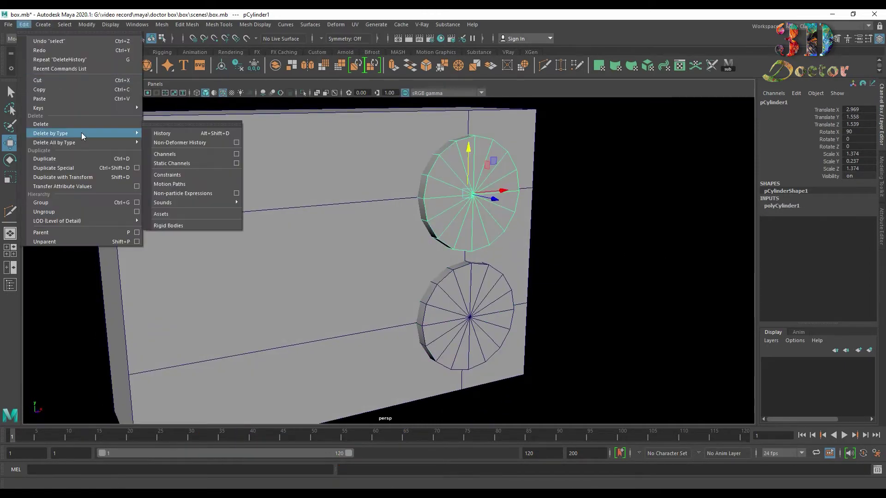
{"action": "left_click", "coordinate": [194, 134]}
- Freeze the transformations of both cylinders
{"action": "left_click", "coordinate": [86, 24]}
{"action": "left_click", "coordinate": [445, 300]}
{"action": "left_click", "coordinate": [445, 300]}
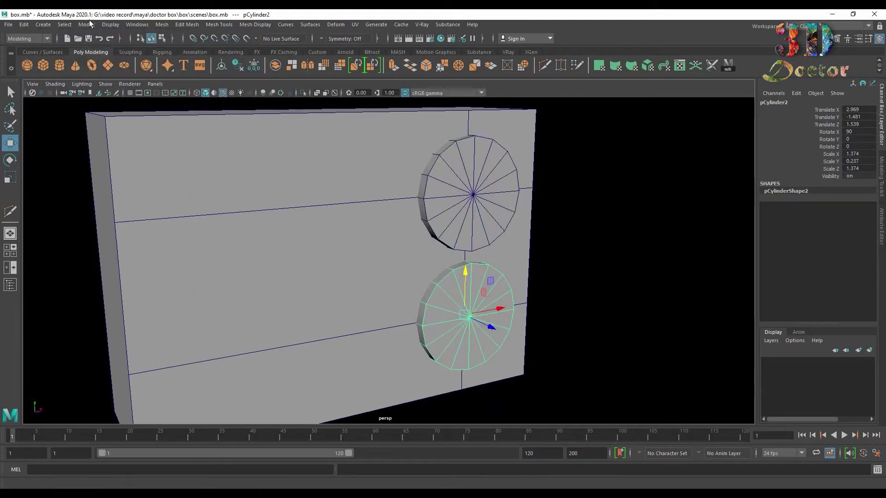
{"action": "left_click", "coordinate": [87, 25]}
{"action": "left_click", "coordinate": [112, 67]}
{"action": "left_click", "coordinate": [318, 181]}
- Insert five edge loops in the front panel: near its upper, lower and right edges, left of the cylinders, and between them
{"action": "left_click_drag", "start_coordinate": [587, 194], "coordinate": [562, 119], "text": "alt"}
{"action": "key", "text": "ctrl+shift+x"}
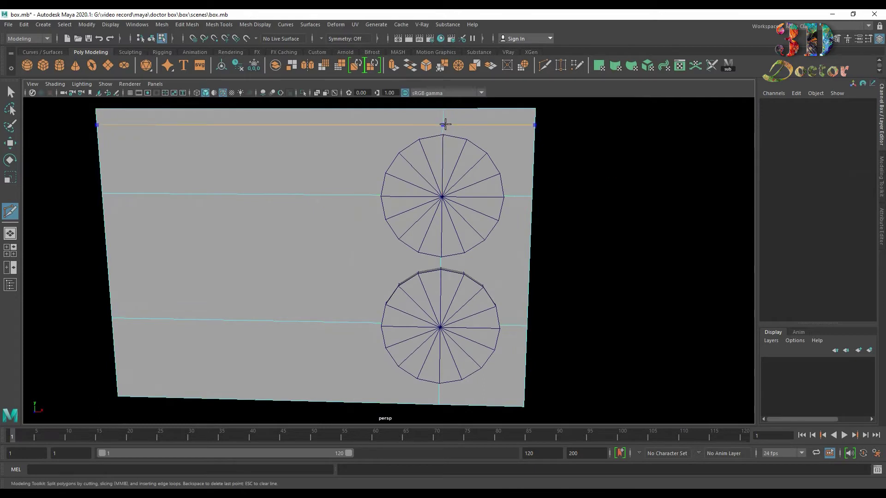
{"action": "left_click", "coordinate": [446, 122], "text": "ctrl"}
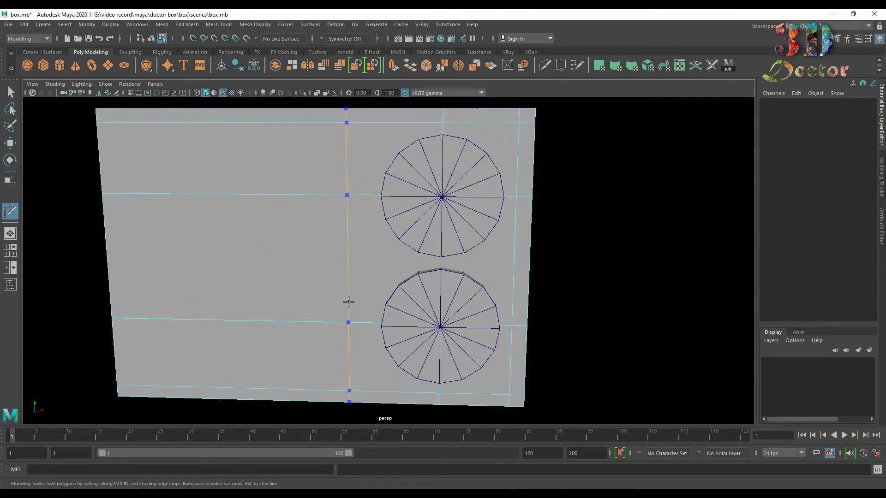
{"action": "left_click_drag", "start_coordinate": [480, 257], "coordinate": [491, 253], "text": "alt"}
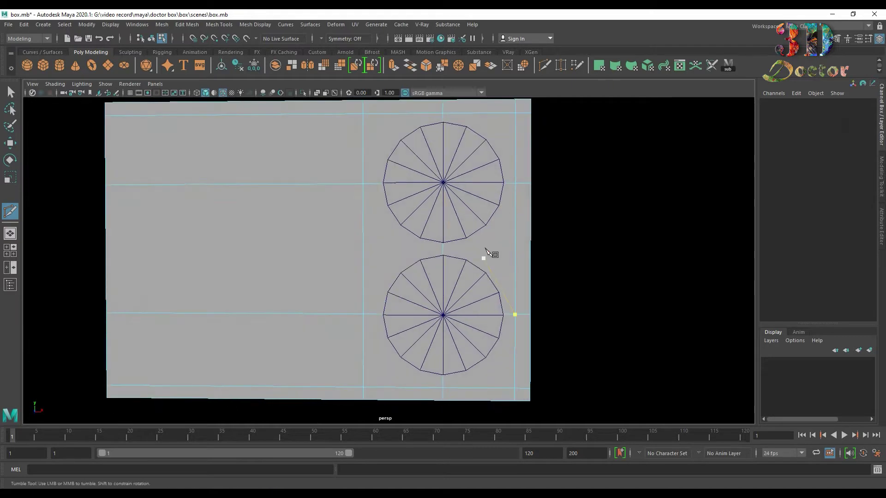
{"action": "left_click", "coordinate": [9, 92]}
- Delete the front panel's construction history in object mode
{"action": "right_click_drag", "start_coordinate": [206, 149], "coordinate": [253, 134]}
{"action": "left_click", "coordinate": [23, 25]}
{"action": "mouse_move", "coordinate": [76, 135]}
{"action": "left_click", "coordinate": [198, 142]}
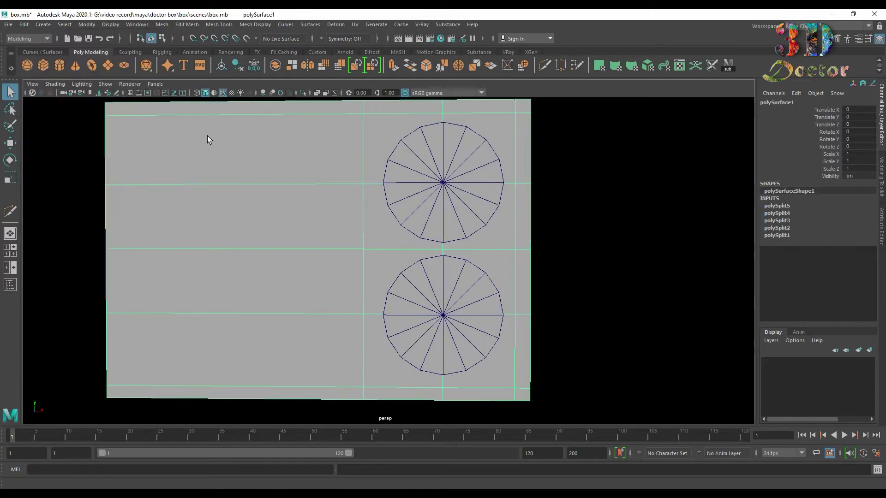
{"action": "left_click_drag", "start_coordinate": [438, 209], "coordinate": [470, 207], "text": "alt"}
{"action": "left_click", "coordinate": [458, 208]}
{"action": "left_click", "coordinate": [453, 328]}
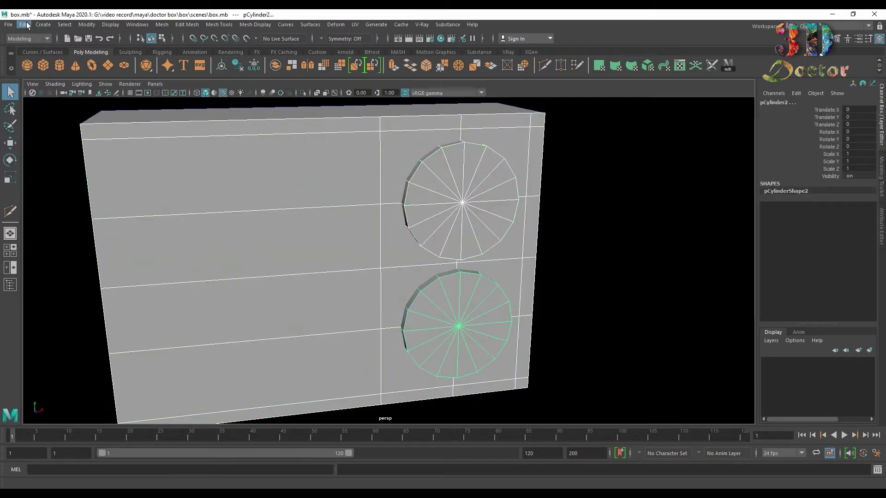
{"action": "left_click", "coordinate": [647, 177]}
- Duplicate the upper cylinder, move the copy left to X about -5.082, and delete the copy's history
{"action": "left_click", "coordinate": [491, 202]}
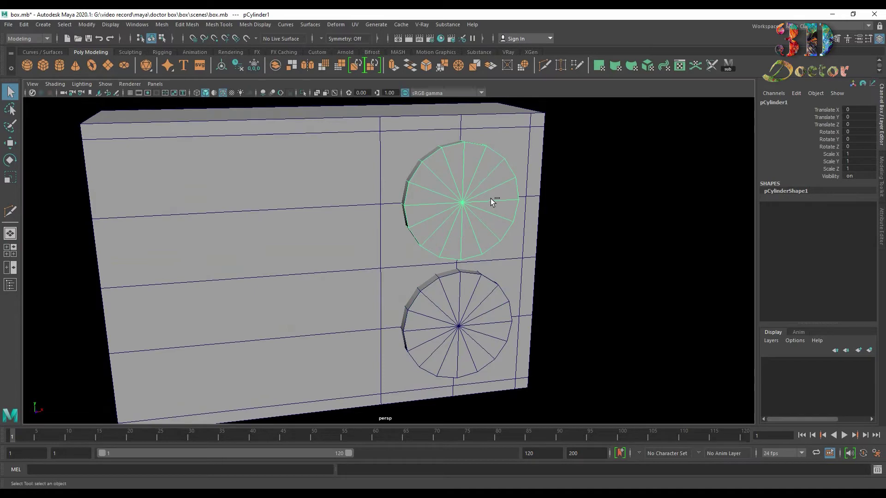
{"action": "key", "text": "ctrl+d"}
{"action": "key", "text": "w"}
{"action": "left_click_drag", "start_coordinate": [498, 198], "coordinate": [282, 200]}
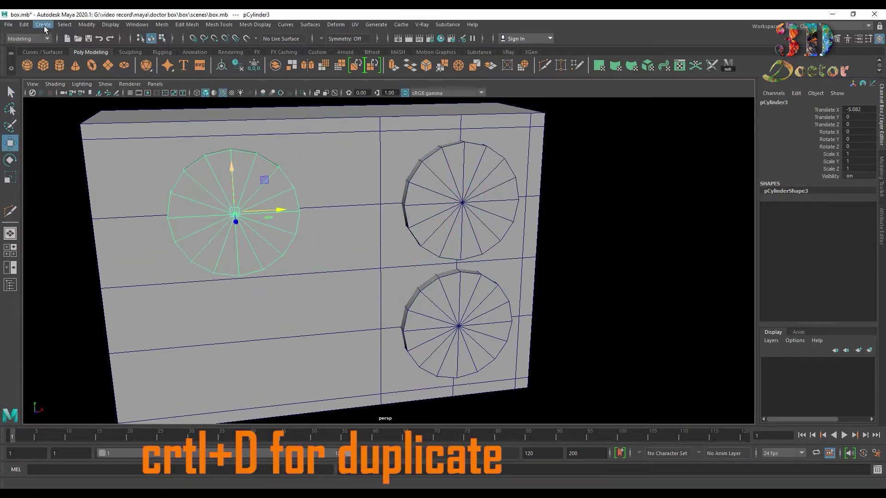
{"action": "left_click", "coordinate": [24, 26]}
{"action": "mouse_move", "coordinate": [55, 133]}
{"action": "left_click", "coordinate": [171, 134]}
- Subtract the upper and lower right cylinders from the front panel with a Boolean Difference
{"action": "left_click", "coordinate": [391, 152]}
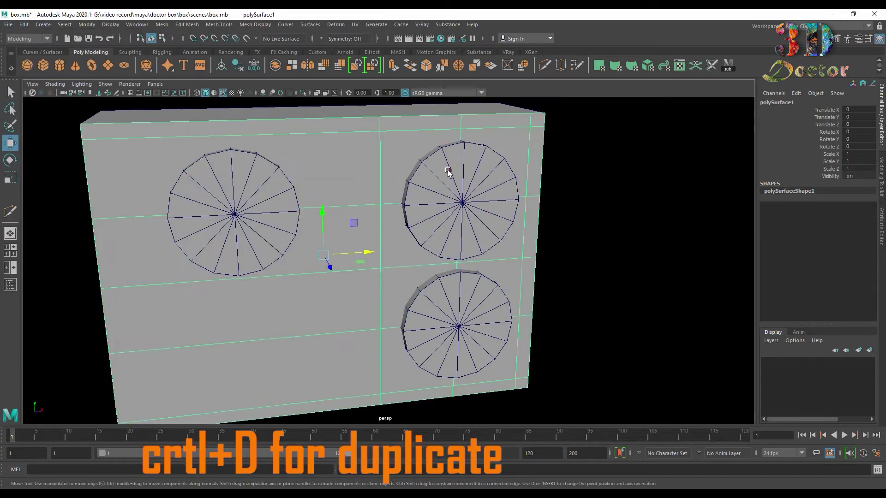
{"action": "left_click", "coordinate": [447, 172], "text": "shift"}
{"action": "left_click", "coordinate": [456, 323], "text": "shift"}
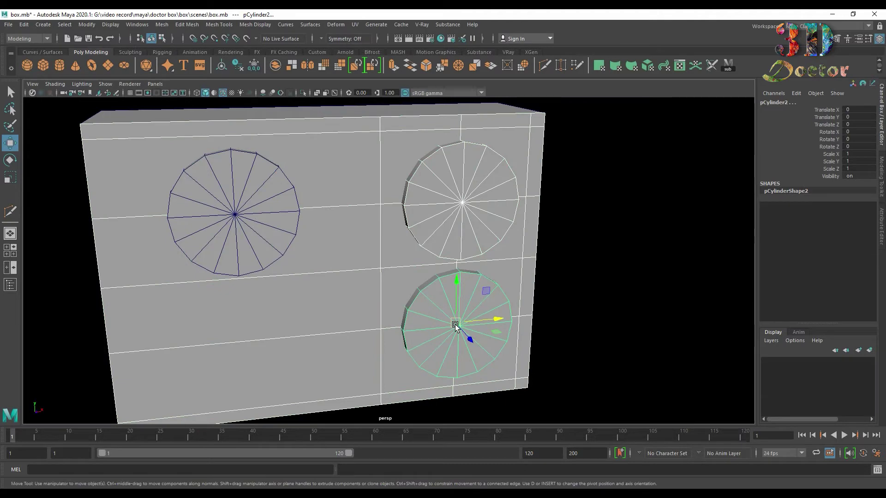
{"action": "left_click", "coordinate": [161, 24]}
{"action": "mouse_move", "coordinate": [240, 45]}
{"action": "left_click", "coordinate": [282, 54]}
- Delete the inner side-wall faces on the right half of both circular cutouts
{"action": "right_click_drag", "start_coordinate": [408, 161], "coordinate": [597, 165], "text": "alt"}
{"action": "middle_click_drag", "start_coordinate": [597, 165], "coordinate": [466, 275], "text": "alt"}
{"action": "left_click_drag", "start_coordinate": [466, 275], "coordinate": [484, 216], "text": "alt"}
{"action": "right_click", "coordinate": [484, 215]}
{"action": "left_click", "coordinate": [484, 239]}
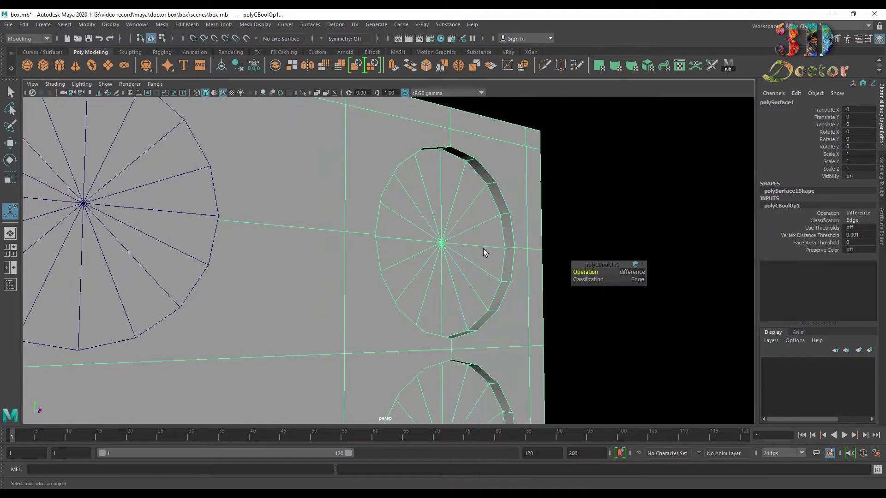
{"action": "double_click", "coordinate": [497, 197]}
{"action": "double_click", "coordinate": [497, 390], "text": "shift"}
{"action": "key", "text": "Delete"}
- Try to separate the cut front panel mesh into its disconnected pieces
{"action": "scroll", "coordinate": [646, 220], "scroll_direction": "down", "scroll_amount": 3}
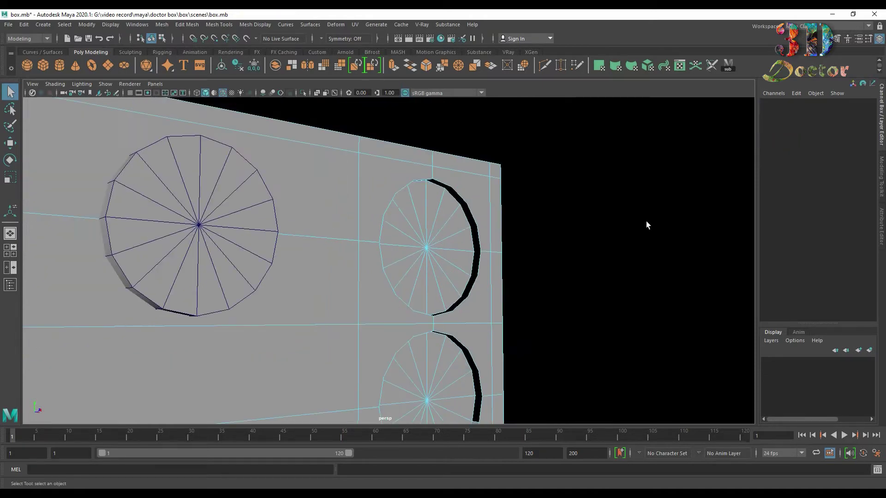
{"action": "double_click", "coordinate": [453, 358]}
{"action": "middle_click_drag", "start_coordinate": [482, 309], "coordinate": [558, 248], "text": "alt"}
{"action": "left_click_drag", "start_coordinate": [558, 248], "coordinate": [483, 166], "text": "alt"}
{"action": "right_click_drag", "start_coordinate": [483, 165], "coordinate": [549, 144]}
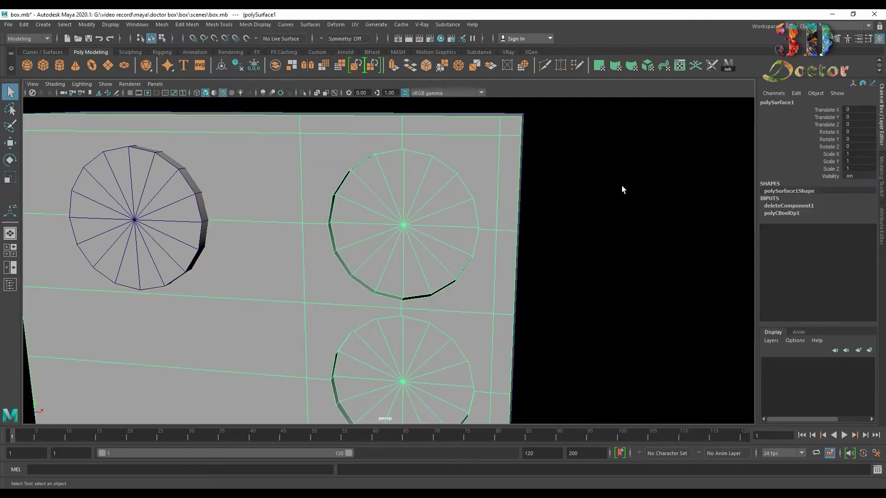
{"action": "left_click", "coordinate": [161, 25]}
{"action": "left_click", "coordinate": [185, 68]}
{"action": "left_click", "coordinate": [621, 240]}
- Delete the construction history of the cut front panel
{"action": "left_click", "coordinate": [455, 221]}
{"action": "left_click_drag", "start_coordinate": [455, 221], "coordinate": [471, 211], "text": "alt"}
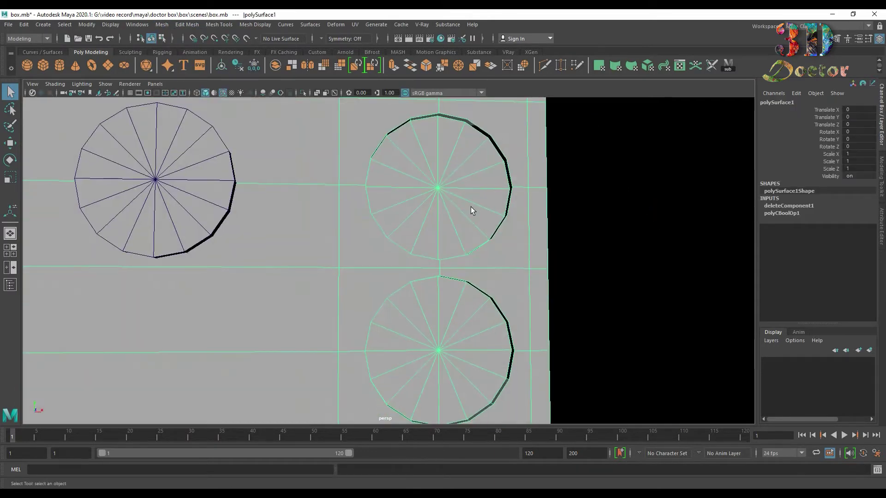
{"action": "left_click", "coordinate": [24, 24]}
{"action": "mouse_move", "coordinate": [93, 133]}
{"action": "left_click", "coordinate": [185, 133]}
- Delete the remaining inner side-wall faces on the left half of both circular cutouts
{"action": "left_click_drag", "start_coordinate": [516, 305], "coordinate": [336, 289], "text": "alt"}
{"action": "right_click_drag", "start_coordinate": [346, 240], "coordinate": [347, 268]}
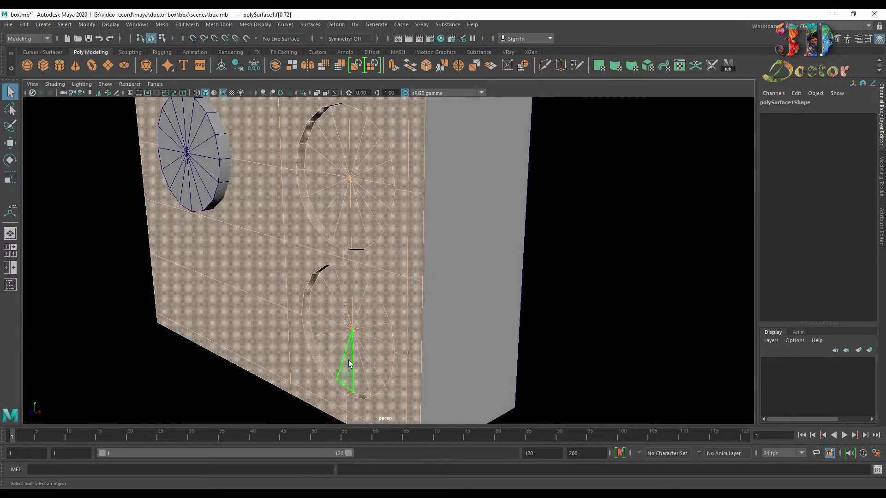
{"action": "left_click", "coordinate": [348, 392]}
{"action": "left_click_drag", "start_coordinate": [310, 284], "coordinate": [341, 297], "text": "alt"}
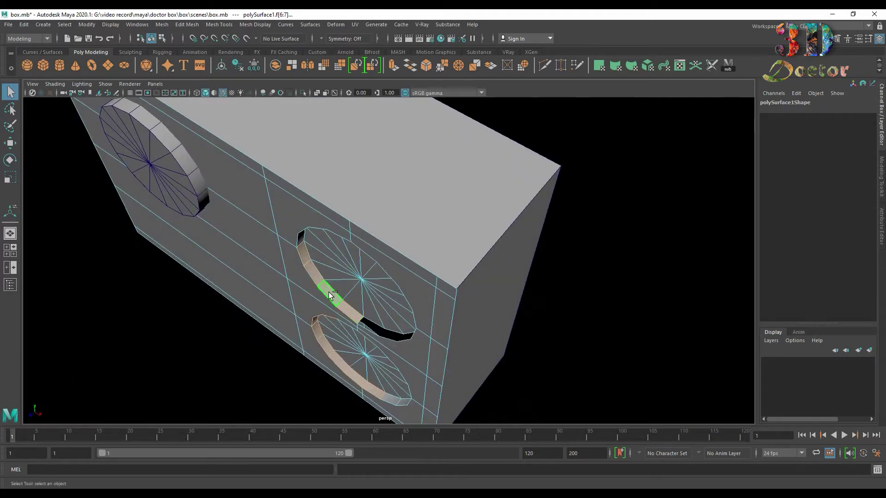
{"action": "left_click_drag", "start_coordinate": [307, 256], "coordinate": [324, 117], "text": "alt"}
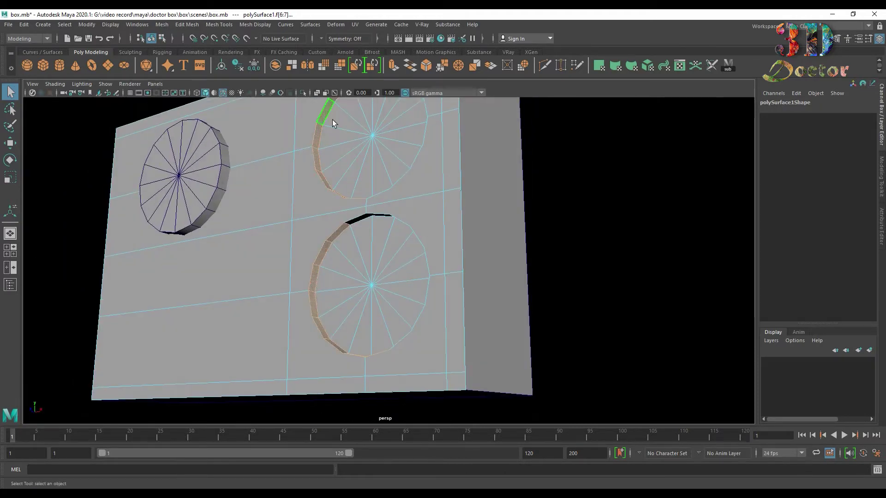
{"action": "scroll", "coordinate": [352, 209], "scroll_direction": "down", "scroll_amount": 3}
{"action": "key", "text": "Delete"}
- Separate the cut front panel mesh into its disconnected pieces
{"action": "left_click", "coordinate": [381, 363]}
{"action": "right_click_drag", "start_coordinate": [381, 363], "coordinate": [493, 210]}
{"action": "left_click_drag", "start_coordinate": [493, 210], "coordinate": [401, 240], "text": "alt"}
{"action": "left_click", "coordinate": [161, 24]}
{"action": "left_click", "coordinate": [182, 65]}
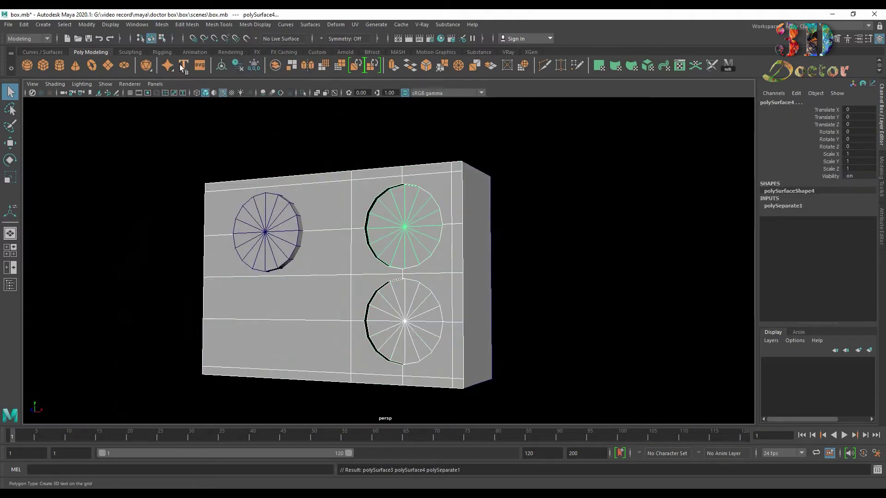
- Delete the disc faces filling the lower right circular cutout
{"action": "right_click_drag", "start_coordinate": [402, 243], "coordinate": [414, 274]}
{"action": "left_click", "coordinate": [391, 303]}
{"action": "left_click_drag", "start_coordinate": [558, 283], "coordinate": [491, 296], "text": "alt"}
{"action": "left_click", "coordinate": [429, 336]}
{"action": "key", "text": "Delete"}
- Delete the construction history of the separated front panel
{"action": "right_click_drag", "start_coordinate": [175, 236], "coordinate": [295, 212]}
{"action": "left_click", "coordinate": [24, 25]}
{"action": "mouse_move", "coordinate": [69, 133]}
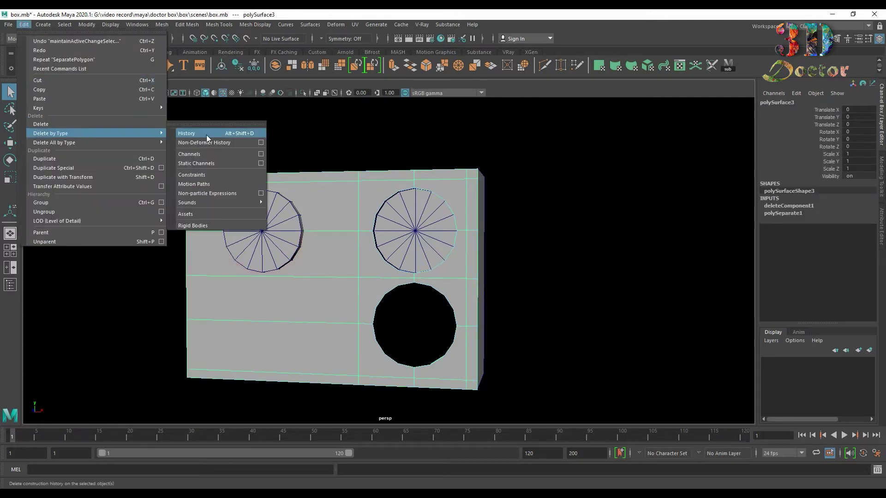
{"action": "left_click", "coordinate": [206, 133]}
- Cut vertical edges with Multi-Cut between the facing rim vertices of the upper and lower circular cutouts
{"action": "scroll", "coordinate": [556, 179], "scroll_direction": "up", "scroll_amount": 3}
{"action": "left_click_drag", "start_coordinate": [555, 179], "coordinate": [543, 92], "text": "alt"}
{"action": "left_click", "coordinate": [620, 186]}
{"action": "left_click", "coordinate": [545, 65]}
{"action": "scroll", "coordinate": [485, 259], "scroll_direction": "up", "scroll_amount": 6}
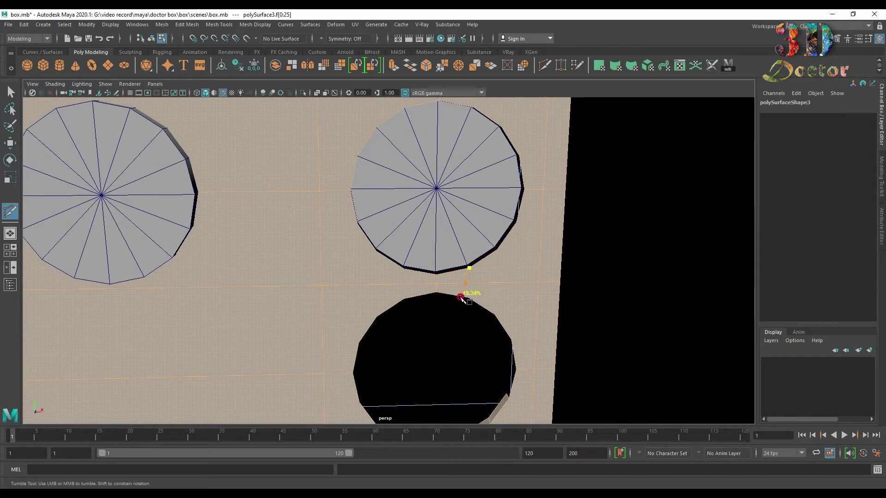
{"action": "key", "text": "Return"}
{"action": "left_click", "coordinate": [404, 298]}
{"action": "key", "text": "Return"}
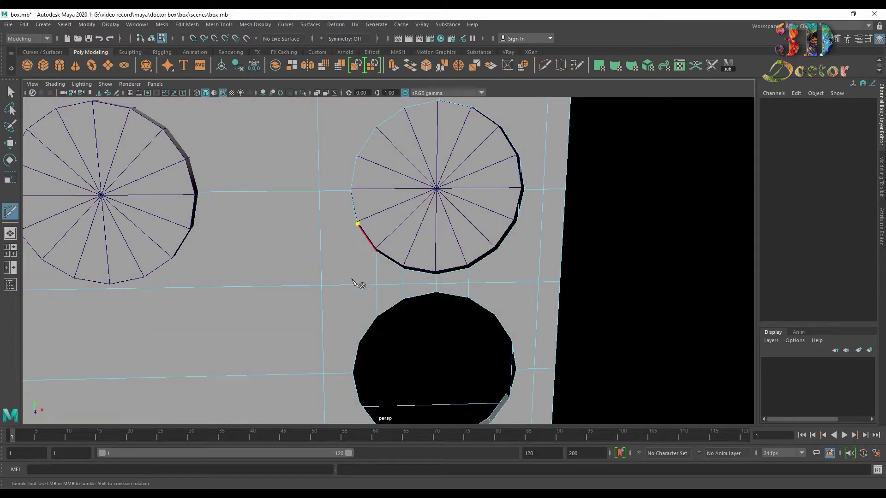
- Cut diagonal edges from both cutouts' rims to the panel grid vertices on either side of the gap between them
{"action": "left_click", "coordinate": [322, 285]}
{"action": "key", "text": "Return"}
{"action": "left_click", "coordinate": [358, 343]}
{"action": "left_click", "coordinate": [322, 286]}
{"action": "left_click", "coordinate": [502, 317]}
{"action": "left_click_drag", "start_coordinate": [665, 227], "coordinate": [615, 210], "text": "alt"}
{"action": "left_click", "coordinate": [552, 265]}
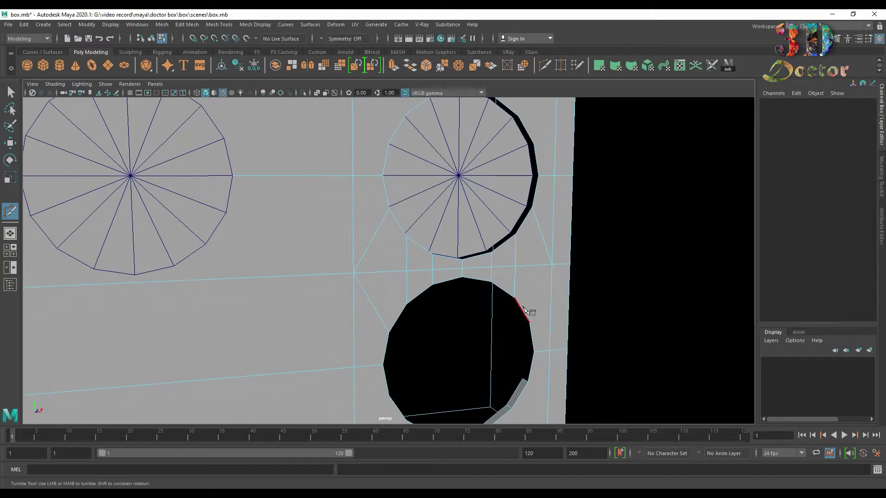
- Cut edges from the upper cutout's rim vertices to the panel's side edge, top edge and upper grid corners
{"action": "left_click_drag", "start_coordinate": [630, 228], "coordinate": [621, 251], "text": "alt"}
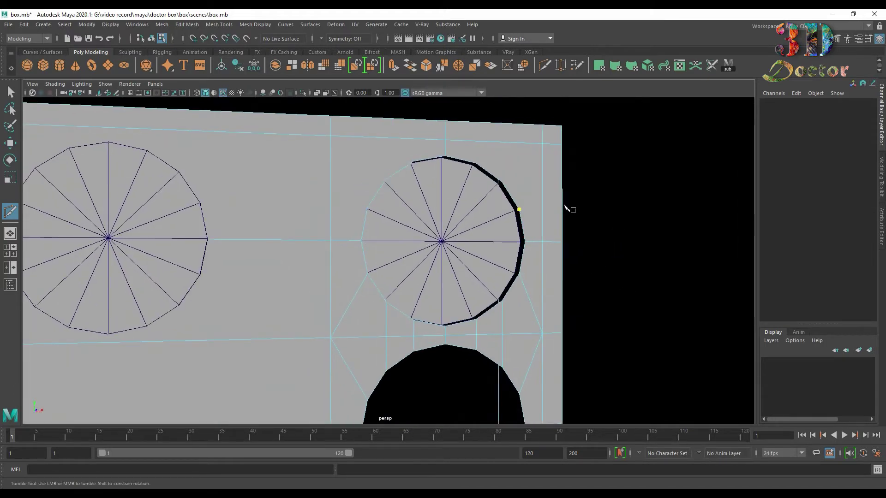
{"action": "left_click", "coordinate": [564, 210]}
{"action": "right_click", "coordinate": [564, 210]}
{"action": "left_click_drag", "start_coordinate": [444, 156], "coordinate": [376, 152], "text": "alt"}
{"action": "left_click", "coordinate": [365, 157]}
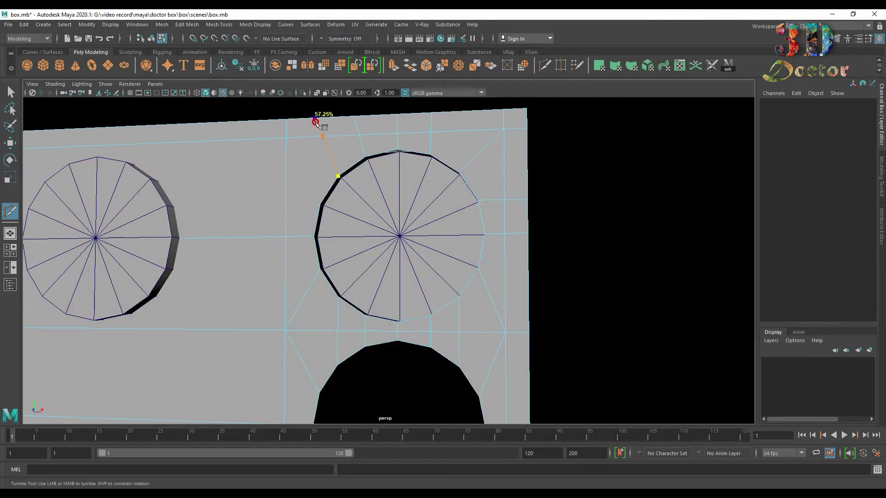
{"action": "left_click", "coordinate": [323, 203]}
{"action": "left_click", "coordinate": [287, 138]}
{"action": "right_click", "coordinate": [277, 150]}
- Cut edges from the lower cutout's rim vertices to the panel's bottom edge and lower grid corners
{"action": "scroll", "coordinate": [591, 249], "scroll_direction": "up", "scroll_amount": 2}
{"action": "middle_click_drag", "start_coordinate": [592, 253], "coordinate": [595, 198], "text": "alt"}
{"action": "scroll", "coordinate": [596, 212], "scroll_direction": "down", "scroll_amount": 2}
{"action": "left_click_drag", "start_coordinate": [594, 227], "coordinate": [398, 290], "text": "alt"}
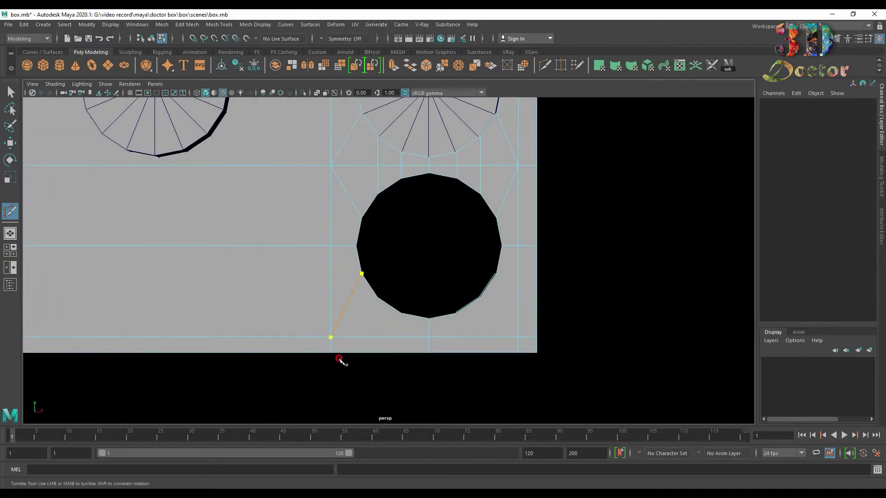
{"action": "left_click", "coordinate": [376, 296]}
{"action": "left_click_drag", "start_coordinate": [577, 236], "coordinate": [596, 261], "text": "alt"}
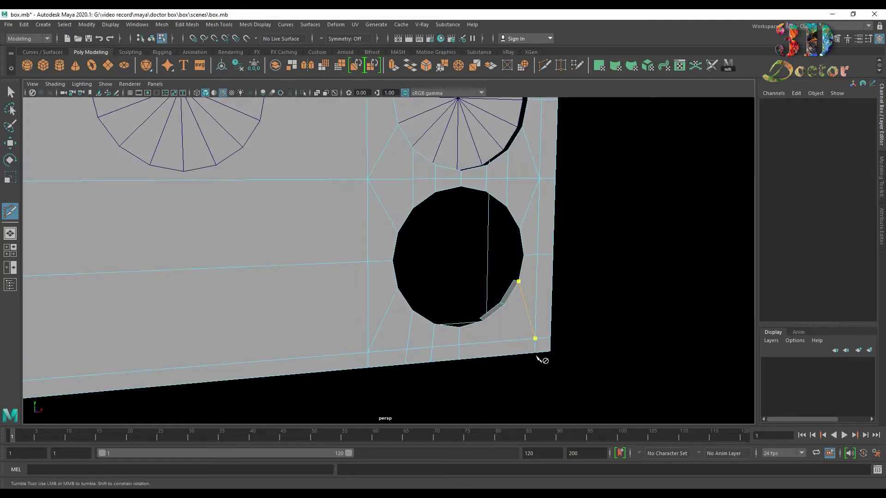
{"action": "left_click", "coordinate": [504, 305]}
- Delete the leftover side-wall and stray faces inside the lower circular cutout
{"action": "left_click", "coordinate": [5, 92]}
{"action": "right_click_drag", "start_coordinate": [257, 194], "coordinate": [293, 238]}
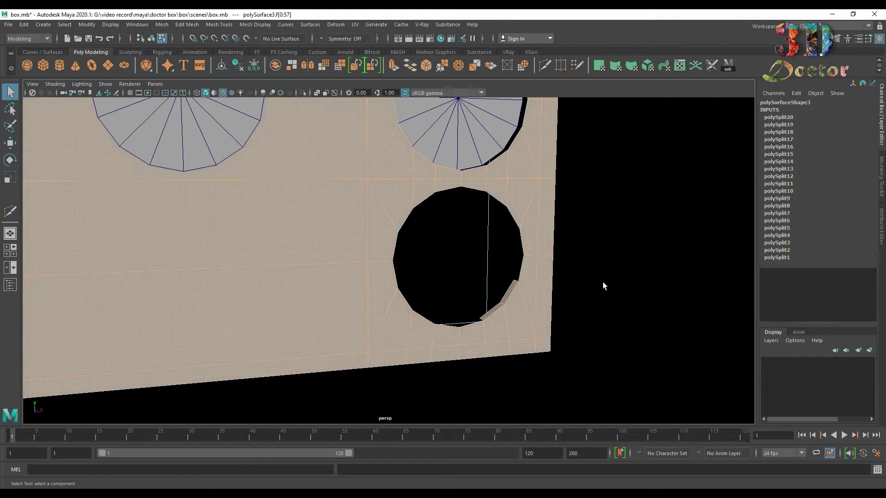
{"action": "left_click", "coordinate": [501, 305], "text": "shift"}
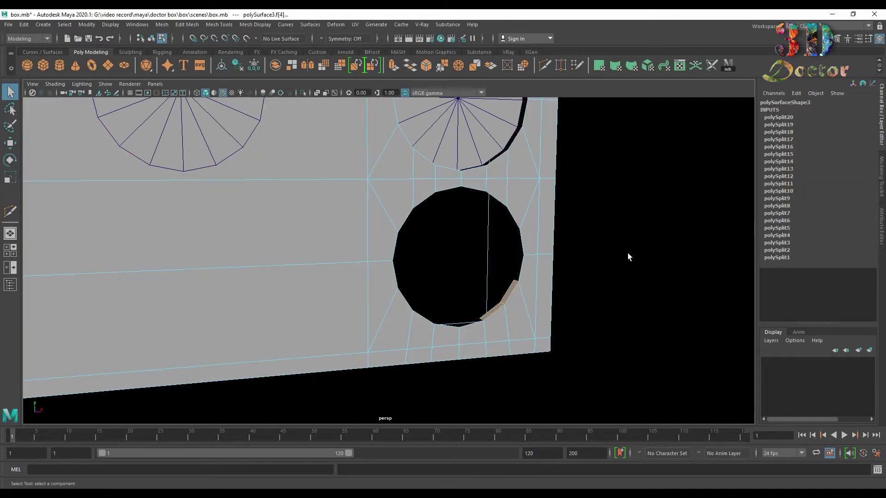
{"action": "key", "text": "4"}
{"action": "key", "text": "Delete"}
{"action": "key", "text": "5"}
- Delete the construction history of the front panel after the Multi-Cut edits
{"action": "mouse_move", "coordinate": [630, 246]}
{"action": "left_mouse_down", "text": "alt"}
{"action": "mouse_move", "coordinate": [645, 275]}
{"action": "mouse_move", "coordinate": [515, 259]}
{"action": "left_mouse_up", "text": "alt"}
{"action": "right_click_drag", "start_coordinate": [376, 224], "coordinate": [475, 187]}
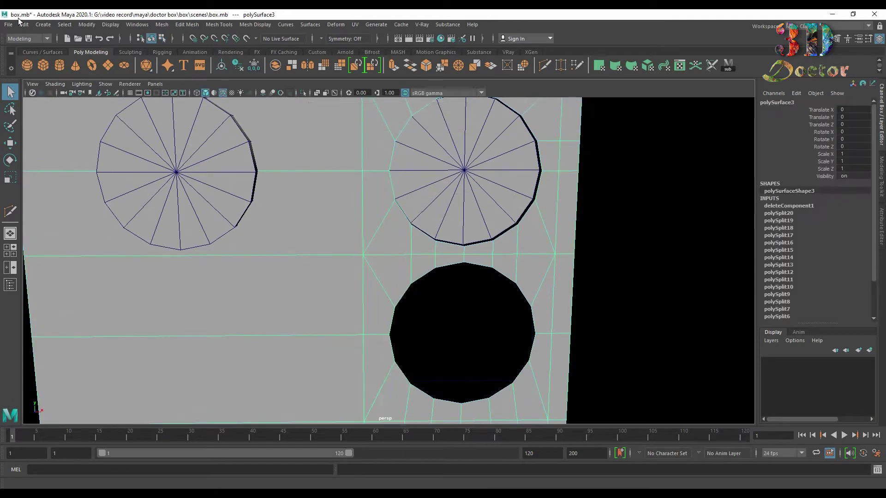
{"action": "left_click", "coordinate": [24, 25]}
{"action": "mouse_move", "coordinate": [73, 135]}
{"action": "left_click", "coordinate": [606, 184]}
- Extrude the upper cutout's rim edge loop inward to form its side wall
{"action": "left_click_drag", "start_coordinate": [425, 208], "coordinate": [514, 224], "text": "alt"}
{"action": "left_click", "coordinate": [468, 201]}
{"action": "right_click_drag", "start_coordinate": [547, 180], "coordinate": [644, 139], "text": "alt"}
{"action": "middle_click_drag", "start_coordinate": [644, 139], "coordinate": [603, 243], "text": "alt"}
{"action": "left_click_drag", "start_coordinate": [603, 243], "coordinate": [528, 237], "text": "alt"}
{"action": "right_click_drag", "start_coordinate": [506, 215], "coordinate": [504, 191]}
{"action": "left_click", "coordinate": [492, 205]}
{"action": "left_click", "coordinate": [395, 67]}
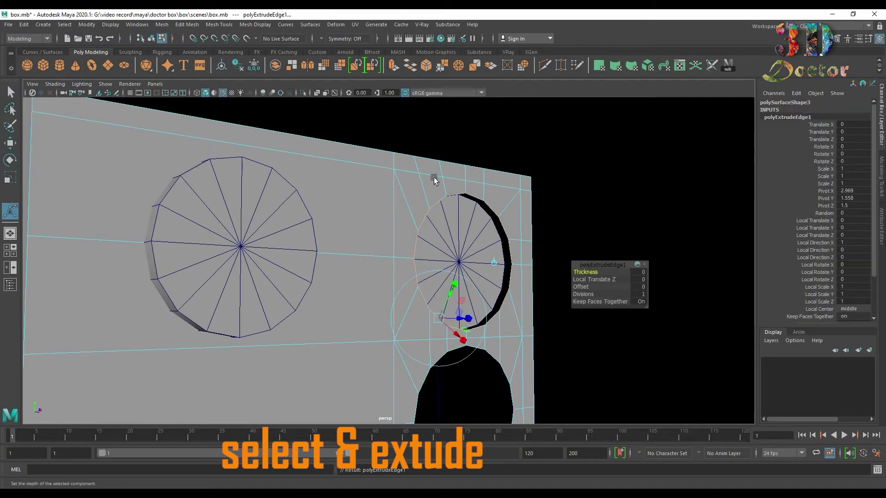
{"action": "left_click_drag", "start_coordinate": [400, 258], "coordinate": [514, 252], "text": "alt"}
- Merge to center the doubled vertices at the top of the upper cutout, on both the front and back rims
{"action": "right_click_drag", "start_coordinate": [514, 252], "coordinate": [451, 201]}
{"action": "left_click", "coordinate": [472, 194]}
{"action": "key", "text": "3"}
{"action": "left_click_drag", "start_coordinate": [452, 200], "coordinate": [449, 166], "text": "alt"}
{"action": "scroll", "coordinate": [450, 166], "scroll_direction": "up", "scroll_amount": 5}
{"action": "middle_click_drag", "start_coordinate": [488, 150], "coordinate": [499, 308], "text": "alt"}
{"action": "left_click_drag", "start_coordinate": [499, 308], "coordinate": [484, 282], "text": "alt"}
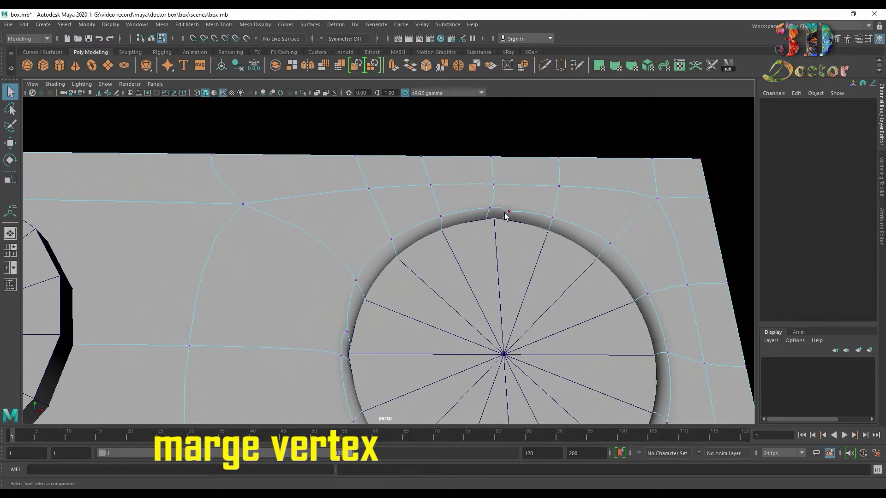
{"action": "key", "text": "4"}
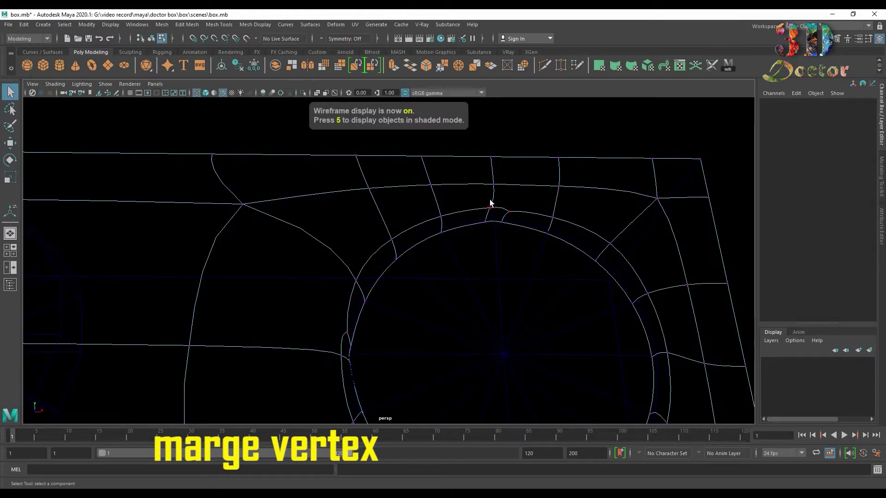
{"action": "left_click_drag", "start_coordinate": [517, 219], "coordinate": [518, 220]}
{"action": "left_click", "coordinate": [459, 66]}
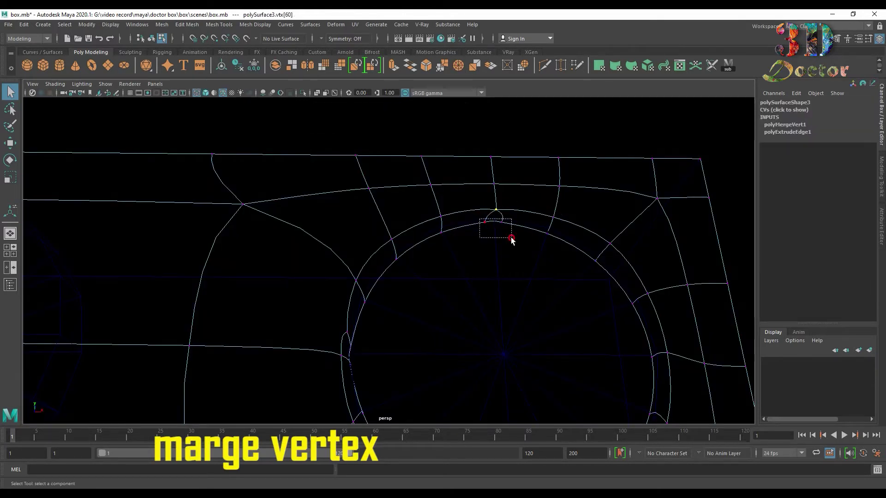
{"action": "left_click", "coordinate": [460, 68]}
- Merge to center the doubled vertices at the left side of the upper cutout's front and back rims
{"action": "middle_click_drag", "start_coordinate": [403, 350], "coordinate": [411, 281], "text": "alt"}
{"action": "left_click_drag", "start_coordinate": [411, 281], "coordinate": [380, 277], "text": "alt"}
{"action": "left_click_drag", "start_coordinate": [315, 251], "coordinate": [314, 274]}
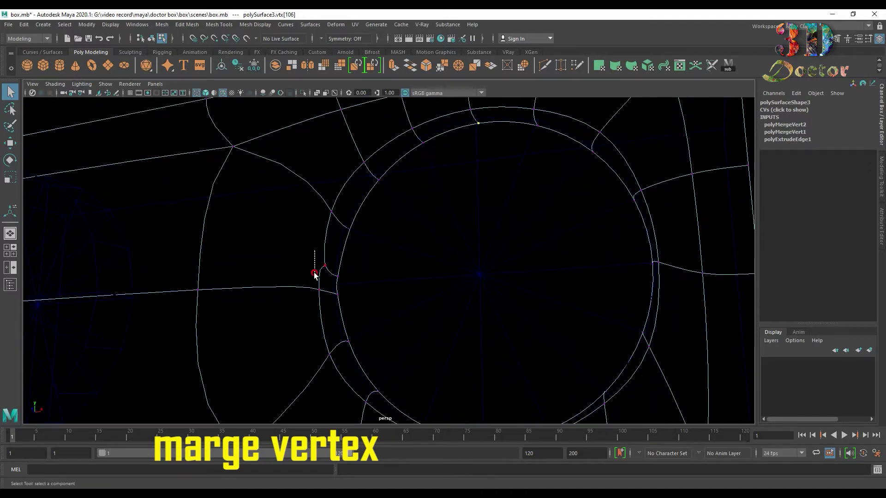
{"action": "left_click", "coordinate": [459, 68]}
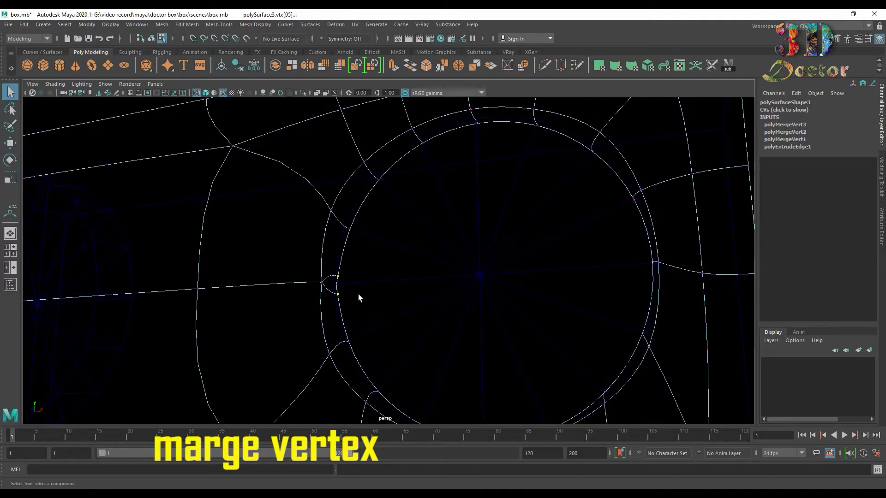
{"action": "left_click", "coordinate": [459, 67]}
- Merge to center the doubled vertices at the bottom of the upper cutout's front and back rims
{"action": "middle_click_drag", "start_coordinate": [514, 276], "coordinate": [478, 232], "text": "alt"}
{"action": "left_click_drag", "start_coordinate": [479, 232], "coordinate": [516, 296], "text": "alt"}
{"action": "middle_click_drag", "start_coordinate": [516, 296], "coordinate": [499, 259], "text": "alt"}
{"action": "left_click", "coordinate": [458, 66]}
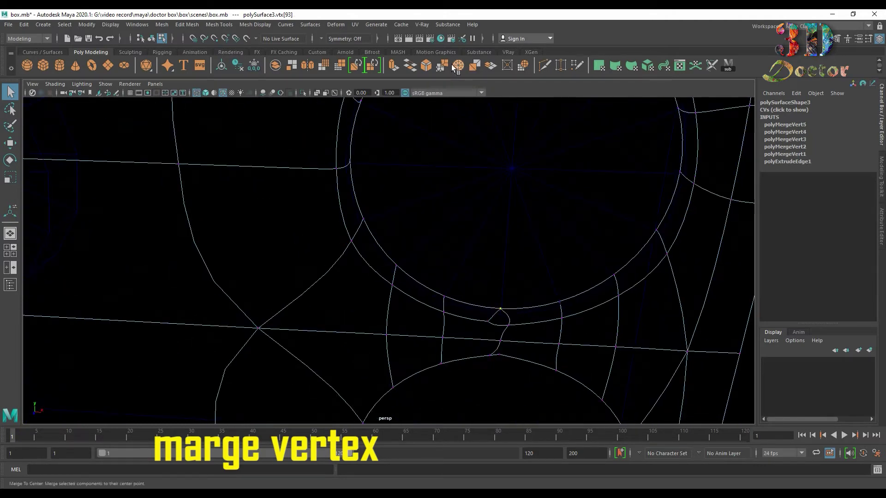
{"action": "left_click", "coordinate": [457, 66]}
- Merge to center the doubled vertices around the lower cutout's rim
{"action": "left_click_drag", "start_coordinate": [508, 134], "coordinate": [482, 275], "text": "alt"}
{"action": "left_click", "coordinate": [457, 66]}
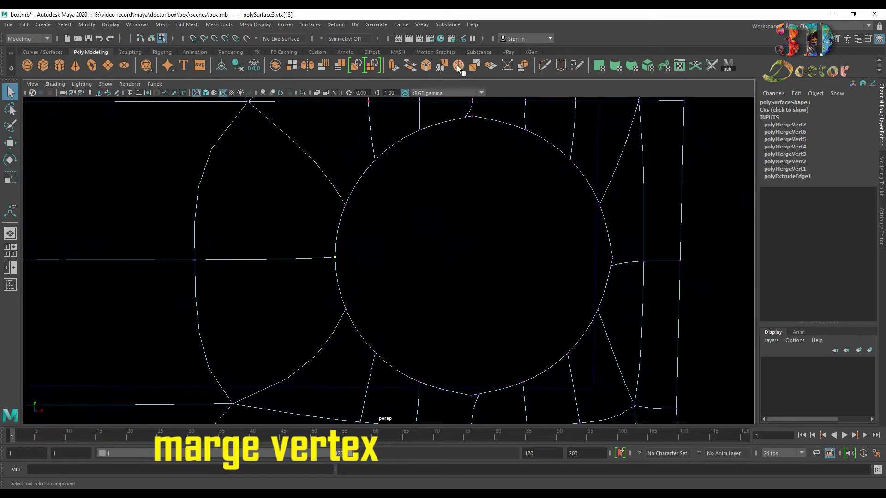
{"action": "left_click", "coordinate": [458, 70]}
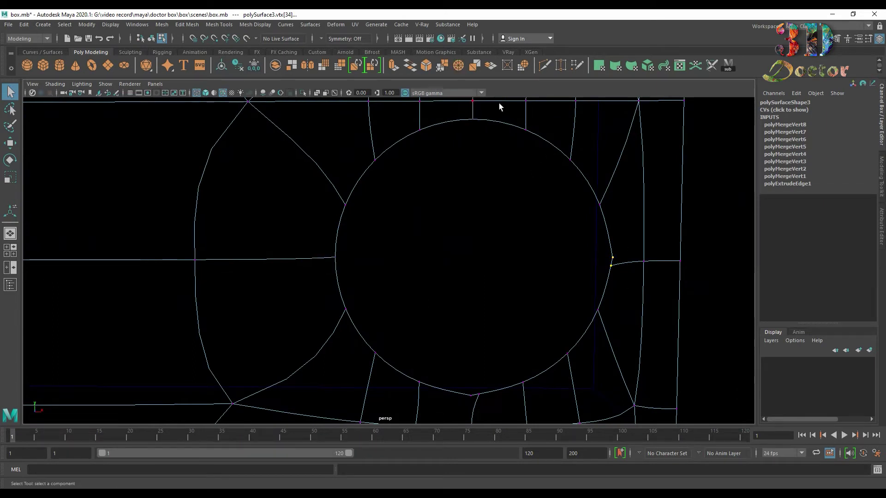
{"action": "left_click", "coordinate": [459, 66]}
{"action": "left_click", "coordinate": [458, 66]}
- Return to shaded display and turn off smooth preview for the front panel in object mode
{"action": "mouse_move", "coordinate": [505, 251]}
{"action": "left_mouse_down", "text": "alt"}
{"action": "mouse_move", "coordinate": [516, 237]}
{"action": "mouse_move", "coordinate": [528, 392]}
{"action": "mouse_move", "coordinate": [543, 336]}
{"action": "mouse_move", "coordinate": [484, 327]}
{"action": "mouse_move", "coordinate": [498, 328]}
{"action": "left_mouse_up", "text": "alt"}
{"action": "key", "text": "5"}
{"action": "right_click_drag", "start_coordinate": [546, 153], "coordinate": [616, 115]}
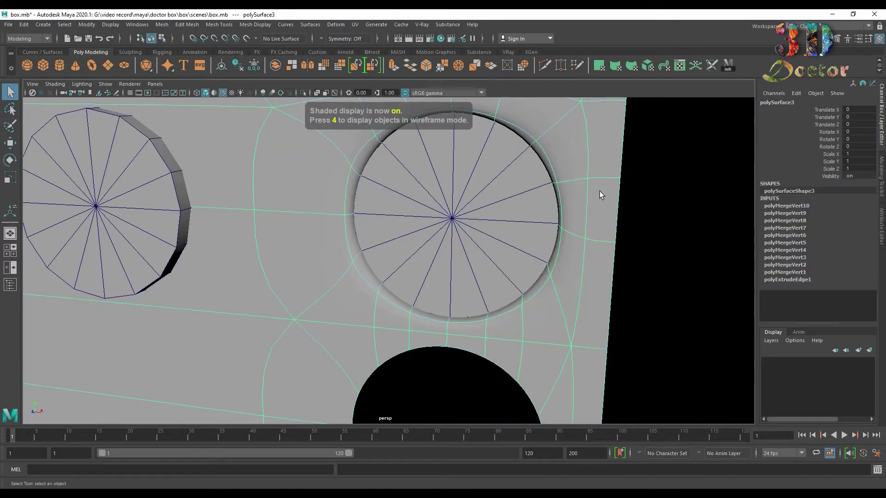
{"action": "key", "text": "1"}
- Extrude the lower cutout's rim edge loop inward to form its side wall
{"action": "left_click_drag", "start_coordinate": [600, 191], "coordinate": [526, 194], "text": "alt"}
{"action": "right_click", "coordinate": [549, 173]}
{"action": "right_click_drag", "start_coordinate": [548, 173], "coordinate": [549, 149]}
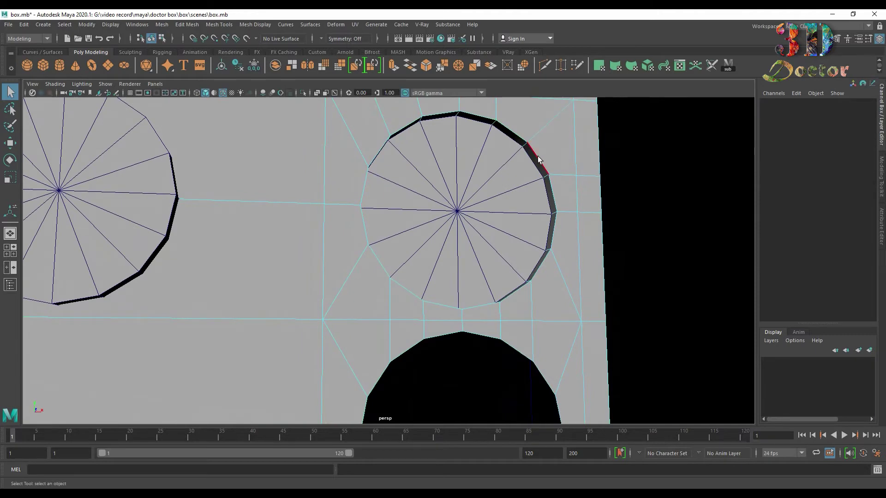
{"action": "double_click", "coordinate": [538, 156]}
{"action": "left_click_drag", "start_coordinate": [536, 155], "coordinate": [541, 189], "text": "alt"}
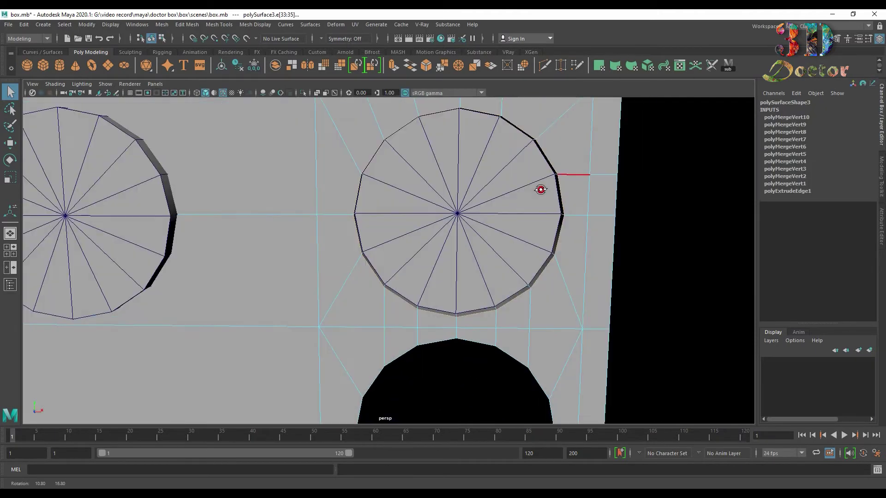
{"action": "double_click", "coordinate": [504, 348]}
{"action": "middle_click_drag", "start_coordinate": [504, 349], "coordinate": [507, 225], "text": "alt"}
{"action": "left_click_drag", "start_coordinate": [507, 225], "coordinate": [487, 301], "text": "alt"}
{"action": "left_click", "coordinate": [391, 64]}
{"action": "left_click_drag", "start_coordinate": [389, 370], "coordinate": [395, 355]}
- Bevel the front rim edge loops of both cutouts with fraction 0.9 and 4 segments
{"action": "right_click_drag", "start_coordinate": [375, 313], "coordinate": [376, 230]}
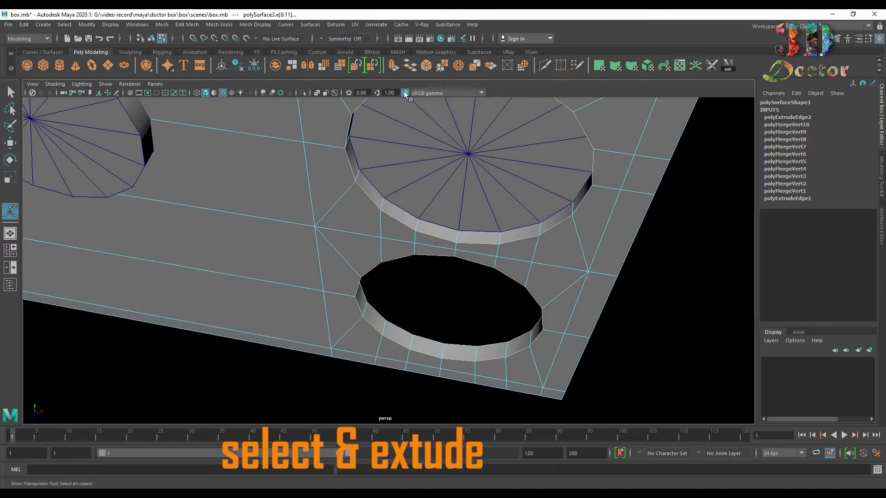
{"action": "left_click", "coordinate": [427, 66]}
{"action": "left_click_drag", "start_coordinate": [585, 279], "coordinate": [594, 272]}
{"action": "left_click_drag", "start_coordinate": [458, 328], "coordinate": [482, 267], "text": "alt"}
{"action": "middle_click_drag", "start_coordinate": [476, 230], "coordinate": [462, 319], "text": "alt"}
- Delete the construction history of the beveled front panel
{"action": "right_click_drag", "start_coordinate": [567, 222], "coordinate": [761, 99]}
{"action": "left_click", "coordinate": [24, 25]}
{"action": "mouse_move", "coordinate": [90, 134]}
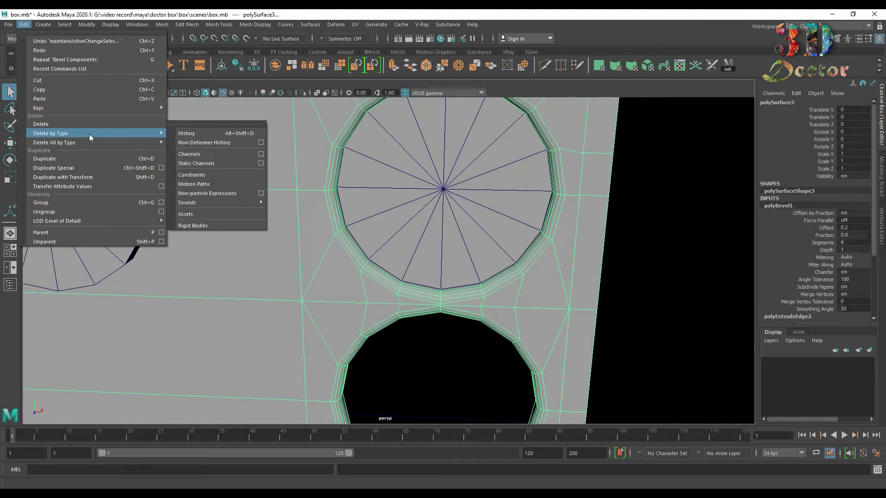
{"action": "left_click", "coordinate": [187, 133]}
- Extrude the upper right disc to give it thickness, and extrude its front faces again, scaled in to about half size
{"action": "left_click_drag", "start_coordinate": [411, 288], "coordinate": [494, 191], "text": "alt"}
{"action": "left_click", "coordinate": [618, 251]}
{"action": "left_click", "coordinate": [471, 253]}
{"action": "left_click", "coordinate": [392, 63]}
{"action": "key", "text": "ctrl+e"}
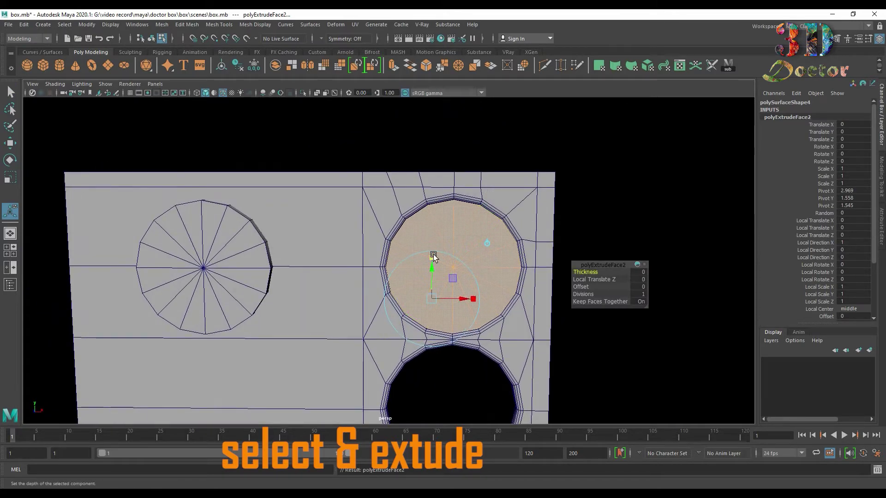
{"action": "scroll", "coordinate": [452, 272], "scroll_direction": "up", "scroll_amount": 3}
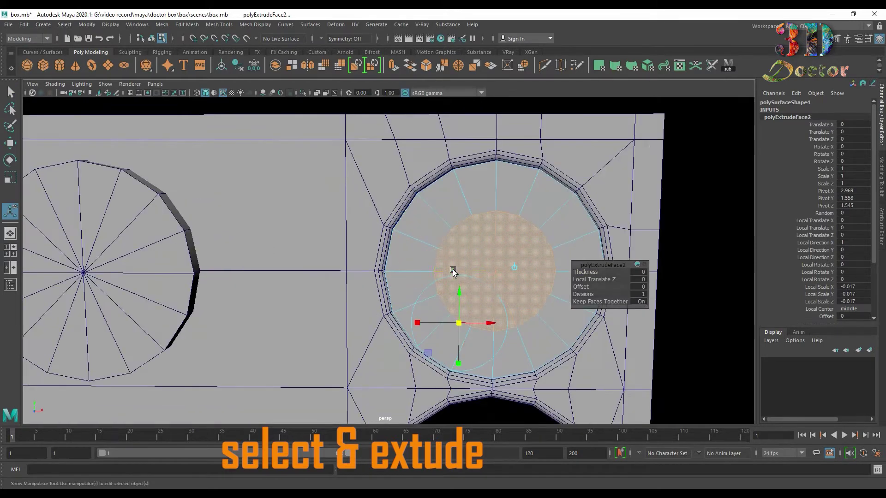
{"action": "middle_click_drag", "start_coordinate": [504, 252], "coordinate": [437, 243], "text": "alt"}
{"action": "left_click_drag", "start_coordinate": [409, 271], "coordinate": [445, 267], "text": "alt"}
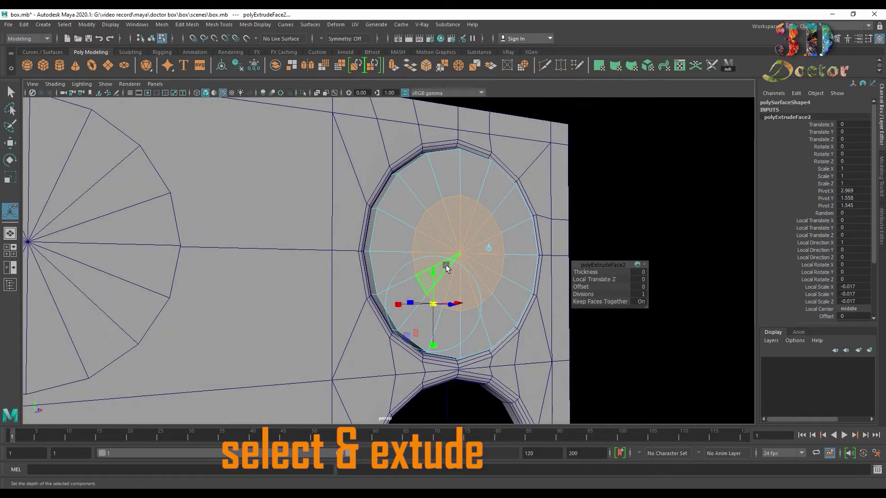
- Extrude the disc's inner faces again and scale them down to a small circle around the center
{"action": "key", "text": "ctrl+e"}
{"action": "left_click", "coordinate": [442, 240]}
{"action": "left_click_drag", "start_coordinate": [428, 288], "coordinate": [477, 292]}
{"action": "scroll", "coordinate": [488, 233], "scroll_direction": "up", "scroll_amount": 4}
{"action": "left_click_drag", "start_coordinate": [488, 234], "coordinate": [496, 268], "text": "alt"}
{"action": "left_click_drag", "start_coordinate": [518, 312], "coordinate": [488, 251], "text": "alt"}
- Delete alternate spoke edges inside the disc's small center circle
{"action": "right_click_drag", "start_coordinate": [468, 234], "coordinate": [468, 208]}
{"action": "left_click", "coordinate": [473, 232]}
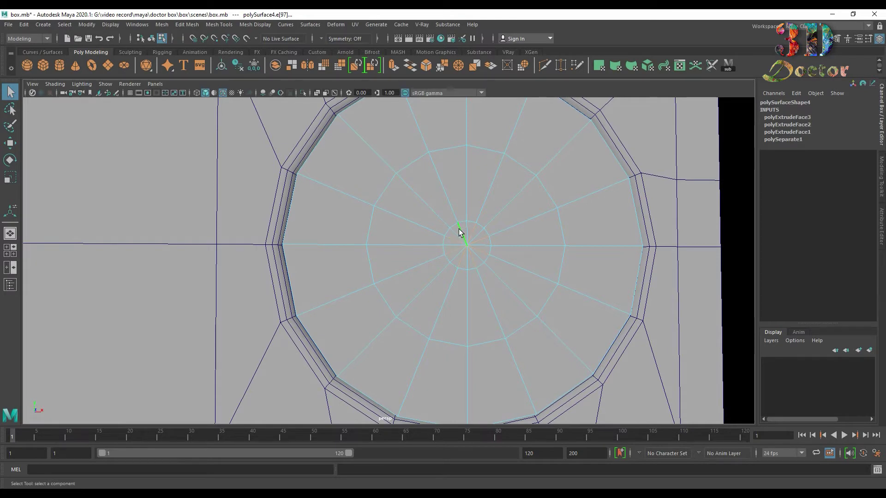
{"action": "key", "text": "Delete"}
- Delete the ring of side faces around the upper right disc's thickness
{"action": "left_click_drag", "start_coordinate": [411, 223], "coordinate": [474, 259], "text": "alt"}
{"action": "right_click_drag", "start_coordinate": [429, 185], "coordinate": [422, 207]}
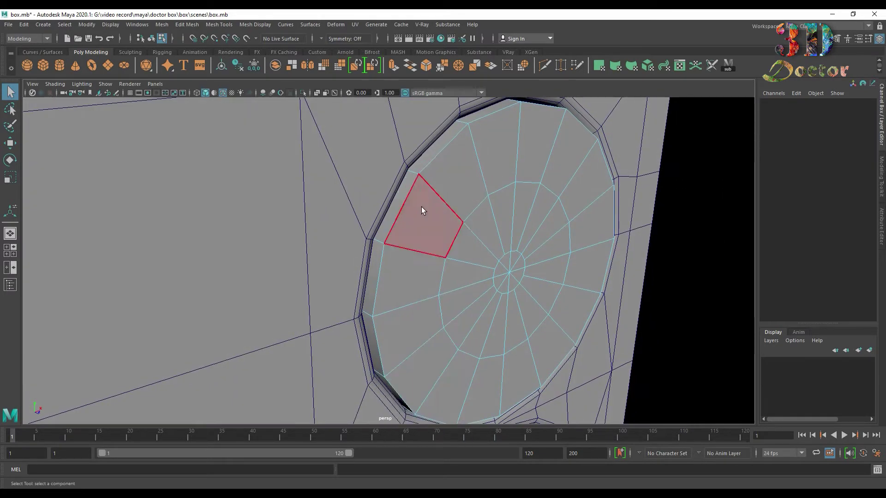
{"action": "double_click", "coordinate": [420, 156]}
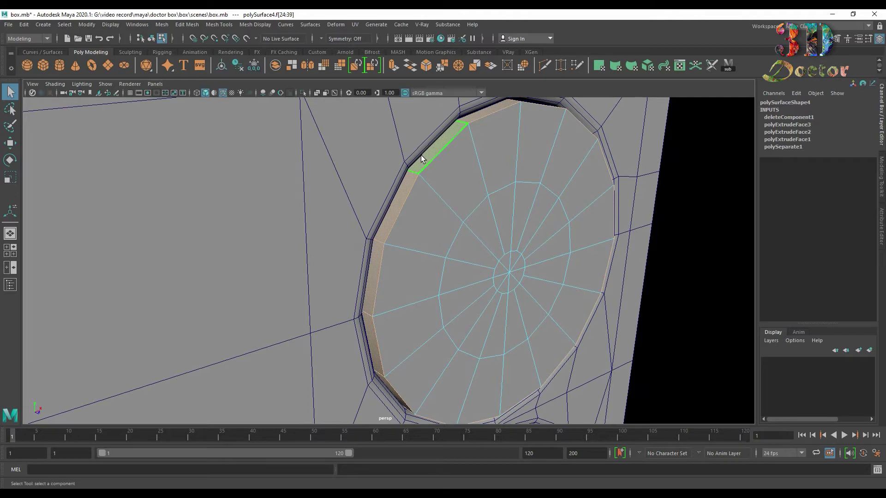
{"action": "key", "text": "Delete"}
{"action": "key", "text": "ctrl+z"}
{"action": "key", "text": "Delete"}
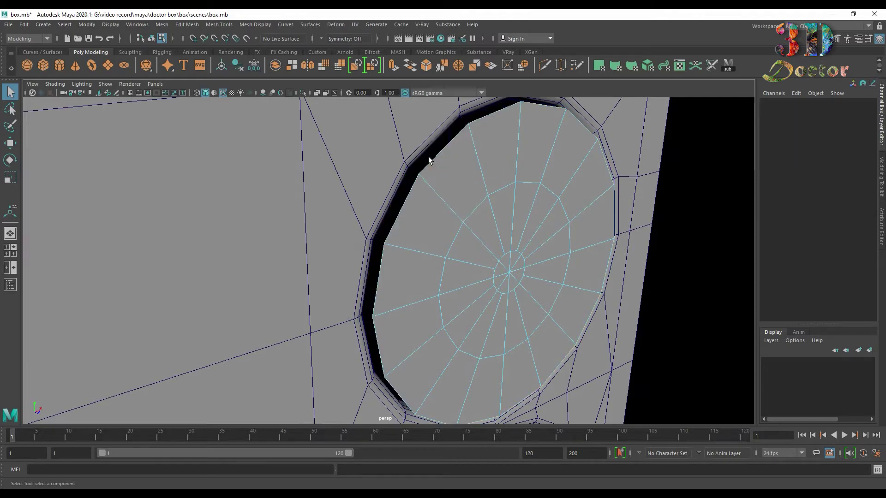
{"action": "scroll", "coordinate": [468, 241], "scroll_direction": "down", "scroll_amount": 3}
{"action": "left_click_drag", "start_coordinate": [468, 241], "coordinate": [381, 203], "text": "alt"}
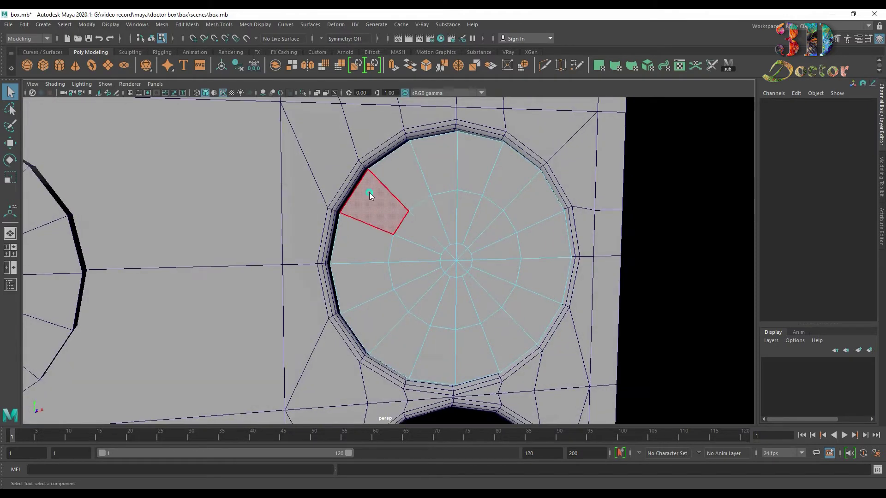
- Delete the construction history of the upper right disc
{"action": "right_click_drag", "start_coordinate": [369, 198], "coordinate": [427, 165]}
{"action": "left_click", "coordinate": [24, 24]}
{"action": "mouse_move", "coordinate": [76, 131]}
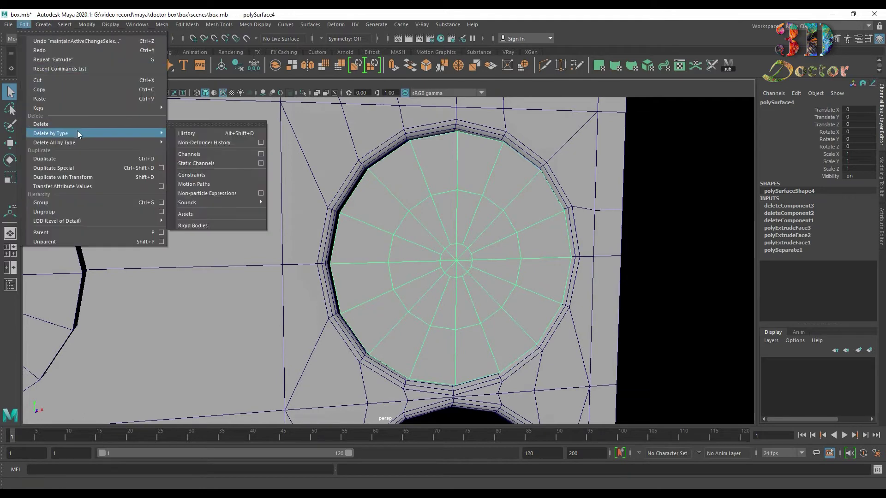
{"action": "left_click", "coordinate": [185, 131]}
- Extrude the disc's outer border edges forward by about 0.074, with a local Y offset of about 0.056, and preview the mesh smoothed
{"action": "scroll", "coordinate": [437, 175], "scroll_direction": "up", "scroll_amount": 3}
{"action": "right_click", "coordinate": [451, 209]}
{"action": "left_click", "coordinate": [452, 183]}
{"action": "left_click", "coordinate": [441, 184]}
{"action": "key", "text": "ctrl+e"}
{"action": "left_click_drag", "start_coordinate": [530, 317], "coordinate": [538, 249], "text": "alt"}
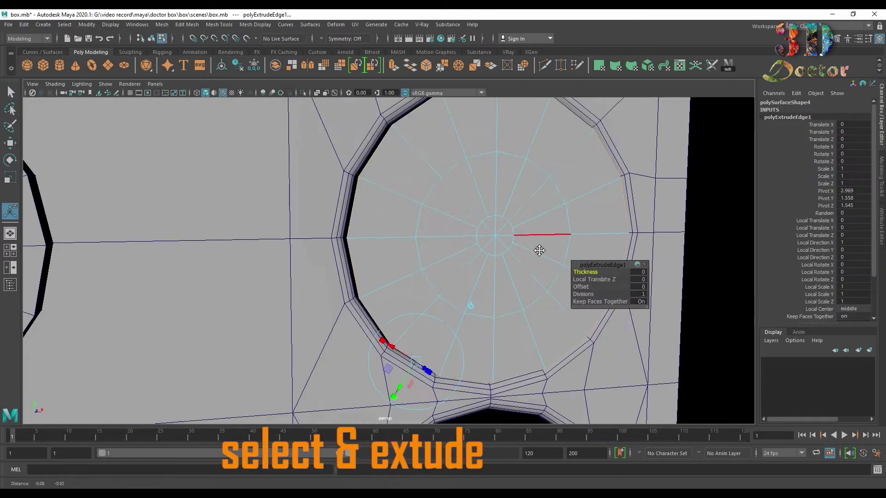
{"action": "middle_click_drag", "start_coordinate": [538, 248], "coordinate": [546, 185], "text": "alt"}
{"action": "left_click_drag", "start_coordinate": [407, 323], "coordinate": [517, 311]}
{"action": "key", "text": "3"}
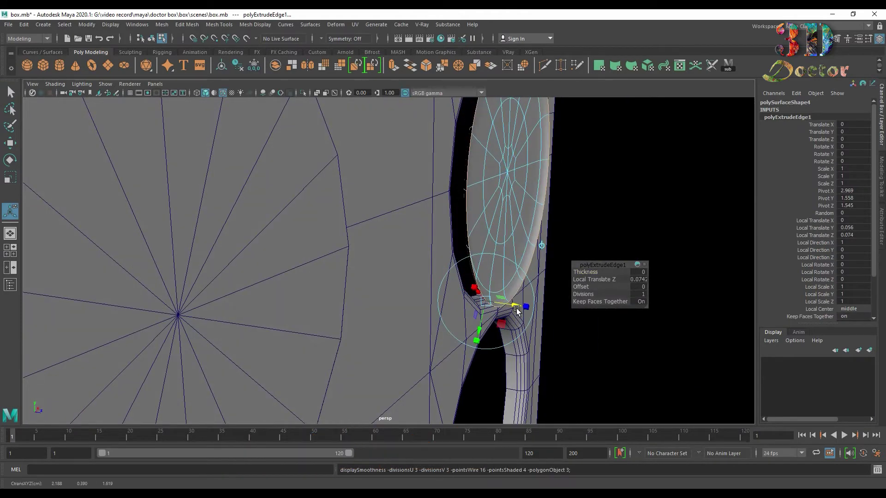
{"action": "key", "text": "1"}
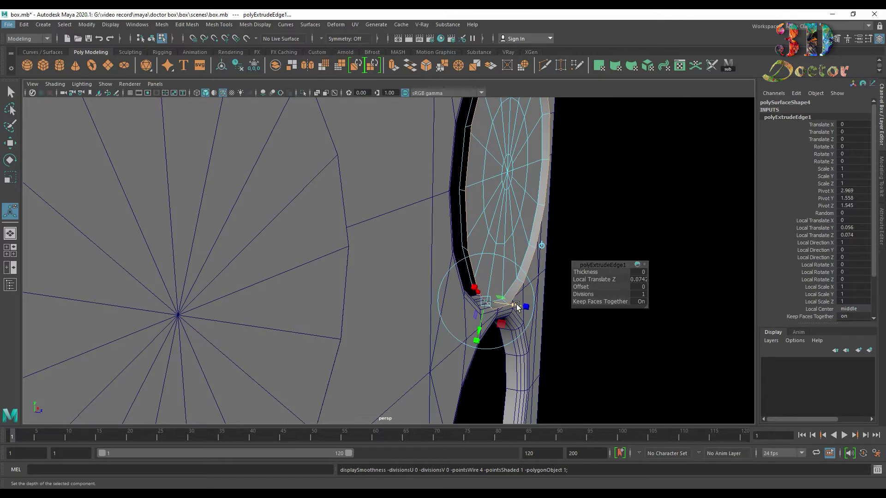
- Extrude the disc's border edges again, outward by about 0.134, and adjust the new edges' depth
{"action": "left_click", "coordinate": [393, 68]}
{"action": "left_click_drag", "start_coordinate": [514, 304], "coordinate": [470, 287], "text": "alt"}
{"action": "left_click_drag", "start_coordinate": [367, 275], "coordinate": [450, 280], "text": "alt"}
{"action": "key", "text": "w"}
{"action": "left_click_drag", "start_coordinate": [550, 168], "coordinate": [548, 226], "text": "alt"}
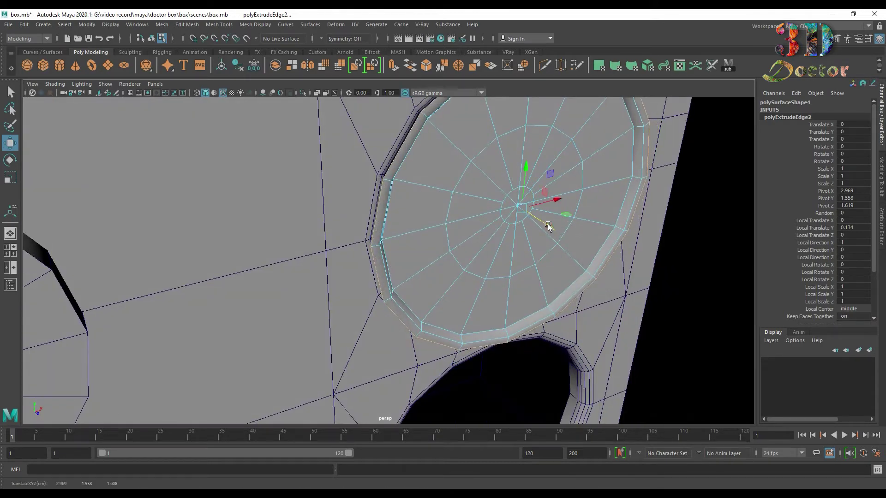
- Extrude the outer rim edges backward by about 0.116 and scale them up slightly to about 1.012
{"action": "left_click", "coordinate": [395, 68]}
{"action": "left_click_drag", "start_coordinate": [451, 362], "coordinate": [447, 356]}
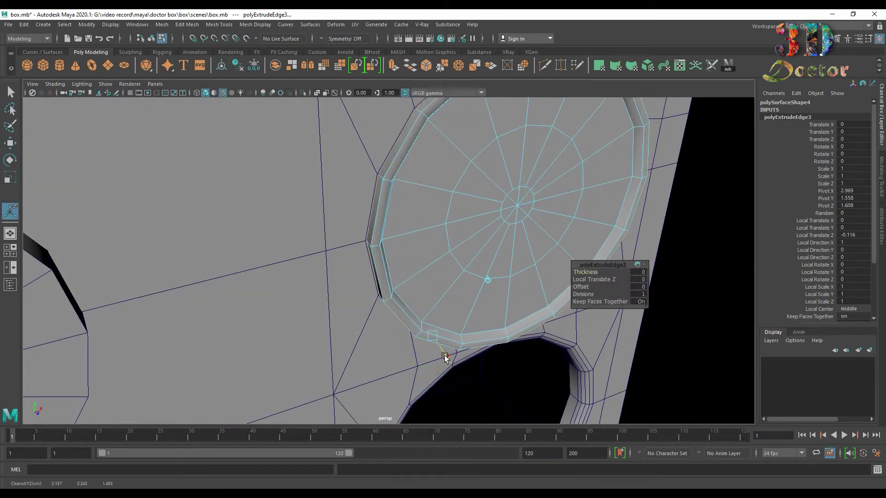
{"action": "key", "text": "r"}
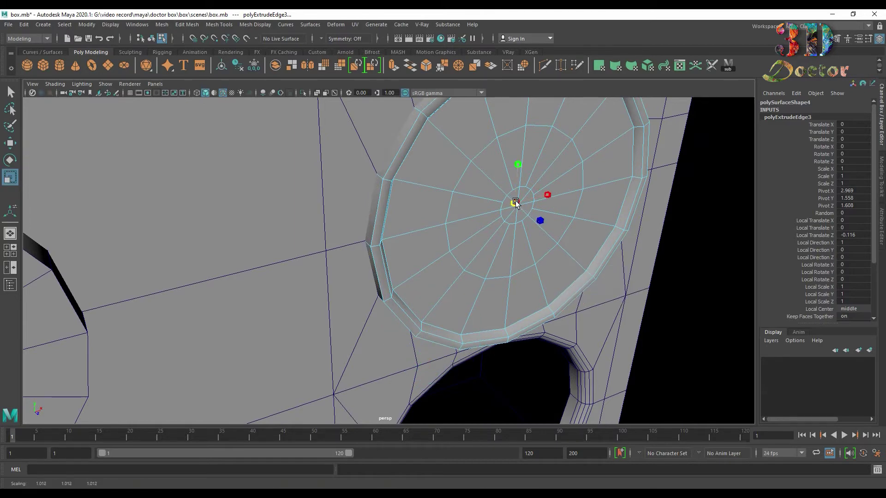
{"action": "left_click_drag", "start_coordinate": [503, 272], "coordinate": [447, 342], "text": "alt"}
{"action": "right_click_drag", "start_coordinate": [431, 254], "coordinate": [505, 240]}
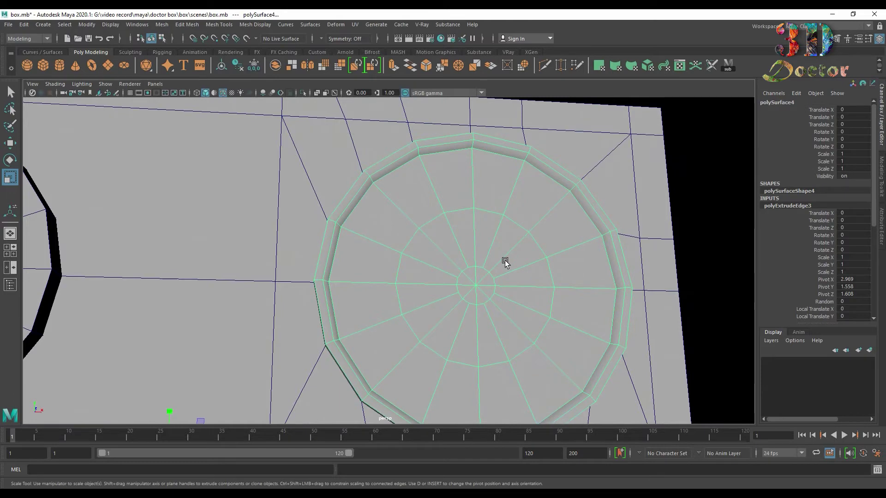
- Center the rimmed disc's pivot and shift the disc slightly in depth
{"action": "left_click_drag", "start_coordinate": [505, 260], "coordinate": [505, 303], "text": "alt"}
{"action": "key", "text": "w"}
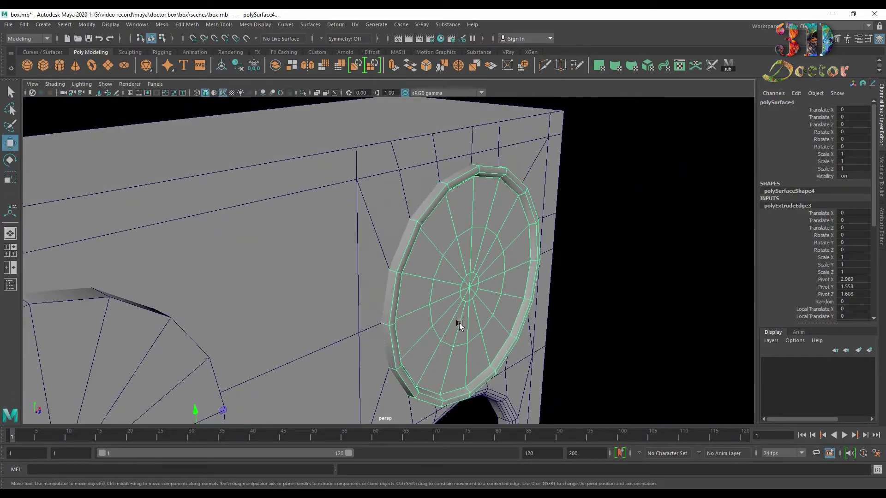
{"action": "left_click", "coordinate": [87, 25]}
{"action": "left_click", "coordinate": [116, 92]}
{"action": "left_click_drag", "start_coordinate": [509, 298], "coordinate": [513, 299]}
- Bevel the edge loops of the disc's raised rim with a fraction of 0.7 and 2 segments
{"action": "scroll", "coordinate": [462, 278], "scroll_direction": "up", "scroll_amount": 6}
{"action": "left_click_drag", "start_coordinate": [428, 264], "coordinate": [442, 201], "text": "alt"}
{"action": "key", "text": "F10"}
{"action": "left_click", "coordinate": [549, 230]}
{"action": "mouse_move", "coordinate": [549, 231]}
{"action": "left_mouse_down", "text": "alt"}
{"action": "mouse_move", "coordinate": [525, 219]}
{"action": "mouse_move", "coordinate": [549, 217]}
{"action": "left_mouse_up", "text": "alt"}
{"action": "left_click", "coordinate": [426, 66]}
{"action": "left_click_drag", "start_coordinate": [582, 279], "coordinate": [604, 271]}
{"action": "left_click_drag", "start_coordinate": [443, 244], "coordinate": [470, 243], "text": "alt"}
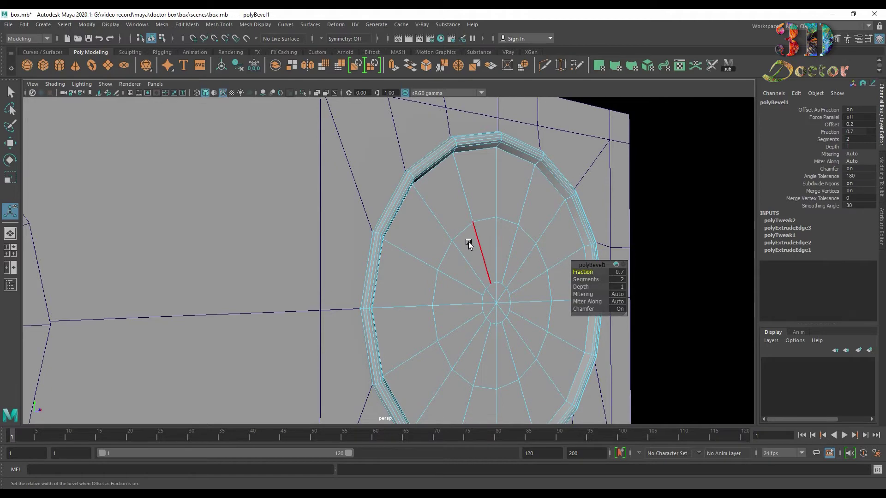
{"action": "right_click_drag", "start_coordinate": [469, 242], "coordinate": [572, 193]}
- Extract the disc's inner faces as an object separate from the rim ring
{"action": "mouse_move", "coordinate": [466, 217]}
{"action": "left_mouse_down", "text": "alt"}
{"action": "mouse_move", "coordinate": [471, 243]}
{"action": "mouse_move", "coordinate": [419, 139]}
{"action": "mouse_move", "coordinate": [387, 160]}
{"action": "mouse_move", "coordinate": [404, 215]}
{"action": "mouse_move", "coordinate": [381, 226]}
{"action": "mouse_move", "coordinate": [345, 179]}
{"action": "left_mouse_up", "text": "alt"}
{"action": "key", "text": "t"}
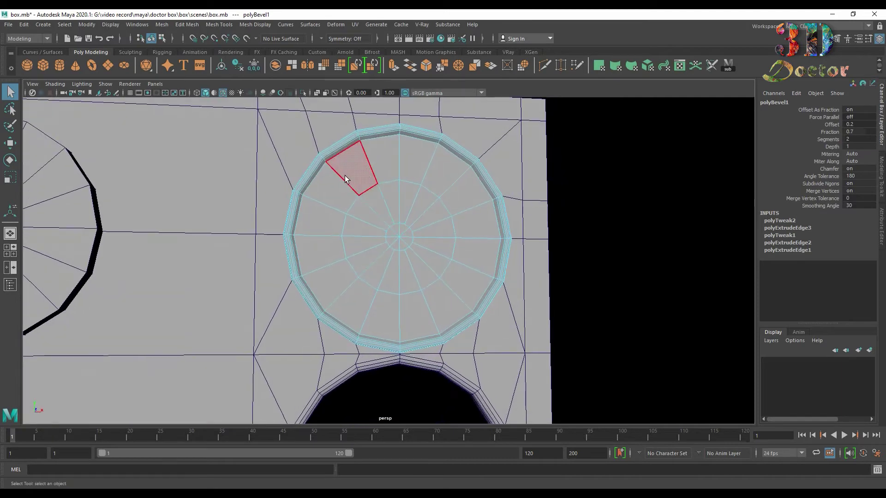
{"action": "left_click_drag", "start_coordinate": [457, 297], "coordinate": [456, 296]}
{"action": "left_click_drag", "start_coordinate": [390, 208], "coordinate": [395, 232], "text": "alt"}
{"action": "right_click", "coordinate": [396, 234], "text": "shift"}
{"action": "left_click", "coordinate": [402, 390]}
{"action": "right_click", "coordinate": [444, 206], "text": "shift"}
{"action": "left_click", "coordinate": [578, 140]}
- Select the inner disc together with its rim ring and delete their construction history
{"action": "left_click", "coordinate": [420, 148]}
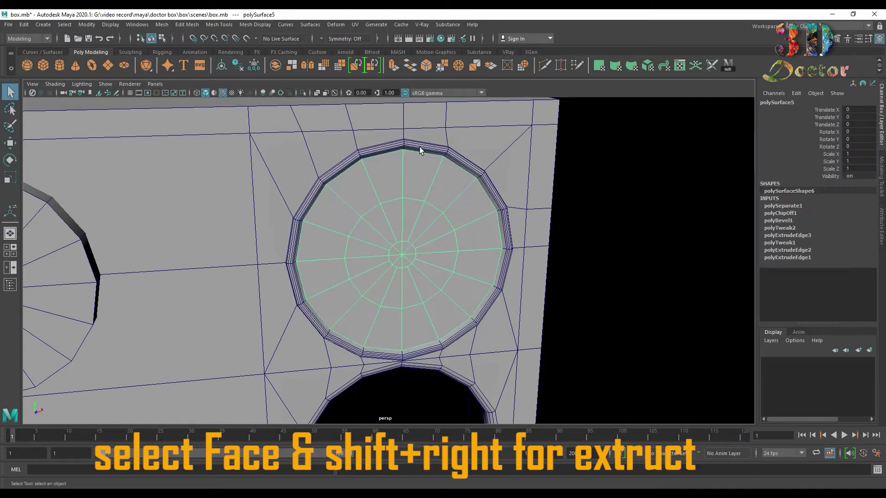
{"action": "left_click", "coordinate": [24, 25]}
{"action": "mouse_move", "coordinate": [115, 133]}
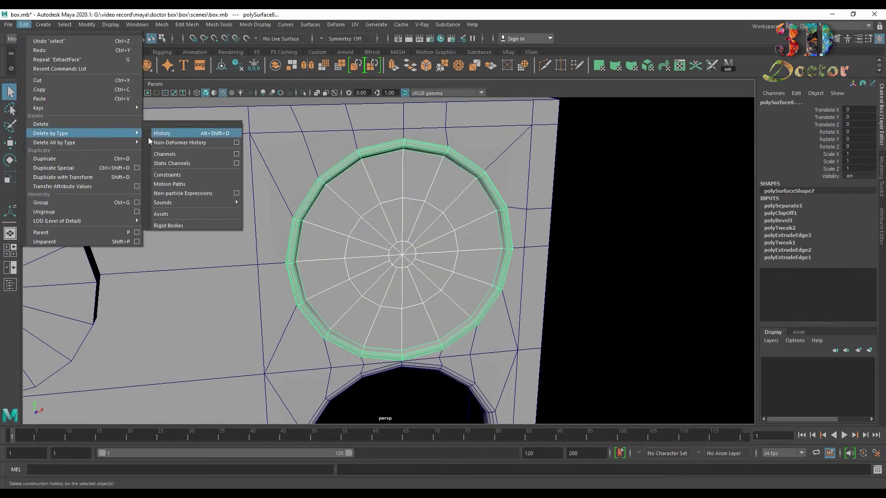
{"action": "left_click", "coordinate": [162, 134]}
- Duplicate the inner disc and its rim ring and move the copies down by about 1.863
{"action": "scroll", "coordinate": [513, 181], "scroll_direction": "down", "scroll_amount": 5}
{"action": "middle_click_drag", "start_coordinate": [519, 217], "coordinate": [518, 206], "text": "alt"}
{"action": "key", "text": "w"}
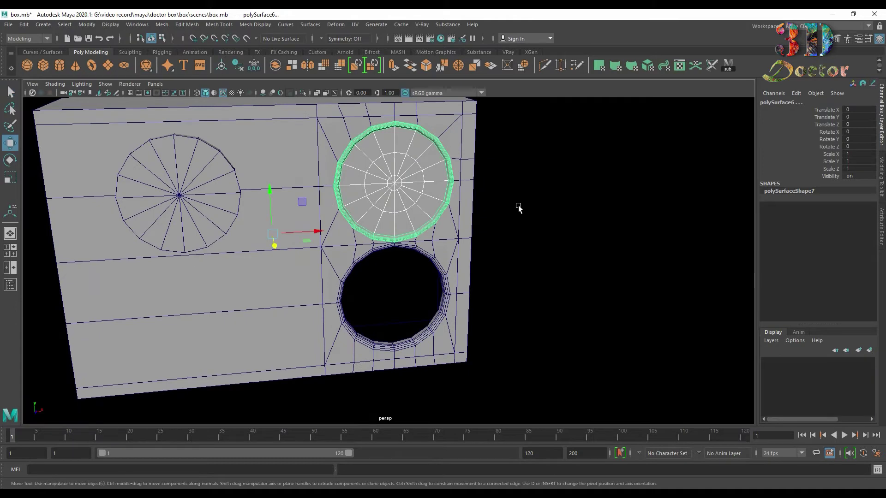
{"action": "key", "text": "ctrl+d"}
{"action": "left_click_drag", "start_coordinate": [270, 191], "coordinate": [257, 300]}
{"action": "middle_click_drag", "start_coordinate": [257, 301], "coordinate": [257, 306]}
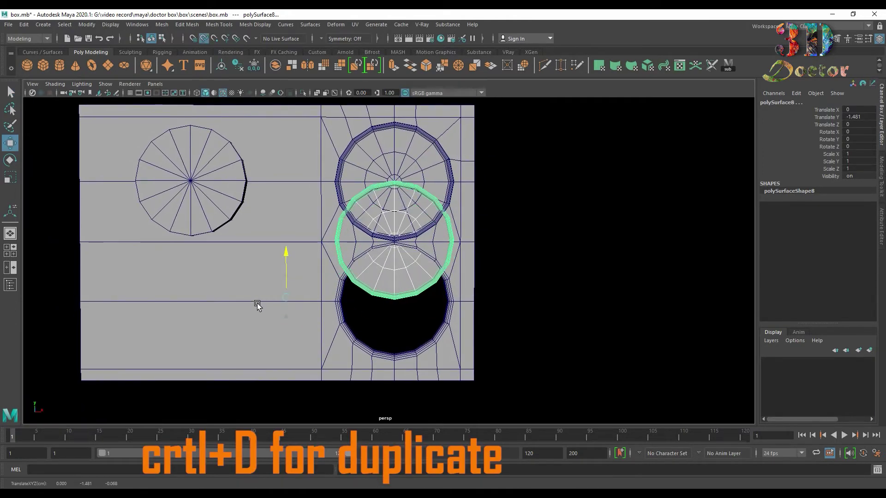
{"action": "left_click_drag", "start_coordinate": [285, 254], "coordinate": [286, 268]}
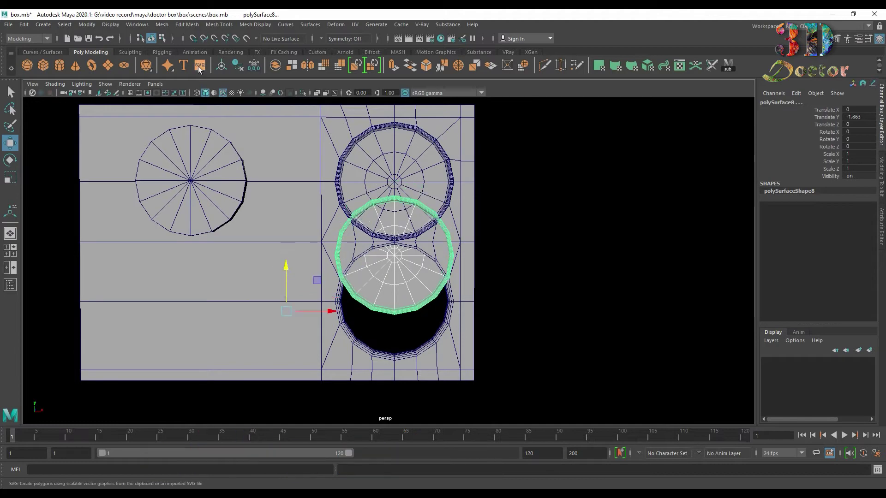
- Center the copies' pivots and snap them into the lower circular cutout, at Translate Y -3.039
{"action": "left_click", "coordinate": [110, 24]}
{"action": "left_click", "coordinate": [113, 95]}
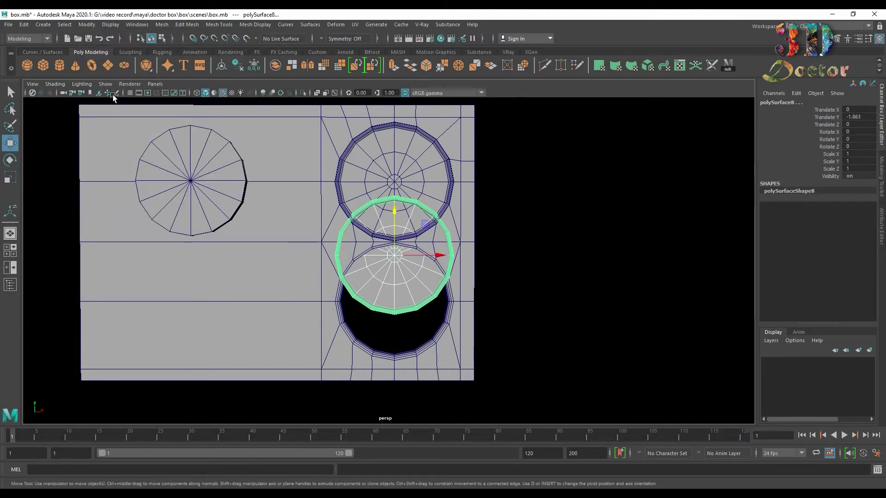
{"action": "middle_click_drag", "start_coordinate": [300, 301], "coordinate": [292, 306]}
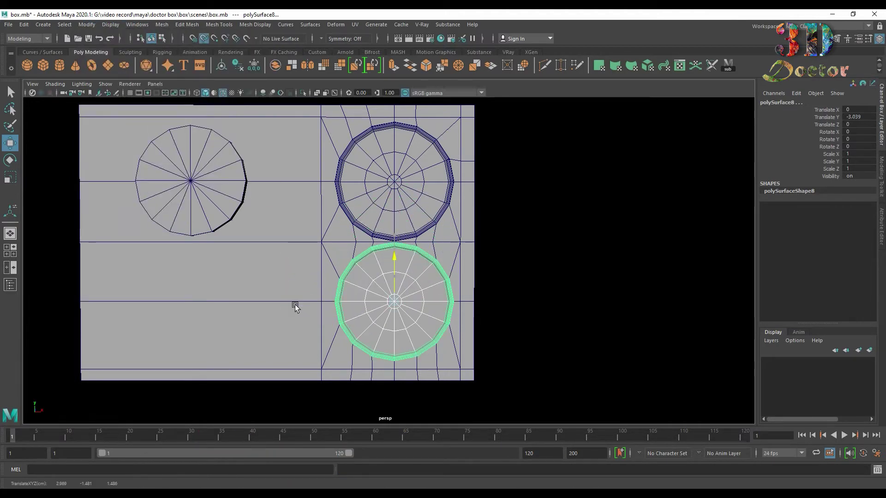
- Delete the history of the lower disc and ring copies and freeze their transformations
{"action": "scroll", "coordinate": [543, 239], "scroll_direction": "up", "scroll_amount": 3}
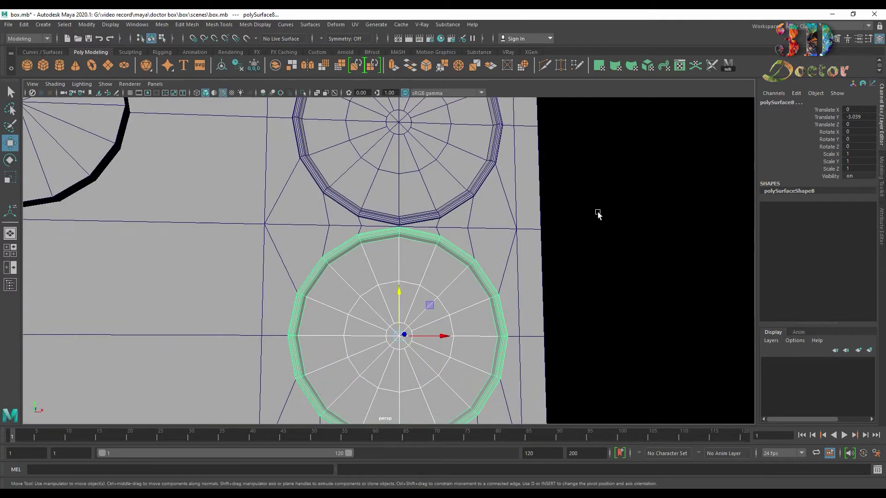
{"action": "left_click", "coordinate": [598, 212]}
{"action": "scroll", "coordinate": [598, 212], "scroll_direction": "down", "scroll_amount": 3}
{"action": "left_click", "coordinate": [382, 286]}
{"action": "left_click", "coordinate": [23, 24]}
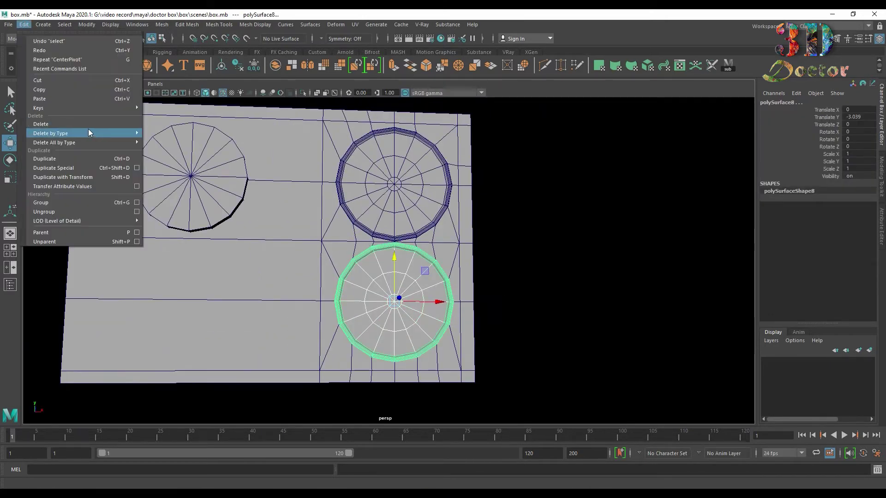
{"action": "mouse_move", "coordinate": [87, 129]}
{"action": "left_click", "coordinate": [194, 130]}
{"action": "left_click", "coordinate": [86, 24]}
{"action": "left_click", "coordinate": [110, 66]}
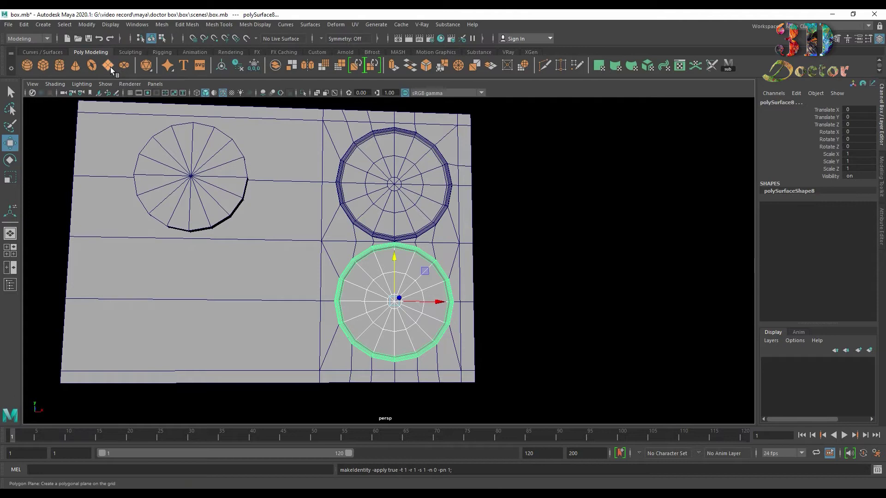
- Insert two vertical edge loops with Multi-Cut: one near the front panel's left edge, one near the upper left cylinder's left side
{"action": "left_click", "coordinate": [408, 179]}
{"action": "left_click", "coordinate": [603, 187]}
{"action": "scroll", "coordinate": [603, 188], "scroll_direction": "down", "scroll_amount": 3}
{"action": "left_click_drag", "start_coordinate": [522, 261], "coordinate": [486, 269], "text": "alt"}
{"action": "key", "text": "f"}
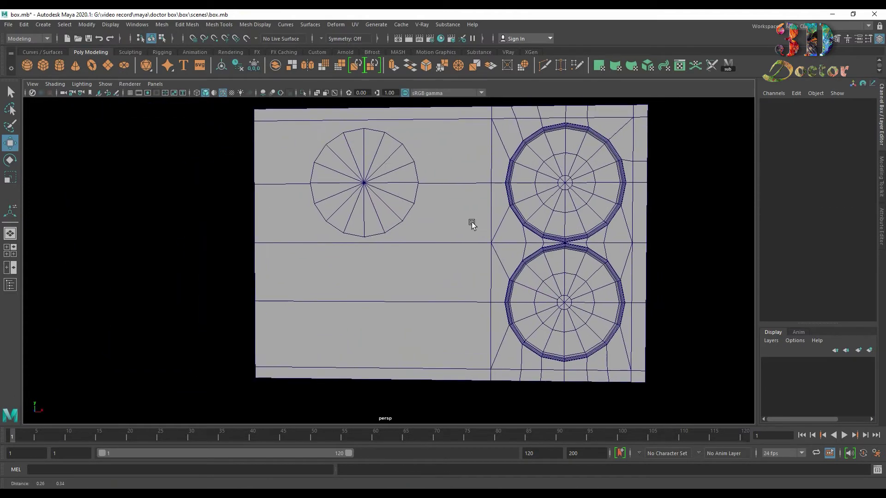
{"action": "left_click", "coordinate": [545, 67]}
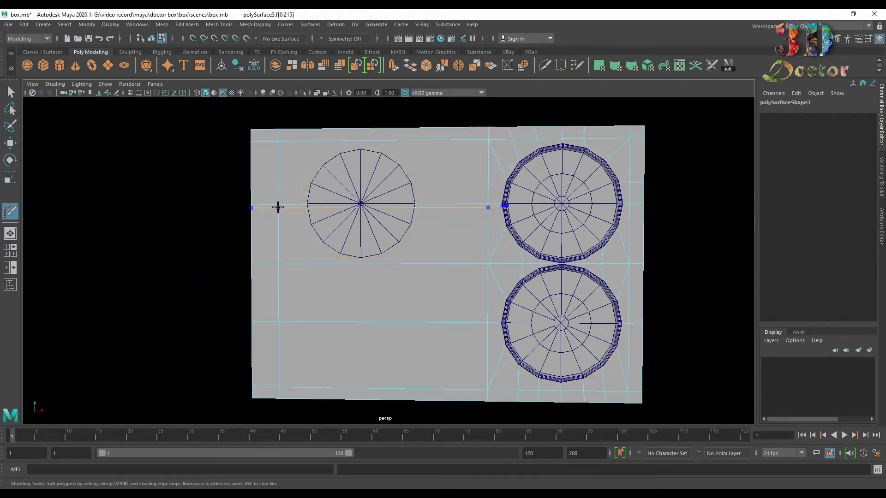
{"action": "left_click", "coordinate": [278, 207], "text": "ctrl"}
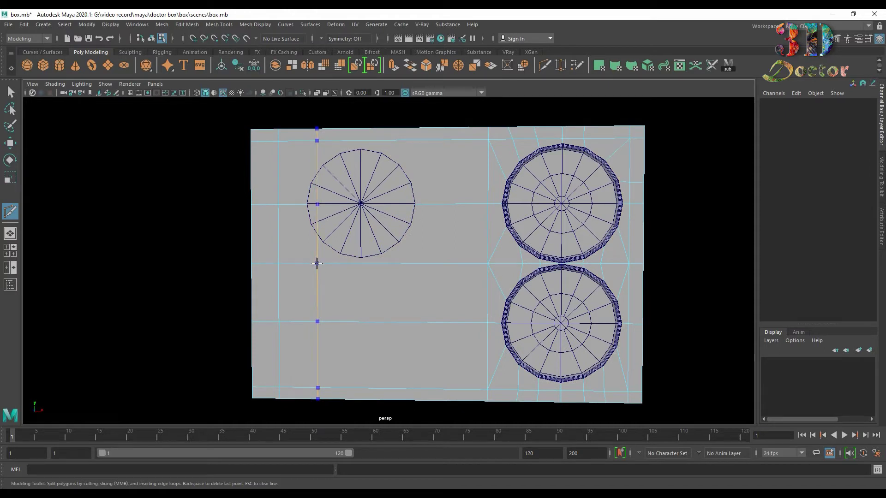
{"action": "key", "text": "q"}
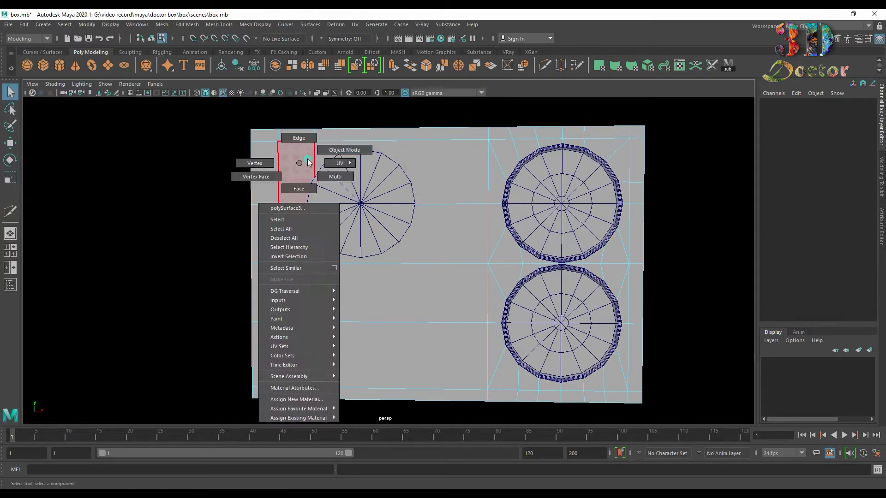
- Delete the construction history of the front panel
{"action": "right_click_drag", "start_coordinate": [299, 166], "coordinate": [388, 210]}
{"action": "left_click", "coordinate": [23, 25]}
{"action": "mouse_move", "coordinate": [84, 134]}
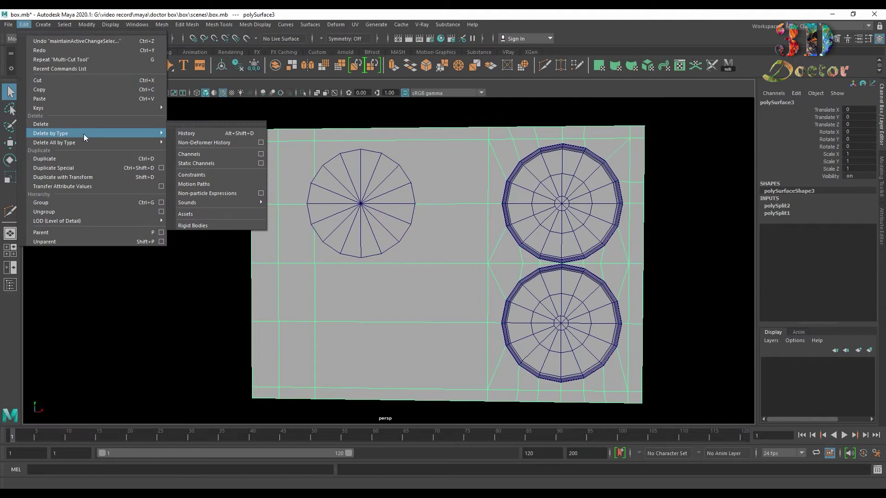
{"action": "left_click", "coordinate": [194, 133]}
- Snap the upper left cylinder to the crossing of the second vertical edge loop and the lower horizontal edge, at X -6.309, Y -3.039
{"action": "left_click", "coordinate": [367, 184]}
{"action": "key", "text": "w"}
{"action": "left_click_drag", "start_coordinate": [357, 158], "coordinate": [326, 275]}
{"action": "middle_click_drag", "start_coordinate": [324, 322], "coordinate": [326, 323]}
{"action": "left_click_drag", "start_coordinate": [391, 323], "coordinate": [410, 323]}
{"action": "middle_click_drag", "start_coordinate": [315, 284], "coordinate": [311, 294]}
- Scale the cylinder to 0.28 in X and Y and 0.474 in Z, and set its depth to Translate Z -0.008
{"action": "left_click_drag", "start_coordinate": [311, 294], "coordinate": [414, 372], "text": "alt"}
{"action": "key", "text": "r"}
{"action": "left_click_drag", "start_coordinate": [350, 353], "coordinate": [295, 378]}
{"action": "left_click_drag", "start_coordinate": [443, 335], "coordinate": [352, 326], "text": "alt"}
{"action": "scroll", "coordinate": [343, 306], "scroll_direction": "up", "scroll_amount": 5}
{"action": "key", "text": "w"}
{"action": "left_click_drag", "start_coordinate": [369, 252], "coordinate": [348, 251], "text": "alt"}
{"action": "left_click_drag", "start_coordinate": [357, 234], "coordinate": [372, 319], "text": "alt"}
{"action": "scroll", "coordinate": [371, 236], "scroll_direction": "down", "scroll_amount": 5}
{"action": "scroll", "coordinate": [377, 286], "scroll_direction": "up", "scroll_amount": 4}
{"action": "key", "text": "r"}
{"action": "left_click_drag", "start_coordinate": [293, 356], "coordinate": [288, 360]}
- Freeze the small cylinder's transformations, then duplicate it and move the copy up 1.517 to the middle horizontal edge
{"action": "left_click", "coordinate": [24, 25]}
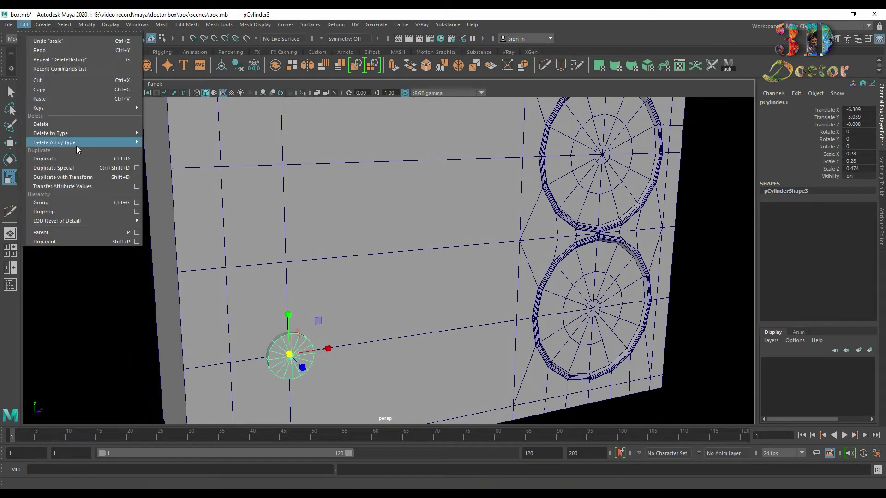
{"action": "left_click", "coordinate": [87, 25]}
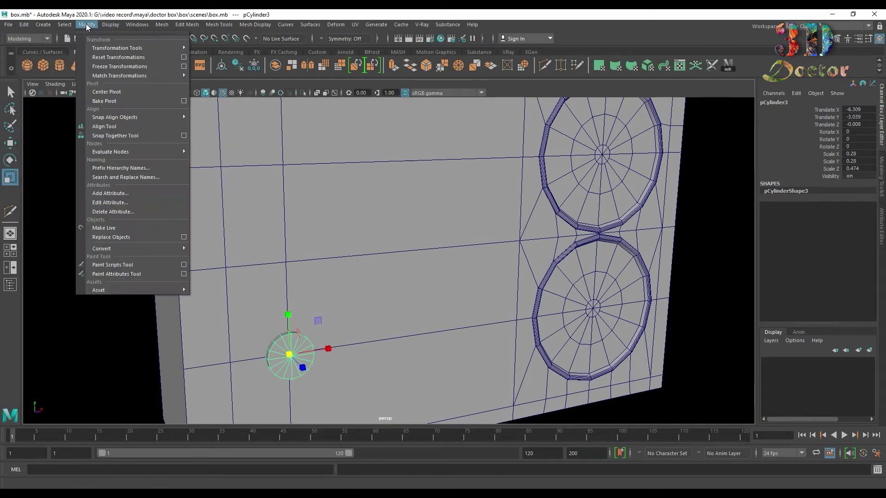
{"action": "left_click", "coordinate": [106, 68]}
{"action": "key", "text": "w"}
{"action": "key", "text": "ctrl+d"}
{"action": "left_click_drag", "start_coordinate": [287, 306], "coordinate": [280, 272]}
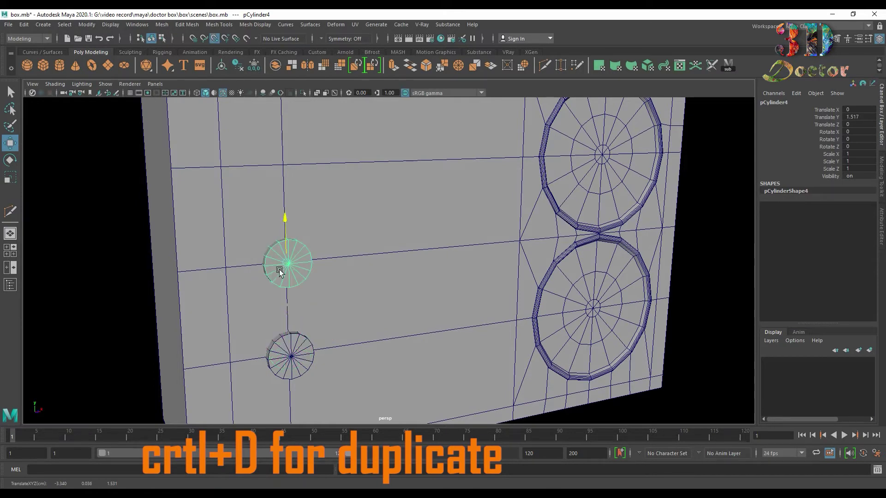
- Scale the duplicated cylinder down to 0.166 in X and Y and 0.265 in Z, and shift it slightly in depth
{"action": "left_click_drag", "start_coordinate": [356, 243], "coordinate": [298, 283], "text": "alt"}
{"action": "key", "text": "r"}
{"action": "left_click_drag", "start_coordinate": [254, 305], "coordinate": [195, 331]}
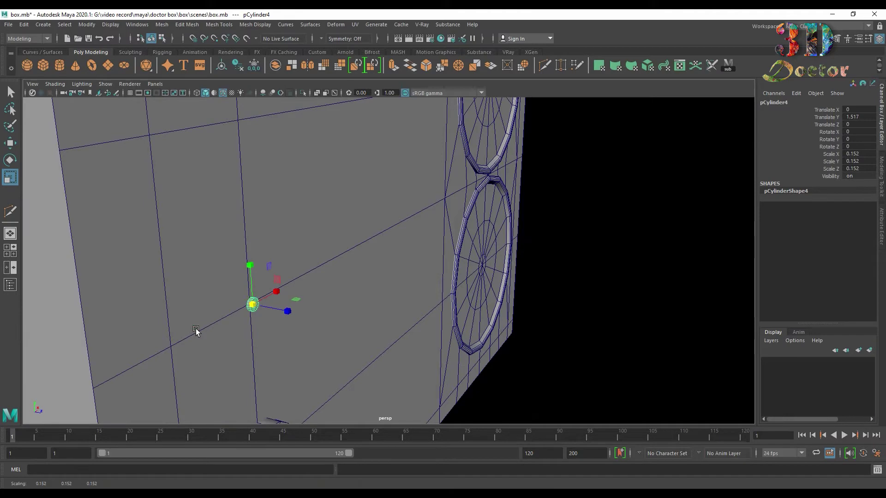
{"action": "mouse_move", "coordinate": [258, 308]}
{"action": "left_mouse_down"}
{"action": "mouse_move", "coordinate": [251, 309]}
{"action": "mouse_move", "coordinate": [315, 302]}
{"action": "mouse_move", "coordinate": [321, 317]}
{"action": "mouse_move", "coordinate": [281, 293]}
{"action": "mouse_move", "coordinate": [268, 309]}
{"action": "left_mouse_up"}
{"action": "left_click_drag", "start_coordinate": [206, 324], "coordinate": [238, 328]}
{"action": "key", "text": "w"}
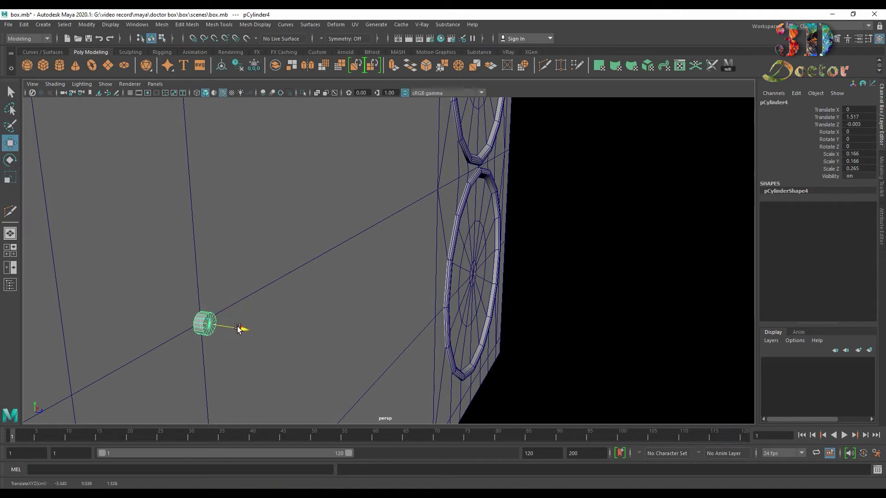
- Lower the three left-hand vertices of the front panel's upper horizontal edge to just above the small cylinder
{"action": "scroll", "coordinate": [362, 249], "scroll_direction": "down", "scroll_amount": 3}
{"action": "left_click_drag", "start_coordinate": [361, 250], "coordinate": [293, 225], "text": "alt"}
{"action": "middle_click_drag", "start_coordinate": [292, 225], "coordinate": [364, 274], "text": "alt"}
{"action": "scroll", "coordinate": [364, 275], "scroll_direction": "down", "scroll_amount": 4}
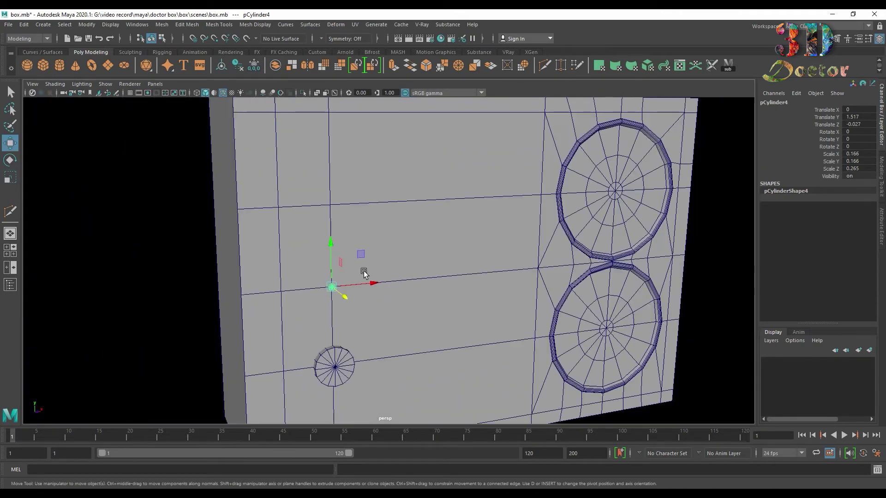
{"action": "left_click_drag", "start_coordinate": [364, 274], "coordinate": [342, 274], "text": "alt"}
{"action": "right_click_drag", "start_coordinate": [368, 204], "coordinate": [316, 204]}
{"action": "left_click_drag", "start_coordinate": [212, 179], "coordinate": [352, 226]}
{"action": "left_click_drag", "start_coordinate": [286, 158], "coordinate": [286, 191]}
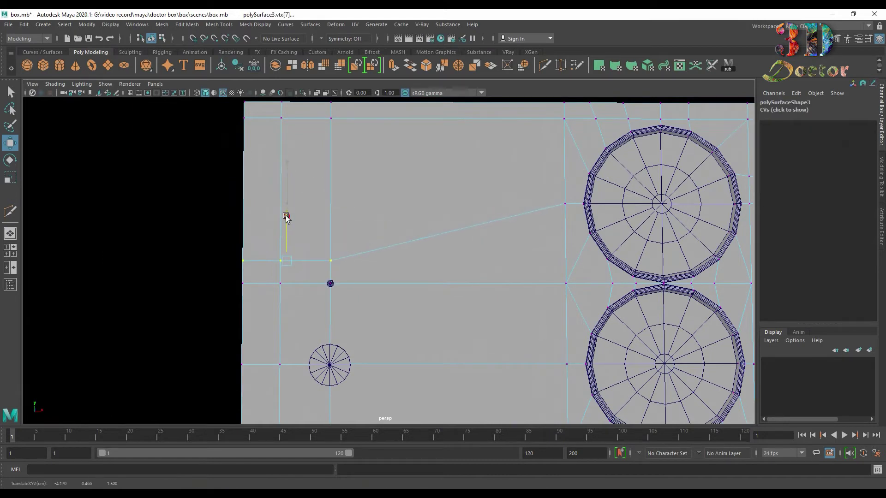
{"action": "scroll", "coordinate": [331, 327], "scroll_direction": "up", "scroll_amount": 3}
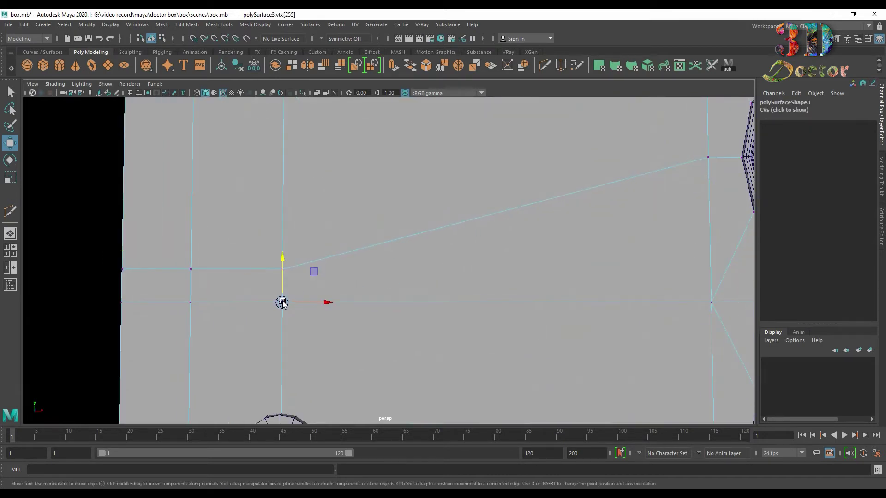
{"action": "left_click", "coordinate": [81, 134]}
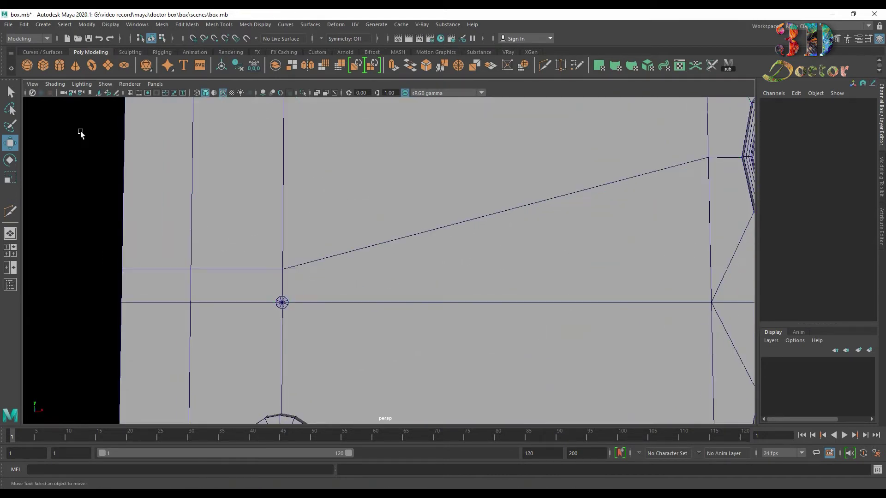
- Scale the small cylinder up to 0.232 in X and Y and 0.371 in Z
{"action": "left_click", "coordinate": [282, 303]}
{"action": "key", "text": "r"}
{"action": "left_click_drag", "start_coordinate": [280, 302], "coordinate": [287, 306]}
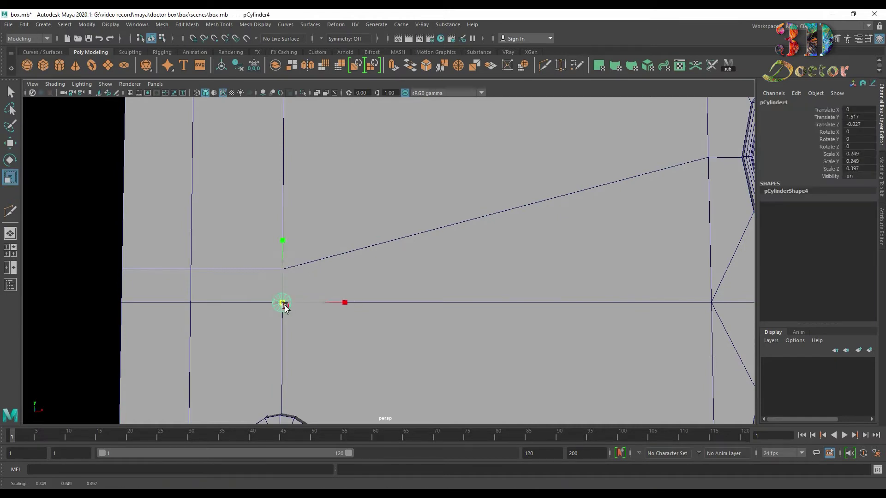
{"action": "scroll", "coordinate": [300, 293], "scroll_direction": "up", "scroll_amount": 2}
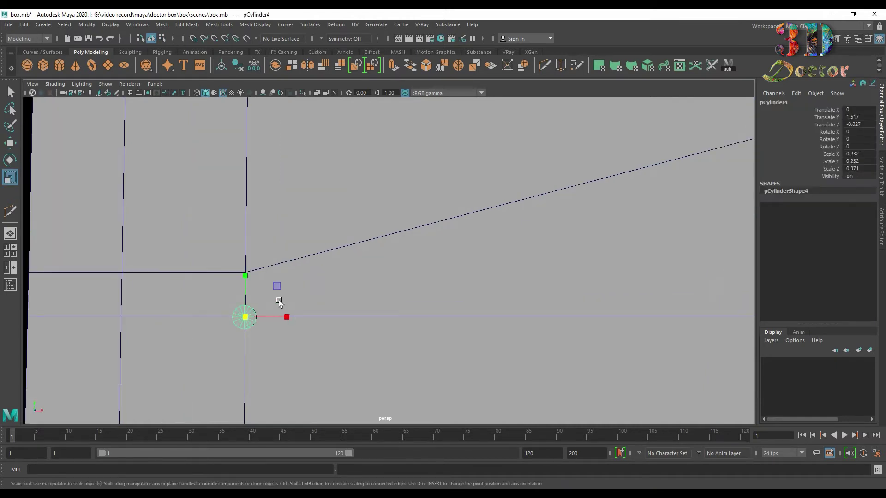
- Duplicate the small cylinder upward and snap the copy to the vertex where the lowered horizontal edge meets the vertical edge
{"action": "key", "text": "w"}
{"action": "left_click_drag", "start_coordinate": [252, 280], "coordinate": [257, 254]}
{"action": "key", "text": "v"}
{"action": "middle_click", "coordinate": [245, 272]}
- Insert two vertical edge loops across the front panel with Multi-Cut, one on each side of the knob cylinders
{"action": "scroll", "coordinate": [395, 255], "scroll_direction": "down", "scroll_amount": 3}
{"action": "scroll", "coordinate": [431, 357], "scroll_direction": "down", "scroll_amount": 5}
{"action": "middle_click_drag", "start_coordinate": [507, 247], "coordinate": [427, 271], "text": "alt"}
{"action": "scroll", "coordinate": [428, 273], "scroll_direction": "up", "scroll_amount": 2}
{"action": "left_click", "coordinate": [455, 190]}
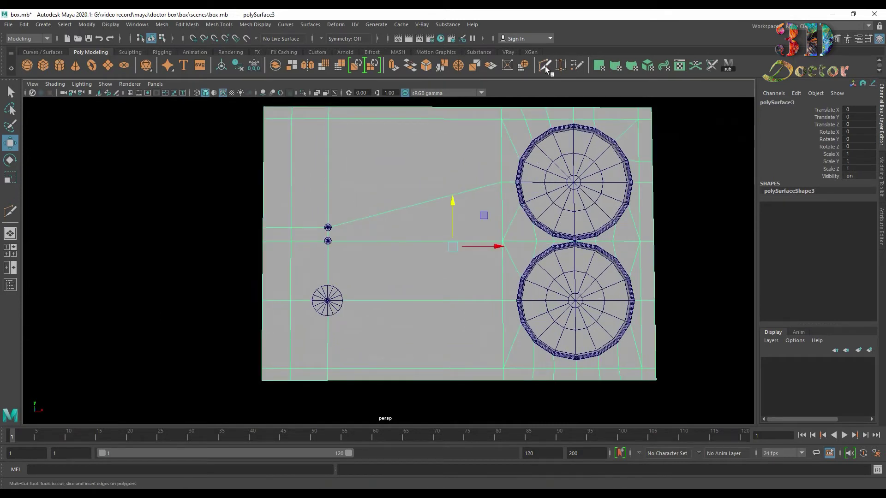
{"action": "left_click", "coordinate": [545, 66]}
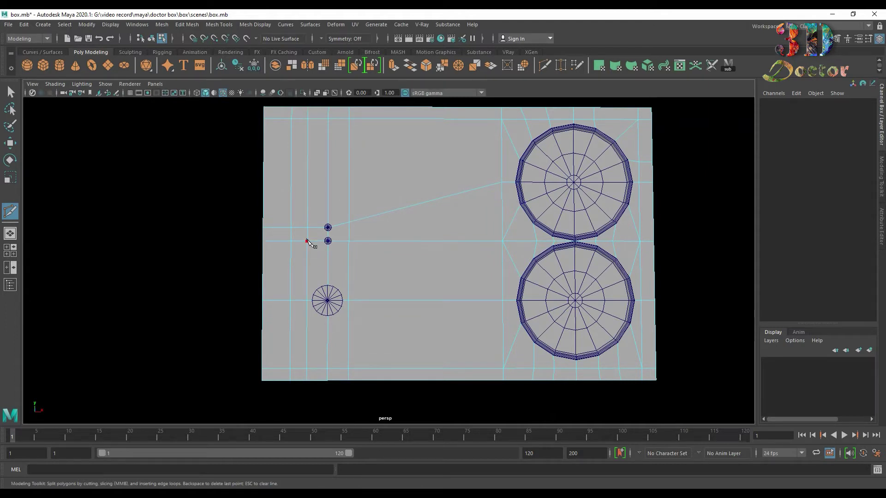
{"action": "key", "text": "Escape"}
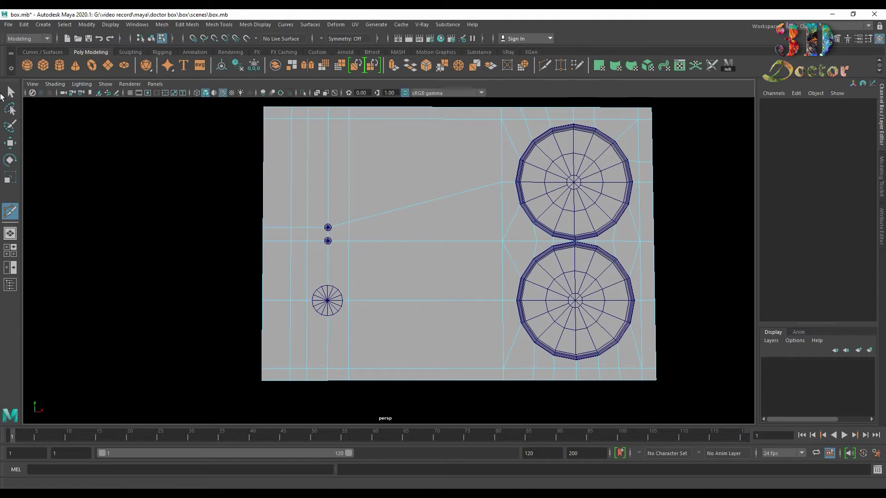
- Delete the older vertical edge loop between the panel's left edge and the new loop beside the knobs
{"action": "key", "text": "q"}
{"action": "left_click", "coordinate": [291, 160]}
{"action": "key", "text": "Delete"}
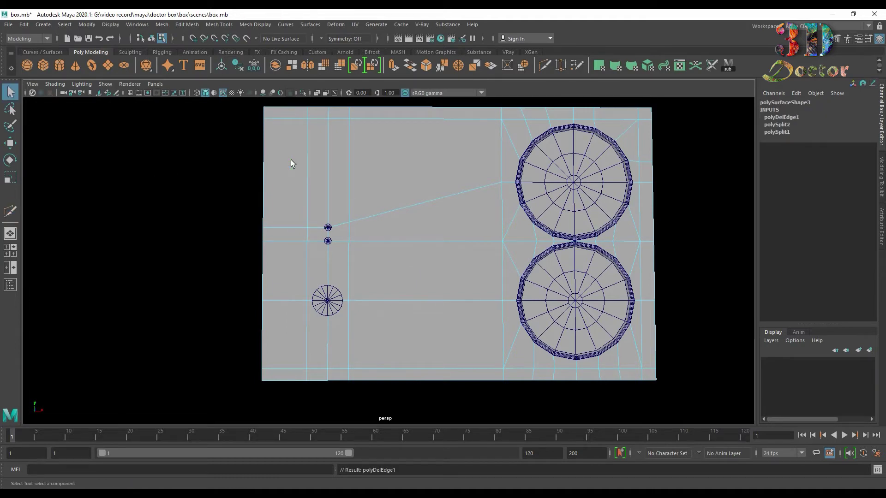
- Lower the vertex where the slanted edge crosses the new right-hand loop, snapping it level with the upper small cylinder's horizontal edge
{"action": "scroll", "coordinate": [392, 209], "scroll_direction": "up", "scroll_amount": 3}
{"action": "left_click", "coordinate": [317, 191]}
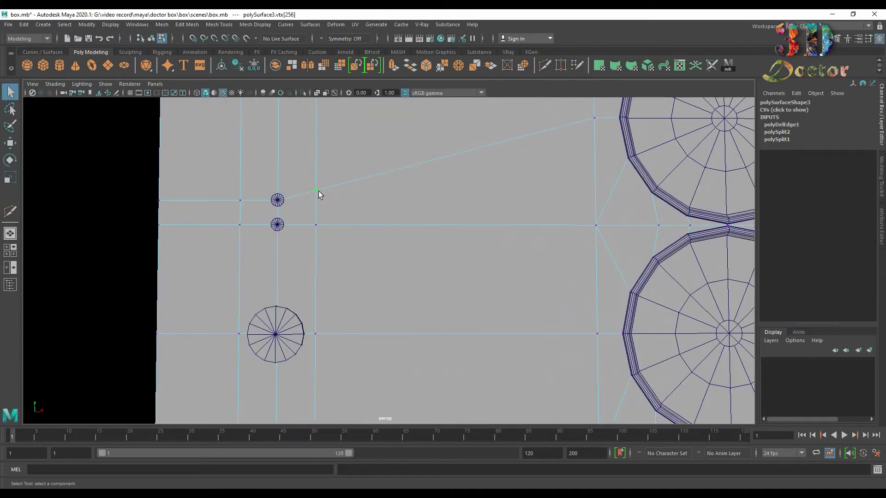
{"action": "key", "text": "w"}
{"action": "left_click_drag", "start_coordinate": [316, 162], "coordinate": [243, 203]}
{"action": "key", "text": "v"}
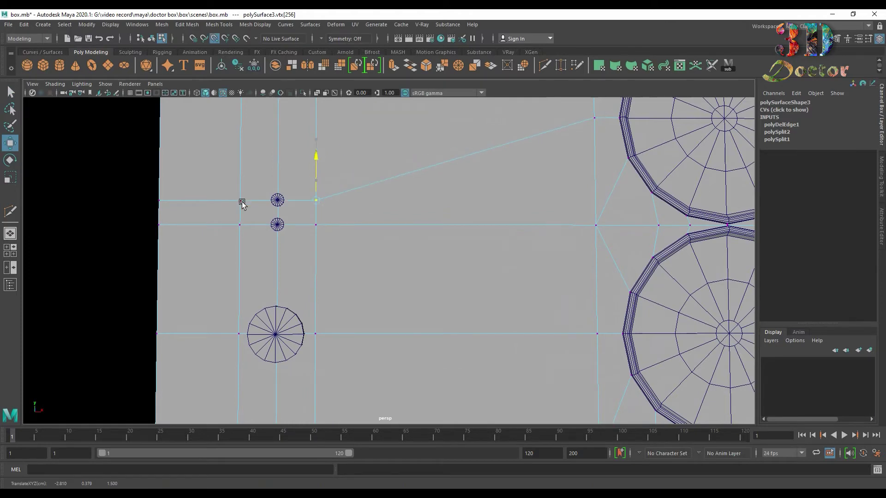
{"action": "mouse_move", "coordinate": [334, 239]}
{"action": "left_mouse_down", "text": "alt"}
{"action": "mouse_move", "coordinate": [318, 259]}
{"action": "mouse_move", "coordinate": [322, 252]}
{"action": "left_mouse_up", "text": "alt"}
{"action": "middle_click_drag", "start_coordinate": [336, 212], "coordinate": [387, 332], "text": "alt"}
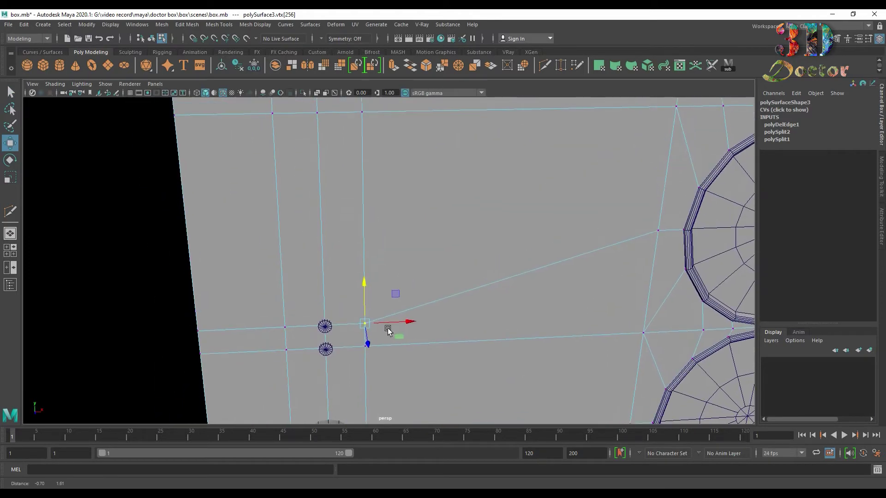
- Freeze the transformations of both small knob cylinders
{"action": "scroll", "coordinate": [490, 198], "scroll_direction": "down", "scroll_amount": 5}
{"action": "left_click_drag", "start_coordinate": [474, 237], "coordinate": [452, 230], "text": "alt"}
{"action": "middle_click_drag", "start_coordinate": [457, 341], "coordinate": [456, 251], "text": "alt"}
{"action": "left_click_drag", "start_coordinate": [456, 258], "coordinate": [436, 271], "text": "alt"}
{"action": "right_click_drag", "start_coordinate": [436, 270], "coordinate": [457, 200]}
{"action": "left_click", "coordinate": [329, 194]}
{"action": "left_click", "coordinate": [84, 26]}
{"action": "left_click", "coordinate": [115, 68]}
{"action": "left_click", "coordinate": [329, 179]}
{"action": "left_click", "coordinate": [329, 177]}
{"action": "left_click", "coordinate": [86, 24]}
{"action": "left_click", "coordinate": [115, 68]}
{"action": "left_click", "coordinate": [342, 215]}
{"action": "left_click", "coordinate": [329, 178], "text": "shift"}
{"action": "left_click", "coordinate": [330, 194], "text": "shift"}
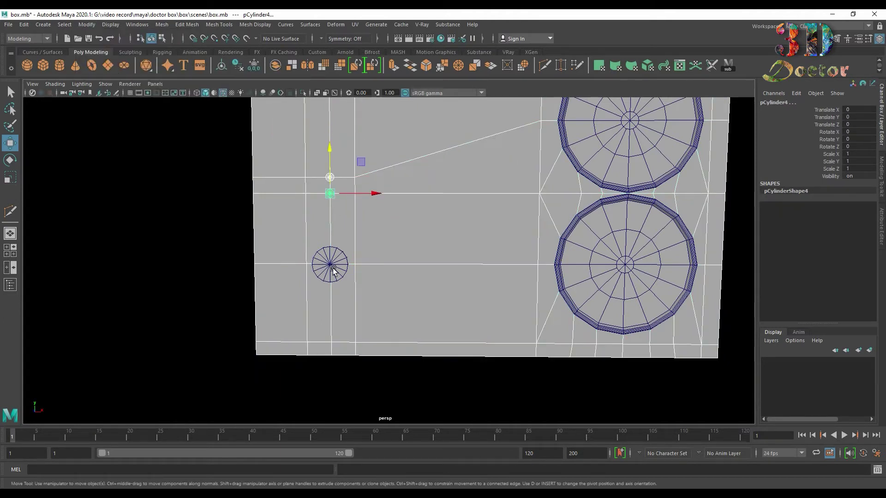
{"action": "left_click", "coordinate": [329, 264], "text": "shift"}
{"action": "left_click", "coordinate": [234, 147]}
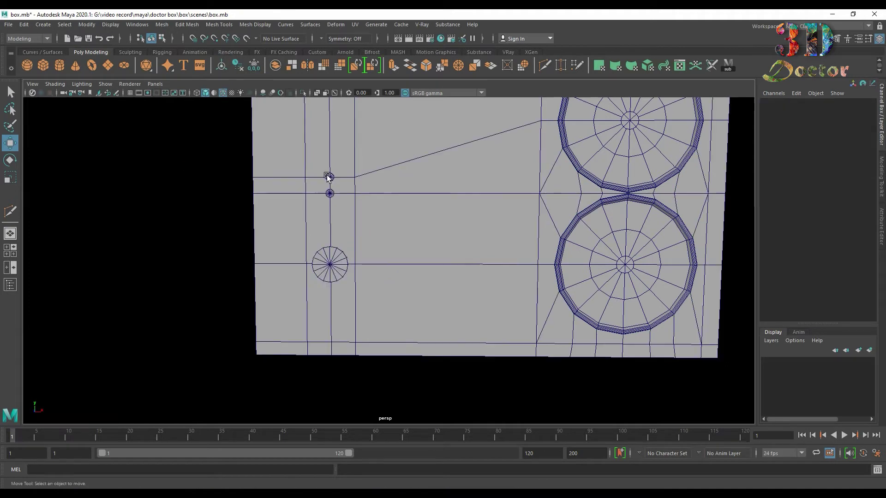
- Duplicate the upper small cylinder and move the copy outside the box at Translate X -3.055
{"action": "left_click", "coordinate": [329, 177]}
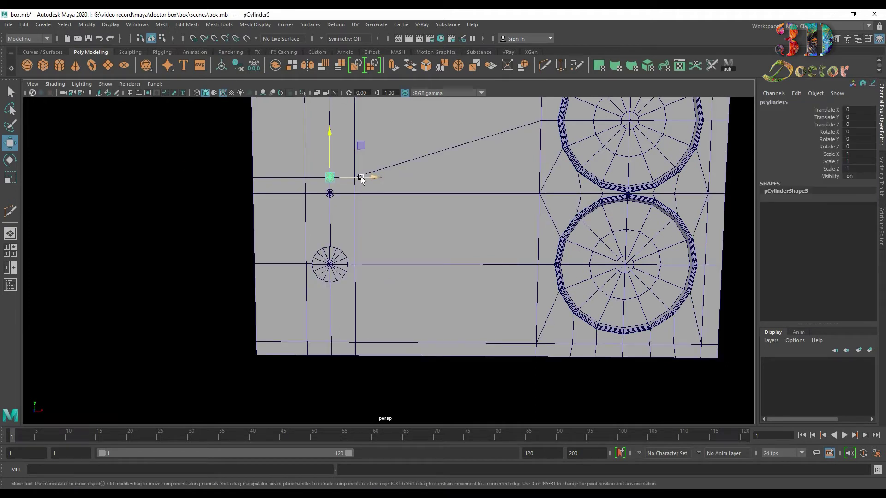
{"action": "left_click_drag", "start_coordinate": [362, 178], "coordinate": [220, 179]}
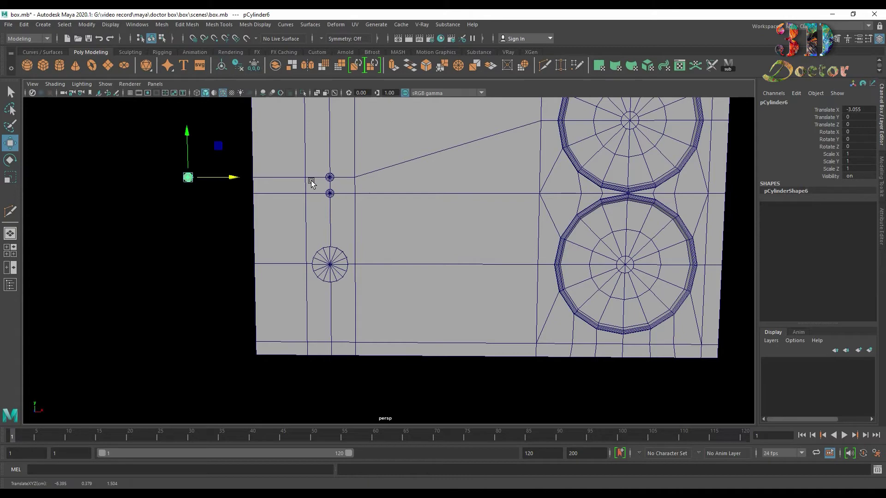
- Subtract the two small cylinders and the large knob cylinder from the front panel with a Boolean Difference
{"action": "left_click", "coordinate": [312, 158]}
{"action": "left_click", "coordinate": [332, 179], "text": "shift"}
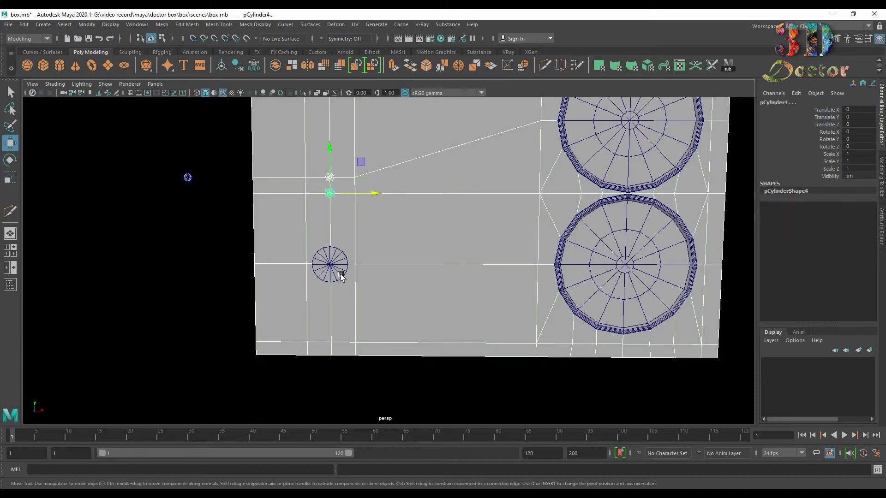
{"action": "left_click", "coordinate": [346, 271], "text": "shift"}
{"action": "left_click", "coordinate": [162, 25]}
{"action": "mouse_move", "coordinate": [237, 50]}
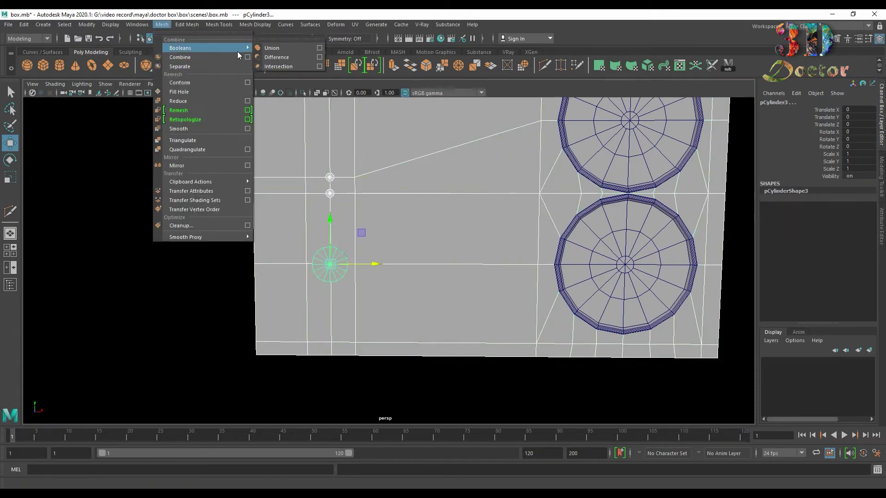
{"action": "left_click", "coordinate": [277, 57]}
{"action": "left_click_drag", "start_coordinate": [362, 136], "coordinate": [362, 234], "text": "alt"}
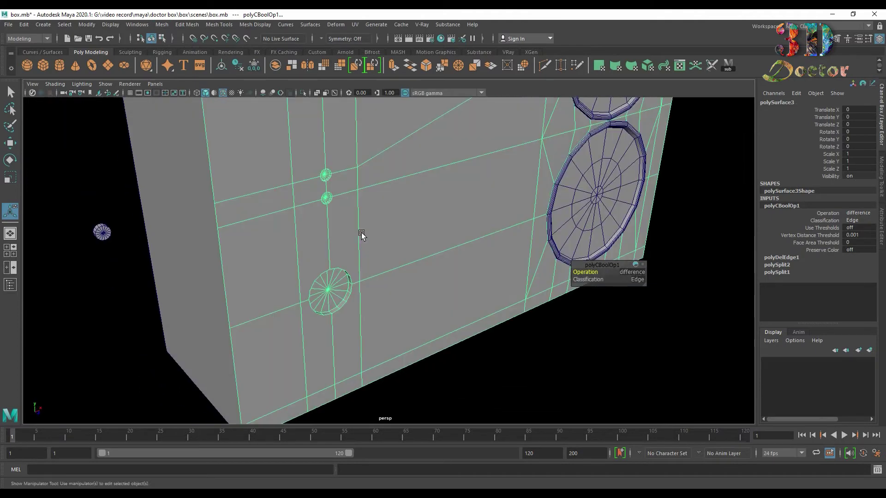
- Select the rings of side wall faces inside both small holes and delete them
{"action": "scroll", "coordinate": [362, 234], "scroll_direction": "up", "scroll_amount": 5}
{"action": "middle_click_drag", "start_coordinate": [309, 129], "coordinate": [403, 252], "text": "alt"}
{"action": "left_click_drag", "start_coordinate": [404, 252], "coordinate": [354, 292], "text": "alt"}
{"action": "scroll", "coordinate": [364, 258], "scroll_direction": "up", "scroll_amount": 6}
{"action": "left_click_drag", "start_coordinate": [244, 230], "coordinate": [282, 236], "text": "alt"}
{"action": "right_click_drag", "start_coordinate": [390, 240], "coordinate": [390, 264]}
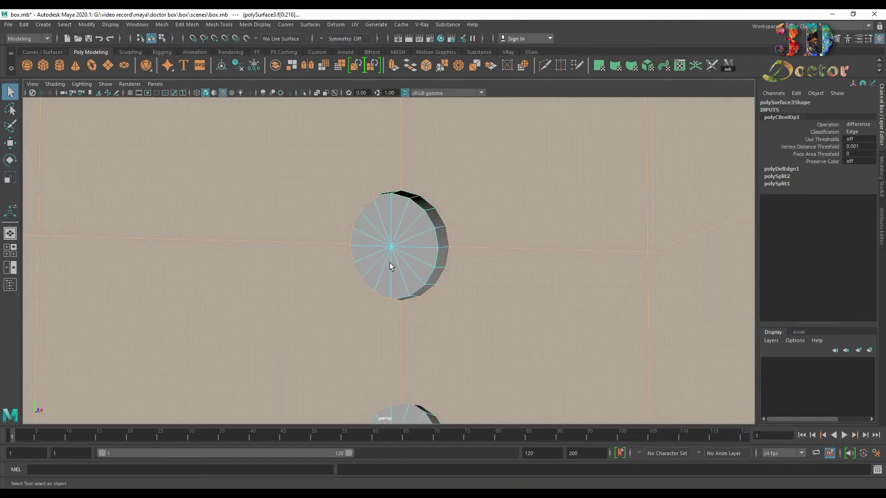
{"action": "left_click", "coordinate": [424, 203]}
{"action": "double_click", "coordinate": [434, 217], "text": "shift"}
{"action": "middle_click_drag", "start_coordinate": [457, 384], "coordinate": [438, 213], "text": "alt"}
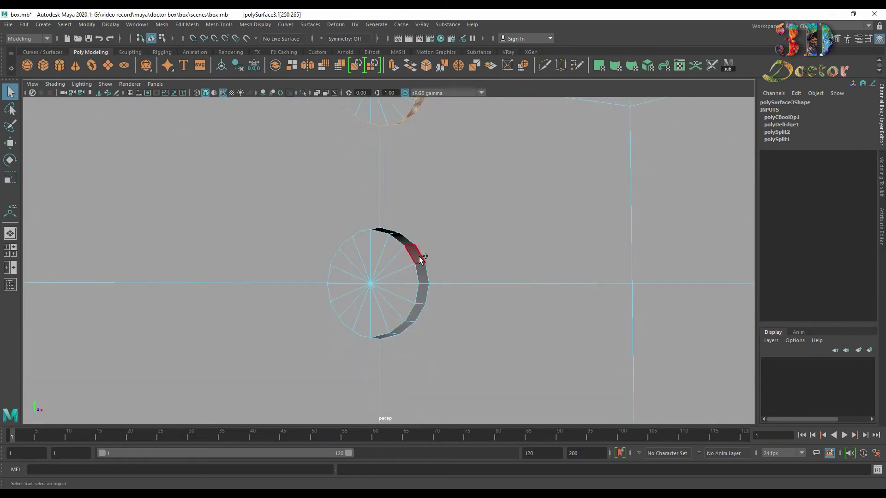
{"action": "left_click", "coordinate": [418, 272]}
{"action": "key", "text": "ctrl+z"}
{"action": "left_click", "coordinate": [418, 253], "text": "shift"}
{"action": "double_click", "coordinate": [421, 272], "text": "shift"}
{"action": "left_click_drag", "start_coordinate": [421, 272], "coordinate": [364, 322], "text": "alt"}
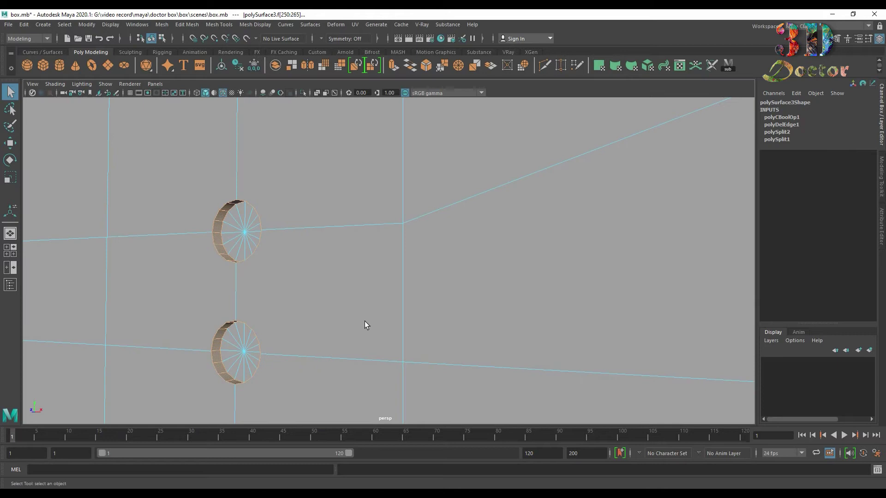
{"action": "key", "text": "Delete"}
- Delete the circular cap faces remaining behind both small holes
{"action": "left_click_drag", "start_coordinate": [268, 277], "coordinate": [323, 278], "text": "alt"}
{"action": "double_click", "coordinate": [339, 226]}
{"action": "double_click", "coordinate": [345, 368], "text": "shift"}
{"action": "key", "text": "Delete"}
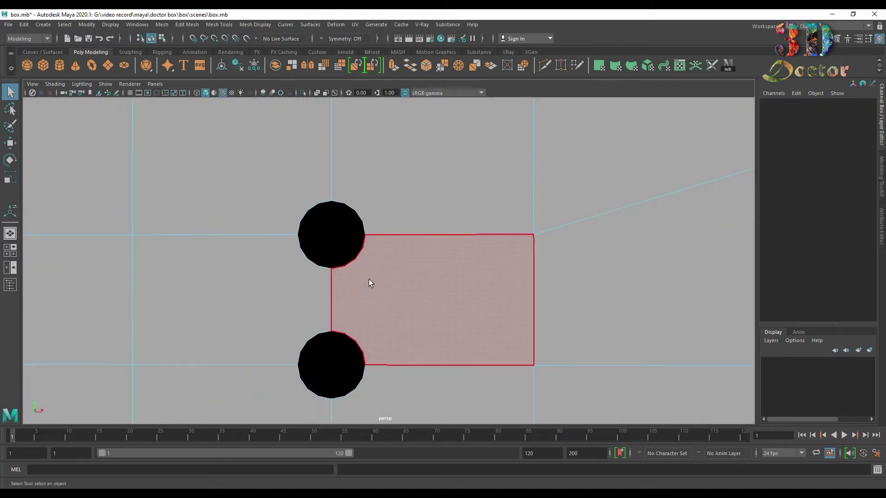
- Delete the leftover faces inside the large knob hole below the small ones
{"action": "middle_click_drag", "start_coordinate": [413, 345], "coordinate": [421, 134], "text": "alt"}
{"action": "middle_click_drag", "start_coordinate": [401, 295], "coordinate": [406, 109], "text": "alt"}
{"action": "left_click_drag", "start_coordinate": [408, 317], "coordinate": [407, 267], "text": "alt"}
{"action": "double_click", "coordinate": [405, 160]}
{"action": "key", "text": "Delete"}
- Cut an edge with Multi-Cut between the facing vertices of the two small holes, just right of the central edge
{"action": "middle_click_drag", "start_coordinate": [411, 159], "coordinate": [403, 350], "text": "alt"}
{"action": "right_click_drag", "start_coordinate": [428, 176], "coordinate": [390, 179]}
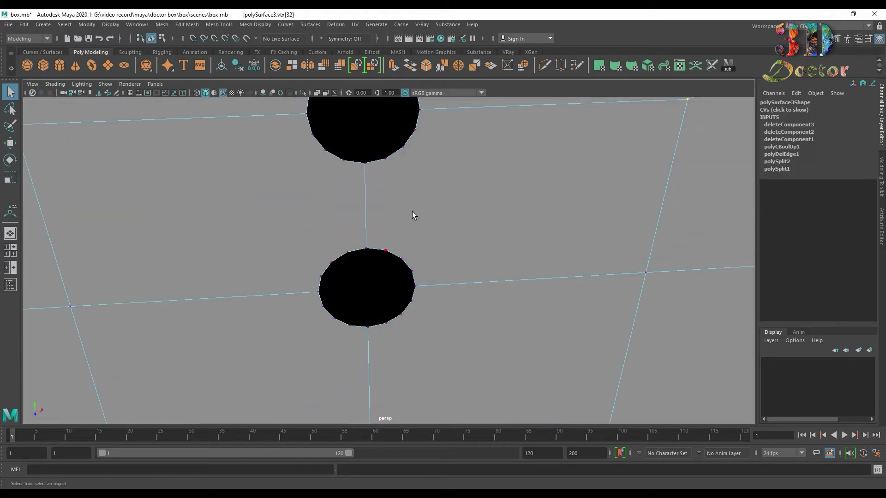
{"action": "left_click", "coordinate": [548, 68]}
{"action": "left_click", "coordinate": [386, 158]}
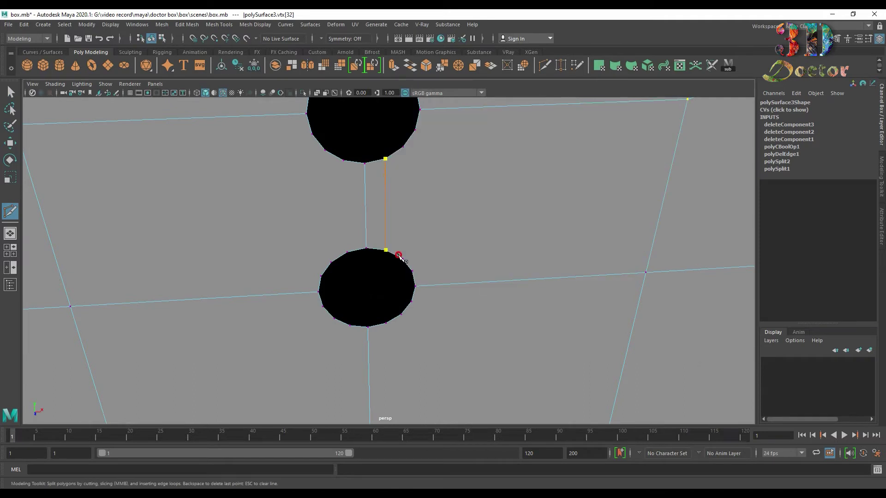
{"action": "left_click", "coordinate": [344, 162]}
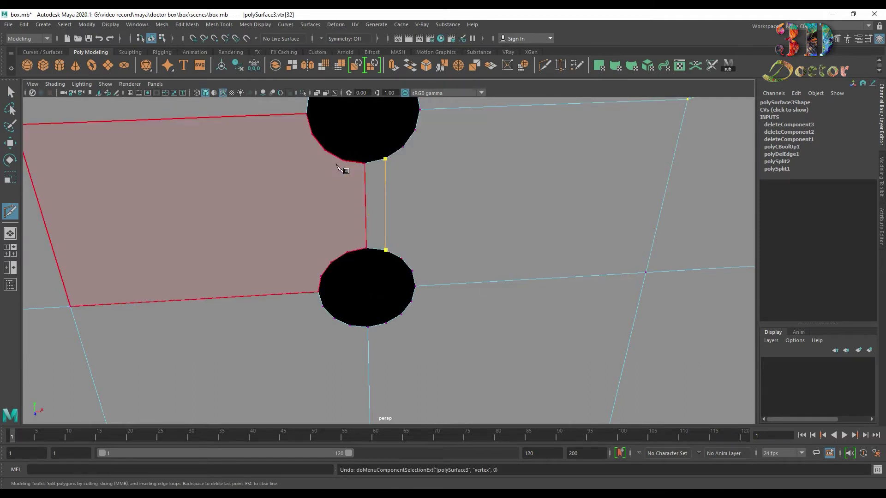
{"action": "key", "text": "Return"}
- Cut two edges between the small holes, connecting the first and second facing vertex pairs left of the central edge
{"action": "left_click", "coordinate": [345, 160]}
{"action": "left_click", "coordinate": [347, 253]}
{"action": "key", "text": "Return"}
{"action": "left_click", "coordinate": [325, 151]}
{"action": "left_click", "coordinate": [331, 262]}
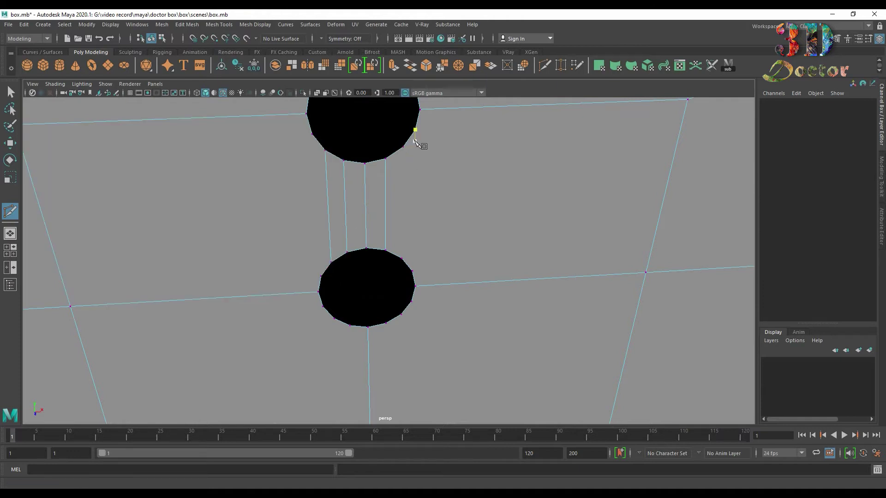
- Connect the second facing vertex pair right of the central edge between the small holes, and save the scene
{"action": "left_click", "coordinate": [403, 148]}
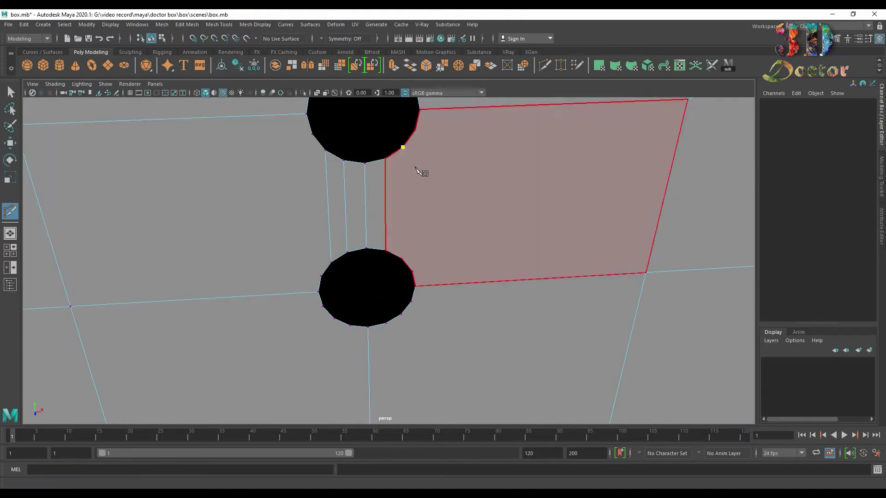
{"action": "left_click", "coordinate": [403, 258]}
{"action": "key", "text": "Return"}
{"action": "key", "text": "ctrl+s"}
- Connect the outermost facing vertices on both sides of the small holes, and cut a diagonal from the upper hole to the right loop's lower crossing
{"action": "left_click", "coordinate": [415, 131]}
{"action": "left_click_drag", "start_coordinate": [477, 351], "coordinate": [482, 314], "text": "alt"}
{"action": "middle_click_drag", "start_coordinate": [482, 314], "coordinate": [484, 335], "text": "alt"}
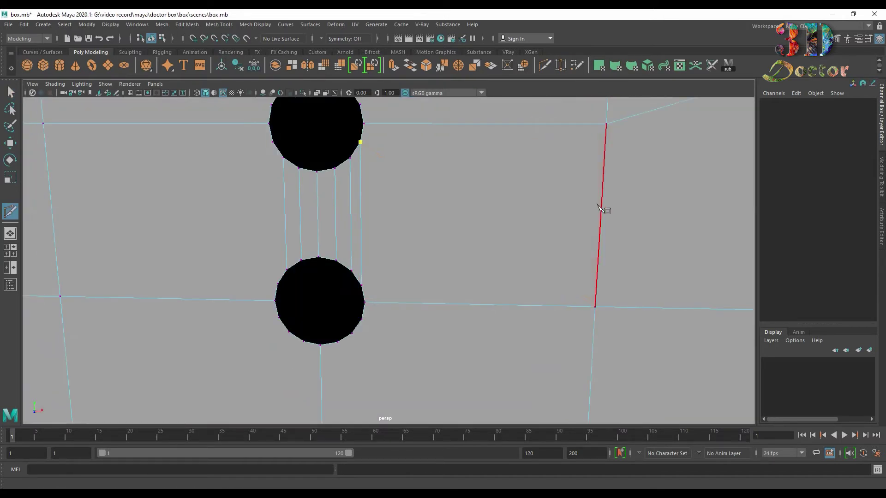
{"action": "middle_click_drag", "start_coordinate": [473, 269], "coordinate": [474, 162], "text": "alt"}
{"action": "left_click", "coordinate": [479, 319]}
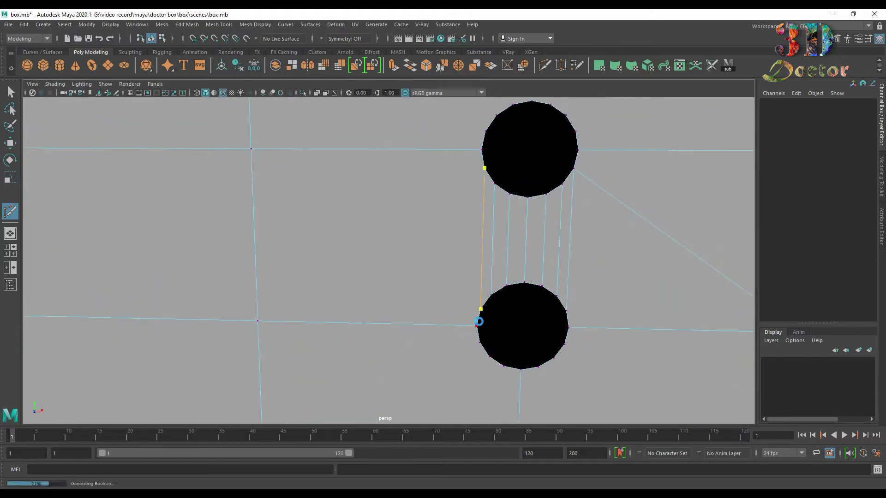
- Cut a diagonal from the upper small hole to the left loop's lower crossing, and a vertical edge up to the panel's top just right of center
{"action": "middle_click_drag", "start_coordinate": [639, 117], "coordinate": [569, 252], "text": "alt"}
{"action": "scroll", "coordinate": [618, 158], "scroll_direction": "down", "scroll_amount": 5}
{"action": "scroll", "coordinate": [570, 251], "scroll_direction": "down", "scroll_amount": 4}
{"action": "middle_click_drag", "start_coordinate": [484, 175], "coordinate": [472, 239], "text": "alt"}
{"action": "scroll", "coordinate": [478, 242], "scroll_direction": "up", "scroll_amount": 2}
{"action": "right_click_drag", "start_coordinate": [475, 243], "coordinate": [402, 236], "text": "alt"}
{"action": "right_click_drag", "start_coordinate": [375, 267], "coordinate": [395, 138], "text": "alt"}
{"action": "key", "text": "Return"}
- Cut a second vertical edge from the upper small hole to the panel's top edge, right of the previous one
{"action": "scroll", "coordinate": [406, 322], "scroll_direction": "up", "scroll_amount": 3}
{"action": "middle_click_drag", "start_coordinate": [406, 322], "coordinate": [402, 223], "text": "alt"}
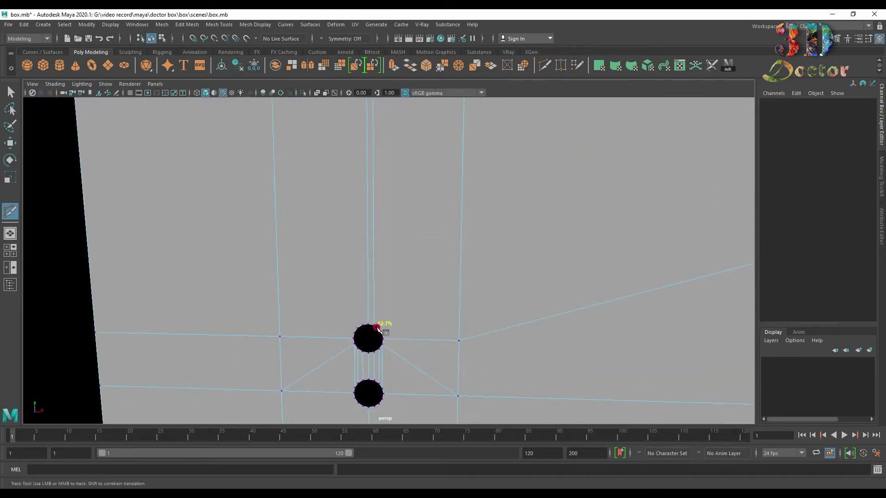
{"action": "scroll", "coordinate": [439, 182], "scroll_direction": "up", "scroll_amount": 3}
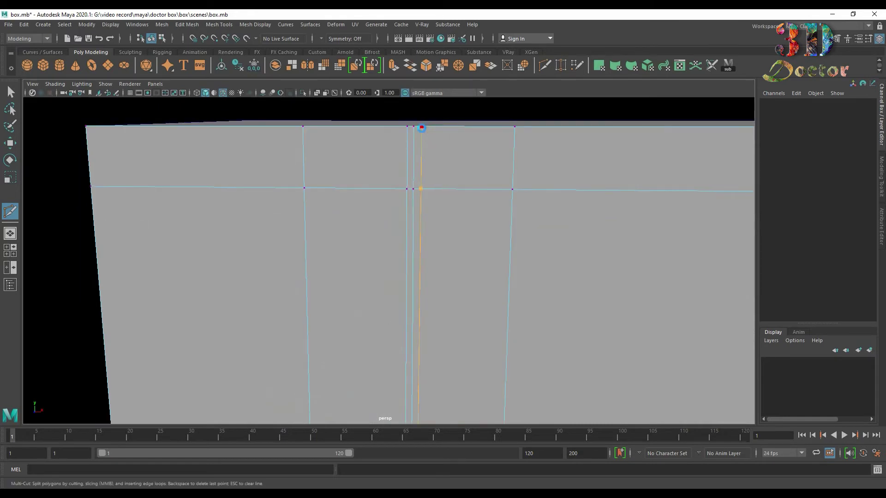
{"action": "scroll", "coordinate": [422, 128], "scroll_direction": "down", "scroll_amount": 3}
{"action": "scroll", "coordinate": [416, 320], "scroll_direction": "up", "scroll_amount": 3}
- Cut a third vertical edge right of center up to the panel's top, and a diagonal from the upper small hole to the right loop's upper crossing
{"action": "middle_click_drag", "start_coordinate": [415, 320], "coordinate": [366, 301], "text": "alt"}
{"action": "middle_click_drag", "start_coordinate": [450, 220], "coordinate": [529, 211], "text": "alt"}
{"action": "scroll", "coordinate": [488, 231], "scroll_direction": "down", "scroll_amount": 5}
{"action": "scroll", "coordinate": [451, 208], "scroll_direction": "up", "scroll_amount": 5}
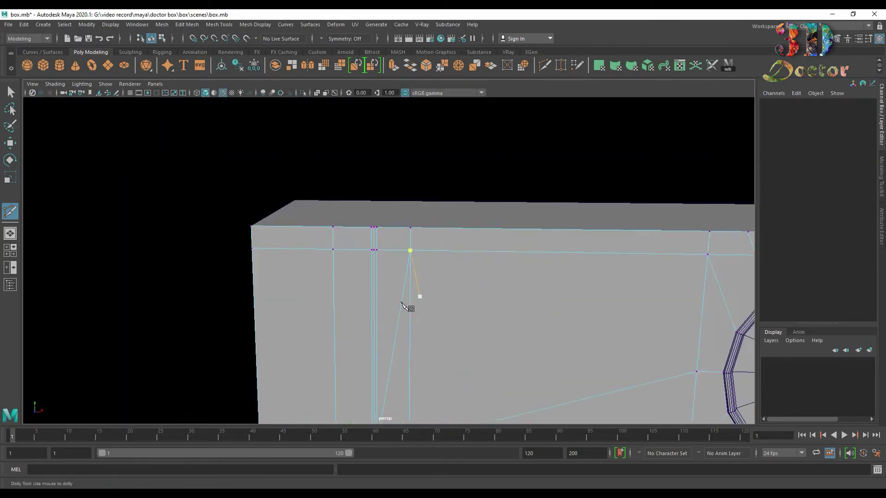
- Cut vertical edges from the upper small hole's left side to the panel's top edge, left of the central edge
{"action": "middle_click_drag", "start_coordinate": [453, 229], "coordinate": [433, 256], "text": "alt"}
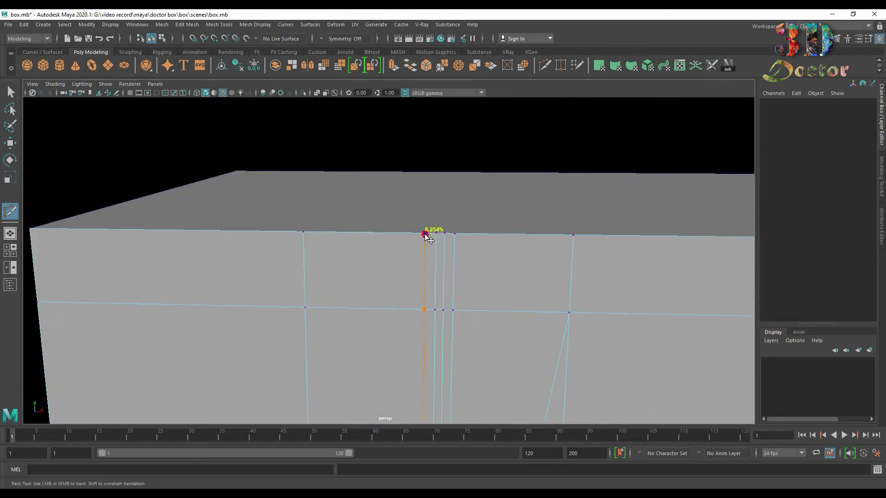
{"action": "scroll", "coordinate": [494, 352], "scroll_direction": "up", "scroll_amount": 5}
{"action": "middle_click_drag", "start_coordinate": [465, 356], "coordinate": [385, 175], "text": "alt"}
{"action": "scroll", "coordinate": [428, 288], "scroll_direction": "up", "scroll_amount": 3}
{"action": "scroll", "coordinate": [452, 231], "scroll_direction": "down", "scroll_amount": 2}
- Connect the lower small hole's lower-right vertices to the facing upper-right rim vertices of the large hole below
{"action": "middle_click_drag", "start_coordinate": [386, 388], "coordinate": [395, 306], "text": "alt"}
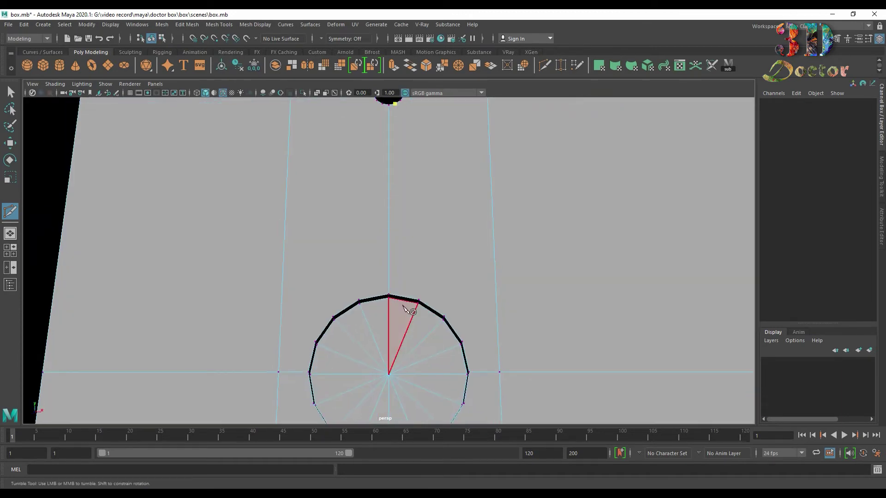
{"action": "left_click", "coordinate": [419, 301]}
{"action": "middle_click_drag", "start_coordinate": [456, 255], "coordinate": [417, 167], "text": "alt"}
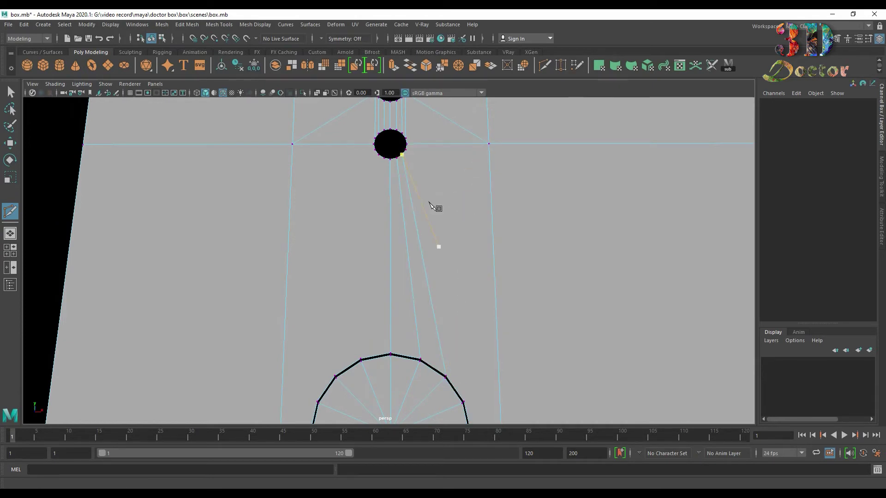
{"action": "right_click_drag", "start_coordinate": [436, 186], "coordinate": [437, 252], "text": "alt"}
{"action": "left_click_drag", "start_coordinate": [470, 301], "coordinate": [463, 276], "text": "alt"}
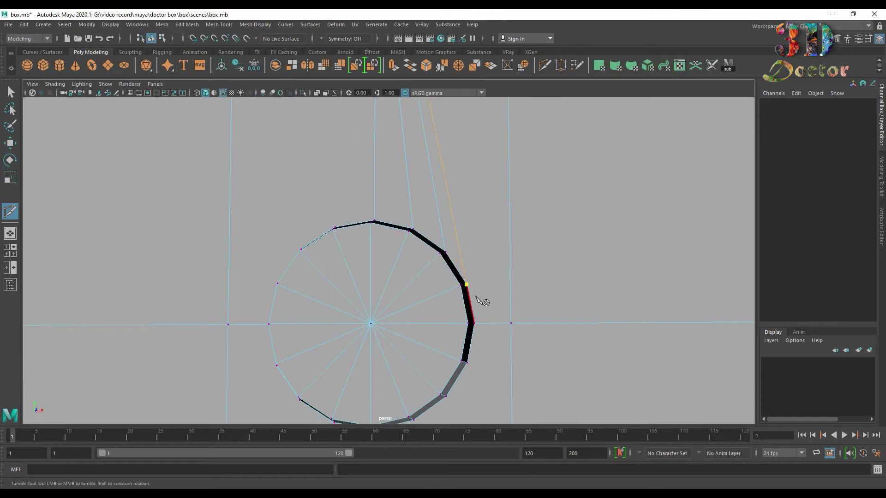
- Cut a diagonal from the large hole's right rim to the right loop's crossing, and connect the first facing vertex pair left of the central edge
{"action": "left_click_drag", "start_coordinate": [466, 237], "coordinate": [494, 283], "text": "alt"}
{"action": "middle_click_drag", "start_coordinate": [494, 283], "coordinate": [461, 192], "text": "alt"}
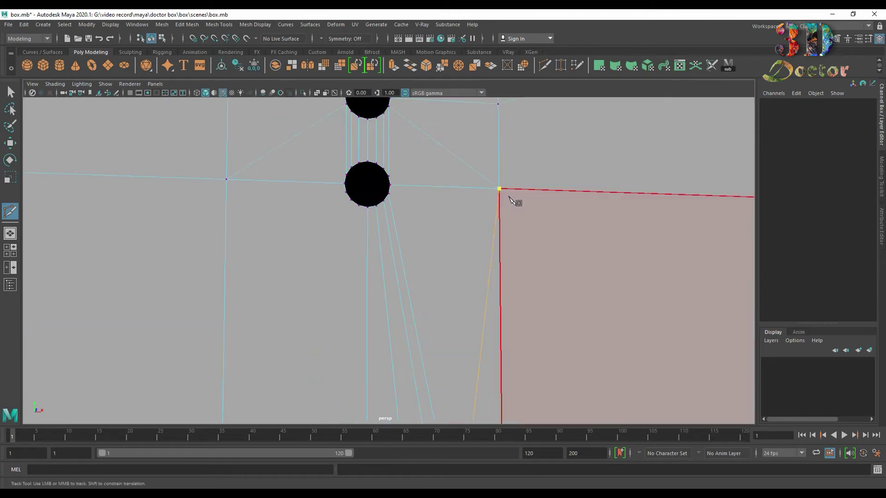
{"action": "scroll", "coordinate": [360, 210], "scroll_direction": "up", "scroll_amount": 5}
{"action": "middle_click_drag", "start_coordinate": [361, 210], "coordinate": [375, 238], "text": "alt"}
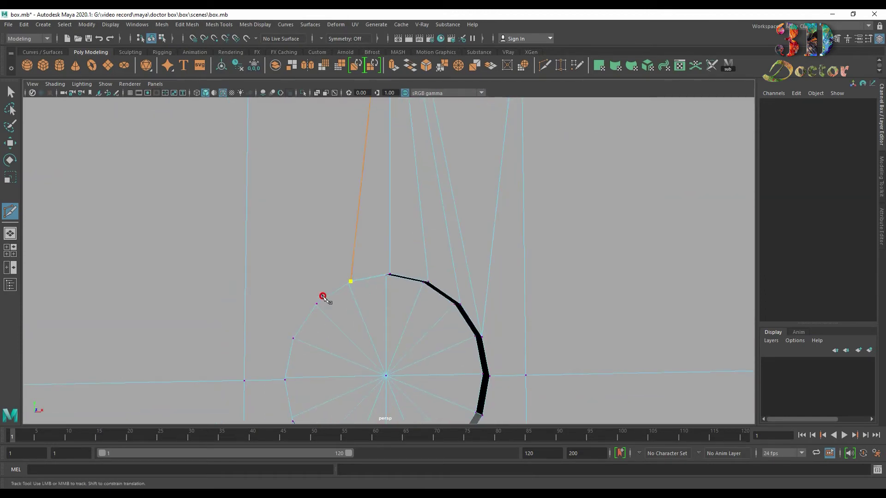
- Connect the remaining facing vertices on the left between the lower small and large holes, and cut a diagonal to the left loop's crossing
{"action": "left_click_drag", "start_coordinate": [316, 306], "coordinate": [314, 291], "text": "alt"}
{"action": "right_click_drag", "start_coordinate": [305, 231], "coordinate": [385, 194], "text": "alt"}
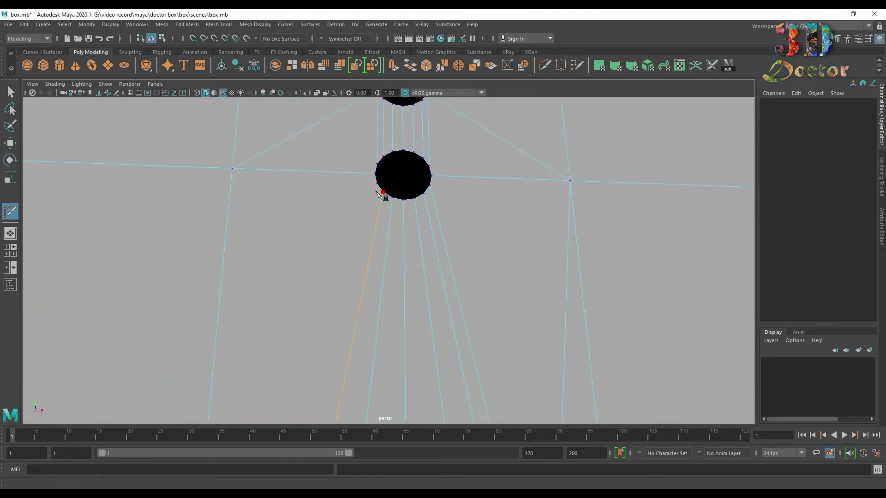
{"action": "scroll", "coordinate": [306, 112], "scroll_direction": "up", "scroll_amount": 8}
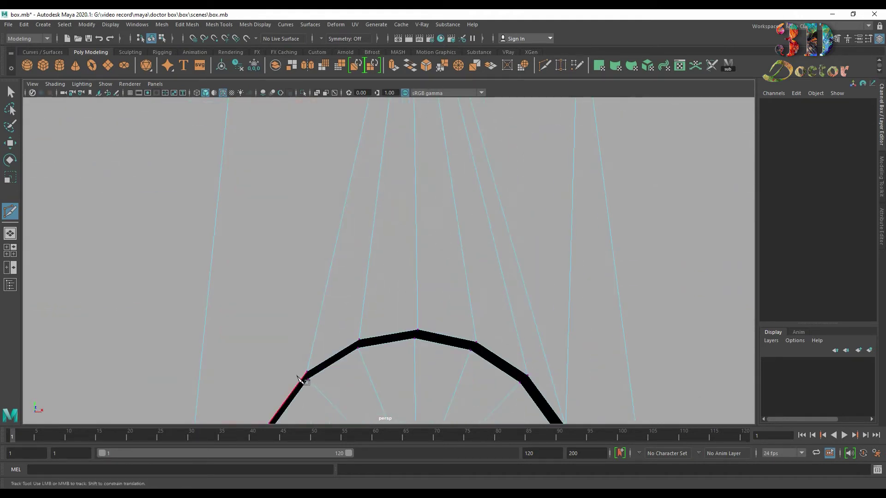
{"action": "scroll", "coordinate": [316, 337], "scroll_direction": "down", "scroll_amount": 6}
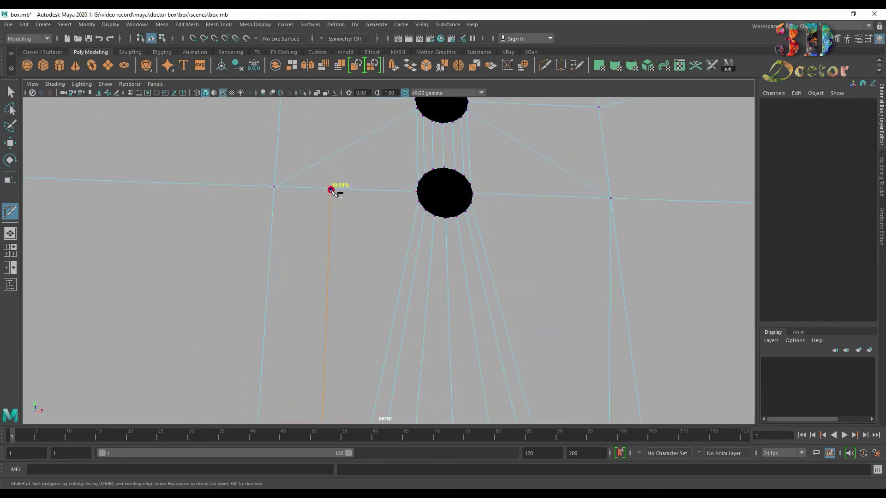
{"action": "scroll", "coordinate": [422, 301], "scroll_direction": "down", "scroll_amount": 4}
- Delete the extra vertex on the large hole's lower rim
{"action": "left_click_drag", "start_coordinate": [421, 301], "coordinate": [374, 298], "text": "alt"}
{"action": "key", "text": "q"}
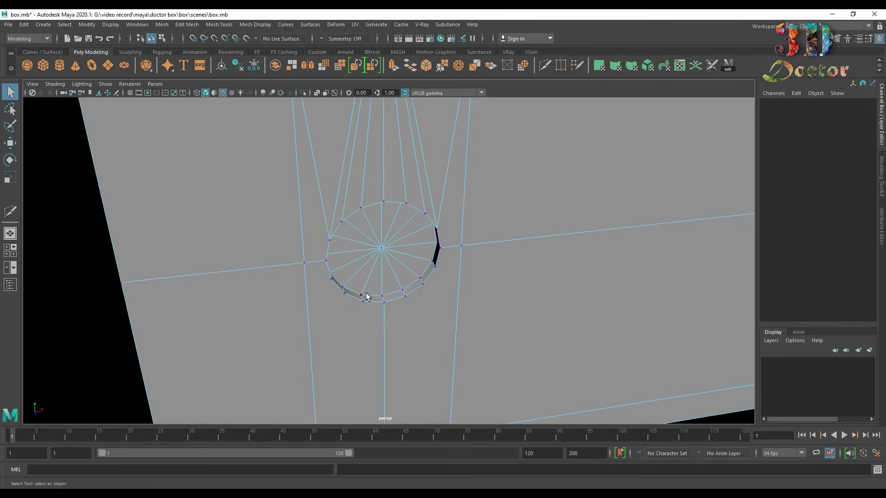
{"action": "left_click", "coordinate": [374, 299]}
{"action": "key", "text": "Delete"}
{"action": "left_click_drag", "start_coordinate": [373, 300], "coordinate": [342, 296], "text": "alt"}
{"action": "right_click_drag", "start_coordinate": [338, 243], "coordinate": [339, 276]}
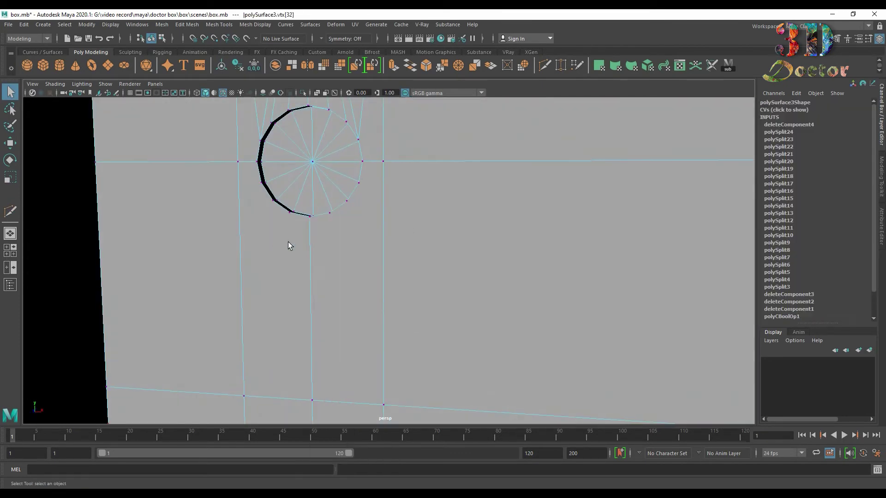
- Cut a vertical edge from the outer lower-right rim vertex of the large hole to the panel's bottom edge
{"action": "key", "text": "y"}
{"action": "left_click_drag", "start_coordinate": [316, 257], "coordinate": [412, 198], "text": "alt"}
{"action": "middle_click_drag", "start_coordinate": [413, 315], "coordinate": [406, 397], "text": "alt"}
{"action": "left_click", "coordinate": [403, 398]}
{"action": "right_click", "coordinate": [403, 398]}
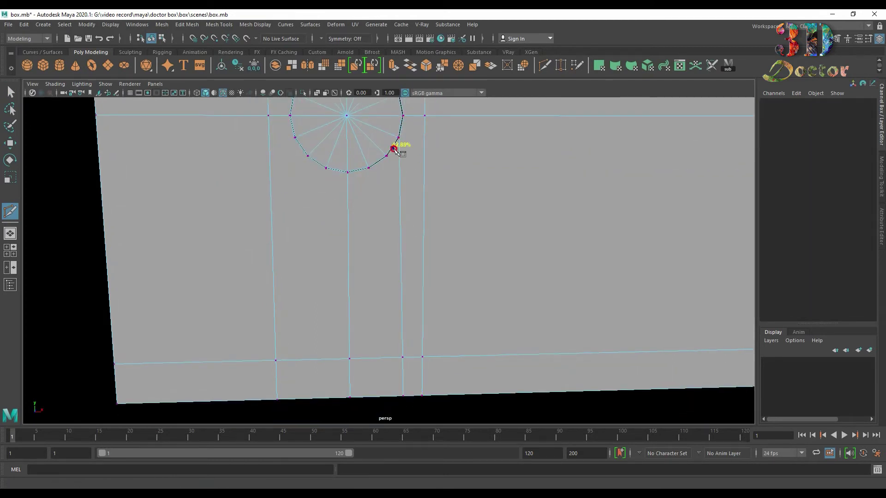
- Cut two more vertical edges from the large hole's lower-right rim to the panel's bottom edge, closer to the central edge
{"action": "left_click_drag", "start_coordinate": [403, 398], "coordinate": [409, 402], "text": "alt"}
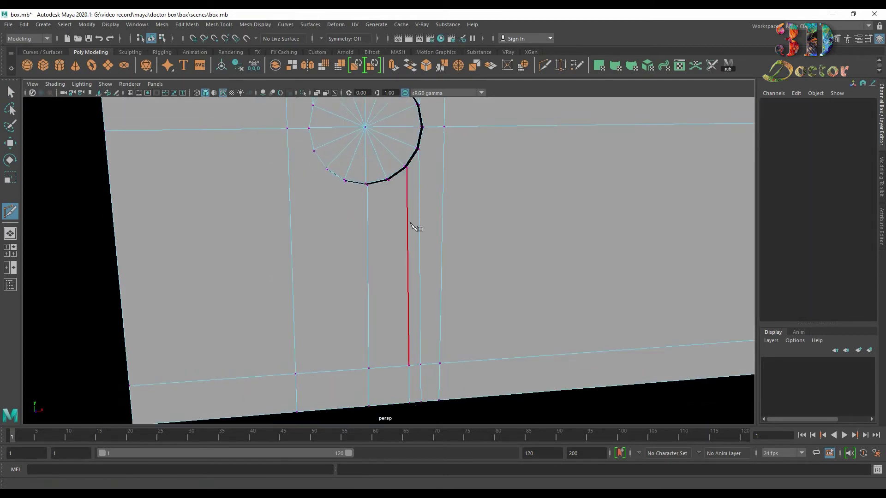
{"action": "left_click", "coordinate": [389, 181]}
{"action": "left_click", "coordinate": [396, 409]}
{"action": "right_click", "coordinate": [396, 409]}
{"action": "left_click_drag", "start_coordinate": [396, 409], "coordinate": [328, 238], "text": "alt"}
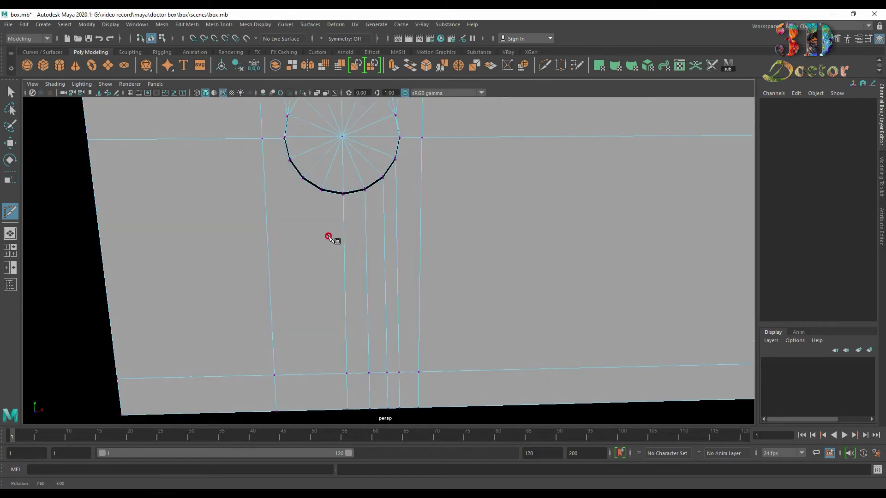
- Cut a horizontal edge from the large hole's lower-left rim to the panel's left edge, and a diagonal to the left loop's lower crossing
{"action": "left_click", "coordinate": [283, 164]}
{"action": "left_click", "coordinate": [88, 166]}
{"action": "right_click", "coordinate": [88, 165]}
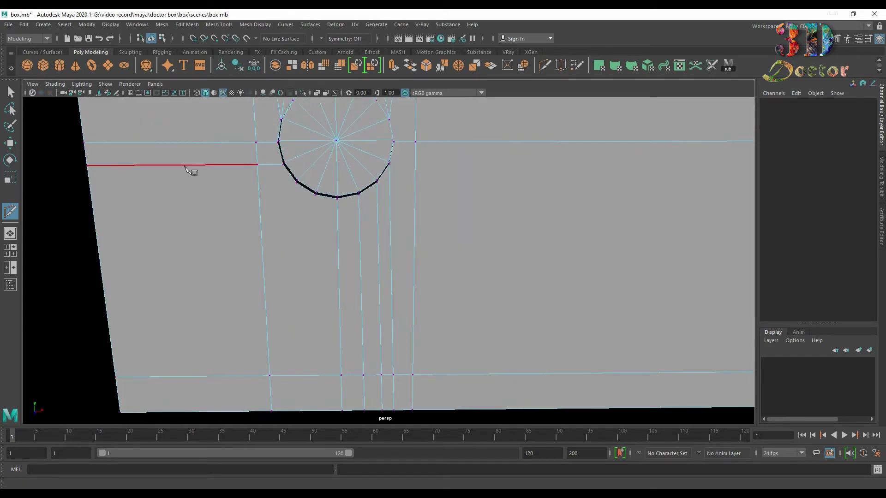
{"action": "left_click", "coordinate": [269, 374]}
{"action": "right_click", "coordinate": [283, 389]}
- Cut a vertical edge from the large hole's lower rim to the bottom, left of center, and a diagonal to the right loop's lower crossing
{"action": "left_click", "coordinate": [300, 180]}
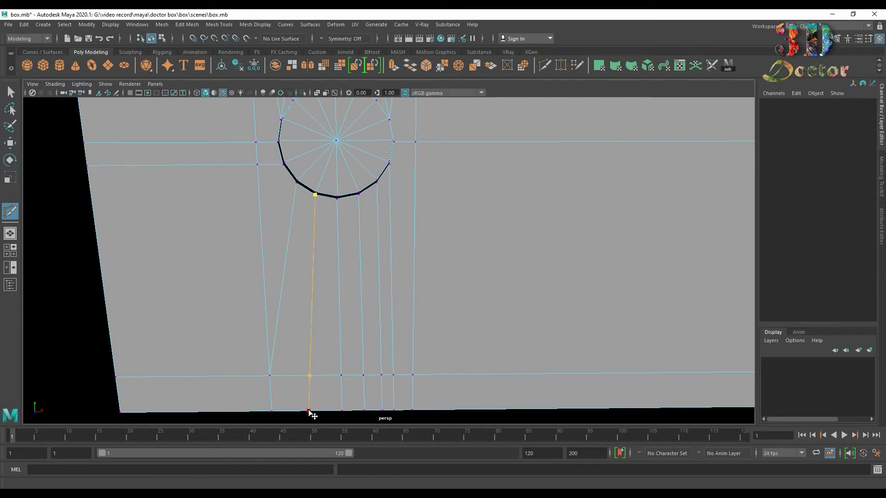
{"action": "right_click", "coordinate": [459, 253]}
{"action": "left_click_drag", "start_coordinate": [459, 253], "coordinate": [467, 251], "text": "alt"}
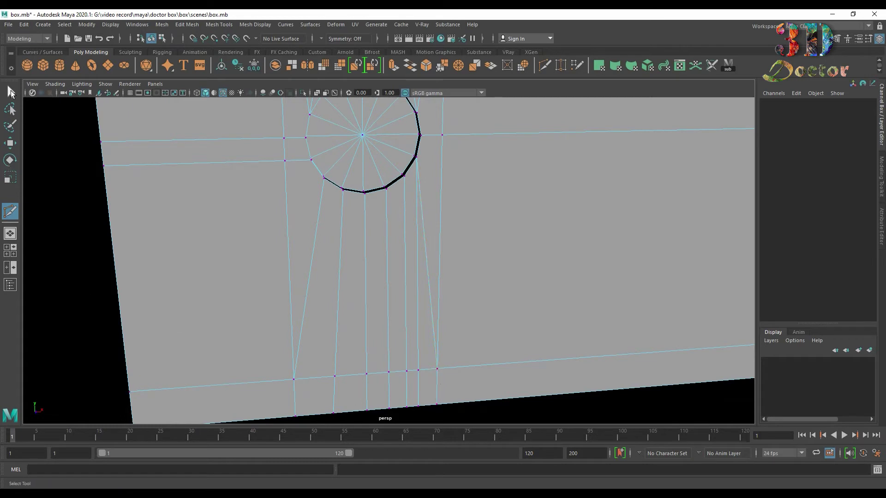
- Delete the outermost vertical edge below the large hole's right side, including its short segment at the panel's bottom
{"action": "left_click", "coordinate": [10, 93]}
{"action": "right_click_drag", "start_coordinate": [417, 300], "coordinate": [420, 268]}
{"action": "left_click", "coordinate": [419, 268]}
{"action": "left_click", "coordinate": [417, 398], "text": "shift"}
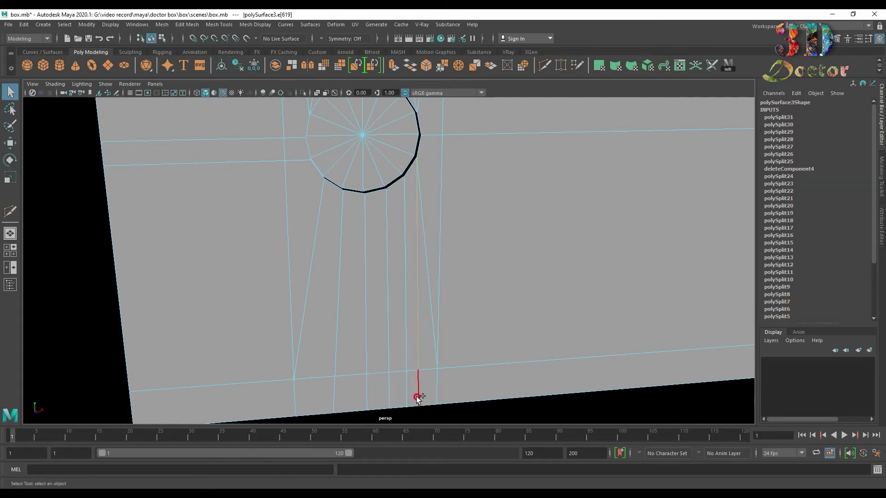
{"action": "key", "text": "Delete"}
- Return the box to object mode and delete its construction history
{"action": "left_click_drag", "start_coordinate": [499, 259], "coordinate": [490, 251], "text": "alt"}
{"action": "scroll", "coordinate": [490, 252], "scroll_direction": "down", "scroll_amount": 1}
{"action": "middle_click_drag", "start_coordinate": [504, 247], "coordinate": [496, 269], "text": "alt"}
{"action": "scroll", "coordinate": [496, 270], "scroll_direction": "down", "scroll_amount": 3}
{"action": "right_click_drag", "start_coordinate": [454, 228], "coordinate": [485, 206]}
{"action": "left_click", "coordinate": [24, 24]}
{"action": "left_click", "coordinate": [203, 133]}
- Select the small cylinder beside the box and return it to the upper small hole
{"action": "scroll", "coordinate": [531, 222], "scroll_direction": "down", "scroll_amount": 3}
{"action": "left_click", "coordinate": [556, 217]}
{"action": "scroll", "coordinate": [387, 239], "scroll_direction": "up", "scroll_amount": 5}
{"action": "left_click_drag", "start_coordinate": [386, 239], "coordinate": [412, 232], "text": "alt"}
{"action": "left_click", "coordinate": [193, 248]}
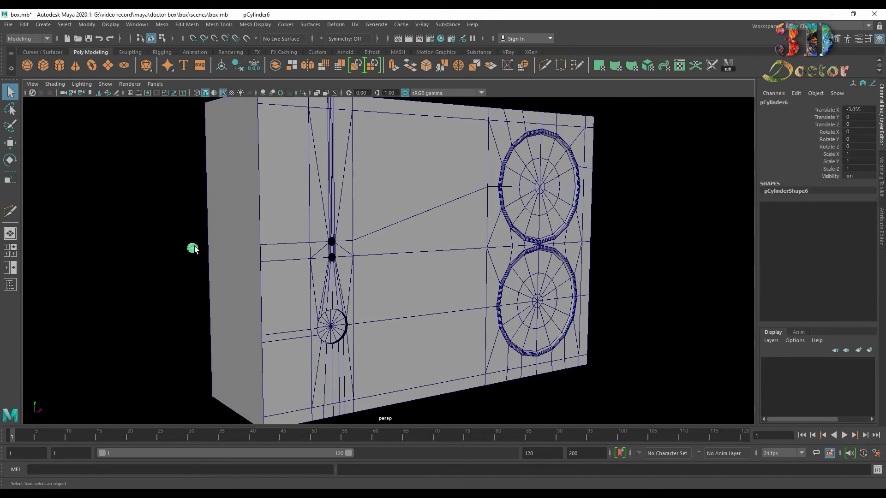
{"action": "left_click", "coordinate": [692, 173]}
{"action": "scroll", "coordinate": [314, 282], "scroll_direction": "up", "scroll_amount": 10}
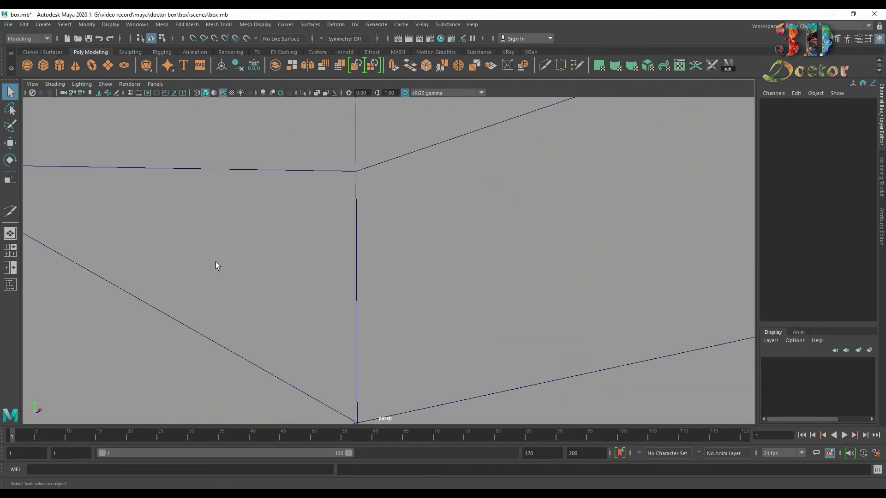
{"action": "scroll", "coordinate": [216, 262], "scroll_direction": "down", "scroll_amount": 8}
- Select all front cap faces of the small cylinder in the upper hole and frame them in shaded display
{"action": "left_click", "coordinate": [466, 286]}
{"action": "right_click_drag", "start_coordinate": [472, 243], "coordinate": [472, 272]}
{"action": "double_click", "coordinate": [471, 272]}
{"action": "left_click_drag", "start_coordinate": [472, 273], "coordinate": [437, 294], "text": "alt"}
{"action": "middle_click_drag", "start_coordinate": [437, 295], "coordinate": [532, 265], "text": "alt"}
{"action": "scroll", "coordinate": [507, 263], "scroll_direction": "down", "scroll_amount": 8}
{"action": "left_click_drag", "start_coordinate": [475, 259], "coordinate": [473, 277], "text": "alt"}
{"action": "mouse_move", "coordinate": [471, 204]}
{"action": "left_mouse_down"}
{"action": "mouse_move", "coordinate": [571, 393]}
{"action": "mouse_move", "coordinate": [609, 281]}
{"action": "mouse_move", "coordinate": [626, 277]}
{"action": "mouse_move", "coordinate": [408, 259]}
{"action": "mouse_move", "coordinate": [433, 265]}
{"action": "left_mouse_up"}
{"action": "key", "text": "4"}
{"action": "key", "text": "5"}
{"action": "key", "text": "f"}
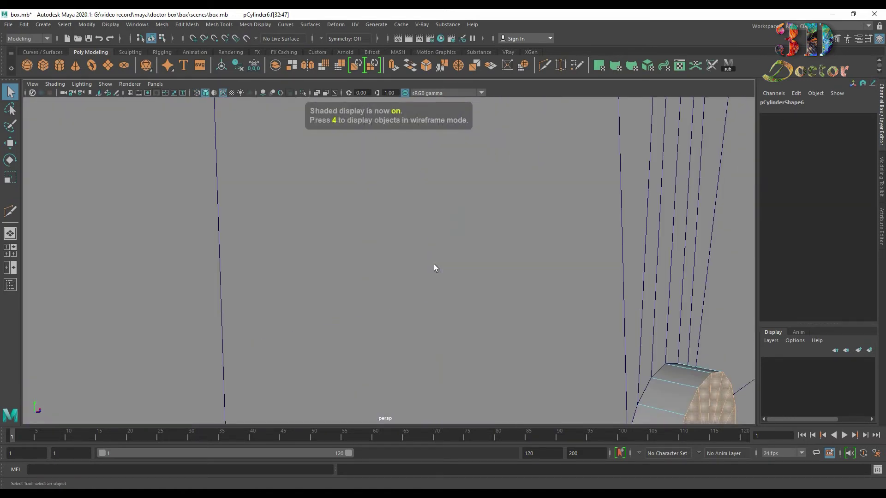
- Extrude the cylinder's front cap twice, shrinking it each time, and raise the second extrusion by about 0.008
{"action": "left_click", "coordinate": [391, 68]}
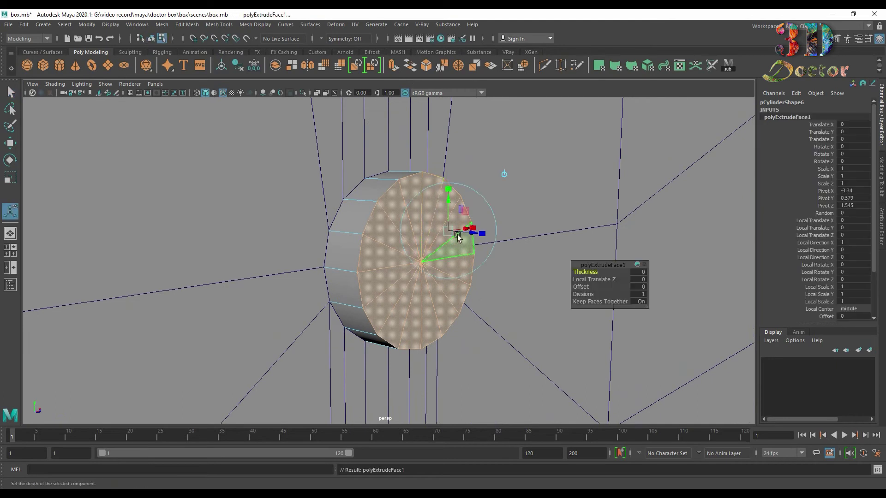
{"action": "left_click_drag", "start_coordinate": [447, 231], "coordinate": [338, 146]}
{"action": "key", "text": "ctrl+e"}
{"action": "middle_click_drag", "start_coordinate": [338, 146], "coordinate": [389, 201], "text": "alt"}
{"action": "right_click_drag", "start_coordinate": [389, 200], "coordinate": [358, 227], "text": "alt"}
{"action": "left_click_drag", "start_coordinate": [358, 228], "coordinate": [489, 221], "text": "alt"}
{"action": "middle_click_drag", "start_coordinate": [489, 221], "coordinate": [442, 211], "text": "alt"}
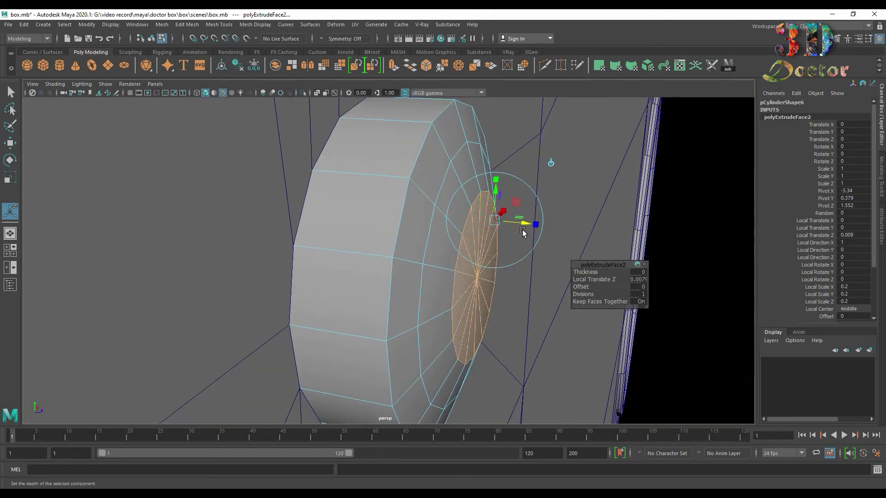
- Extrude the front cap a third time, shrink it to a small center circle, and raise it by about 0.004
{"action": "key", "text": "ctrl+e"}
{"action": "left_click_drag", "start_coordinate": [487, 238], "coordinate": [443, 274]}
{"action": "left_click_drag", "start_coordinate": [514, 244], "coordinate": [524, 247]}
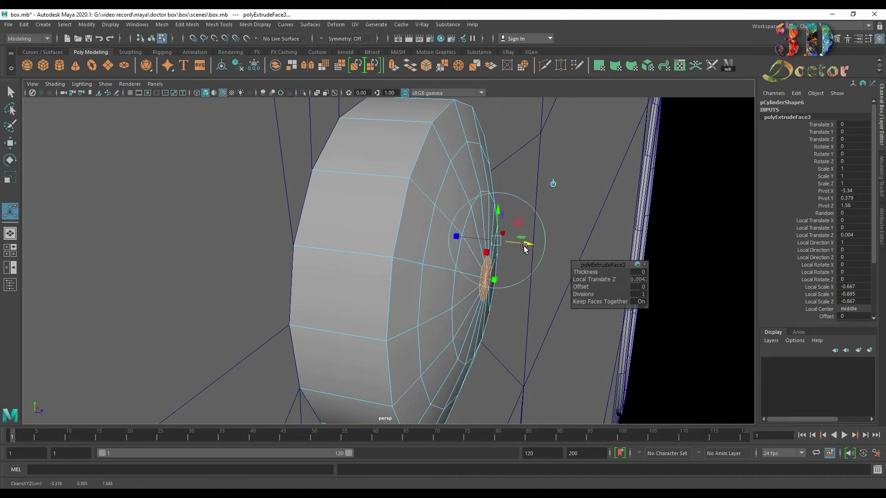
- Delete alternate radial edges inside the small center circle of the cylinder's front cap
{"action": "left_click_drag", "start_coordinate": [439, 282], "coordinate": [424, 275], "text": "alt"}
{"action": "middle_click_drag", "start_coordinate": [423, 275], "coordinate": [526, 181], "text": "alt"}
{"action": "left_click_drag", "start_coordinate": [527, 182], "coordinate": [490, 190], "text": "alt"}
{"action": "scroll", "coordinate": [476, 195], "scroll_direction": "down", "scroll_amount": 5}
{"action": "right_click_drag", "start_coordinate": [426, 219], "coordinate": [428, 181]}
{"action": "left_click", "coordinate": [427, 184]}
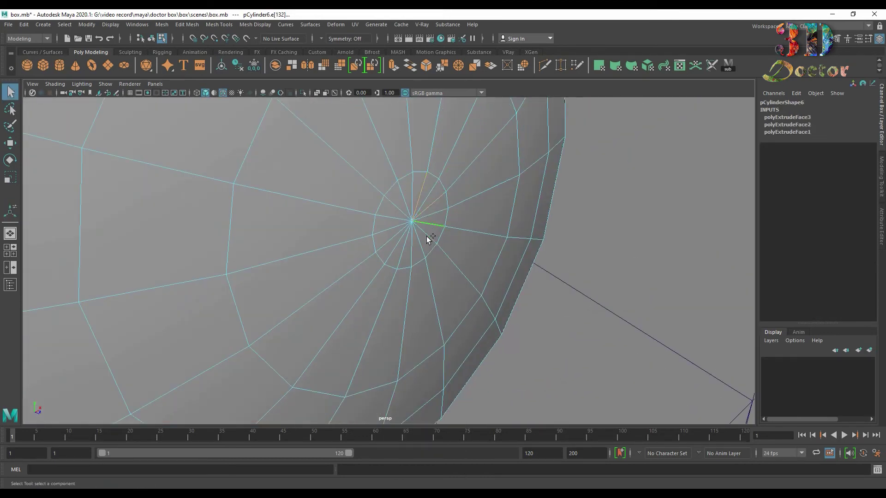
{"action": "left_click", "coordinate": [399, 190], "text": "shift"}
{"action": "key", "text": "Delete"}
{"action": "scroll", "coordinate": [399, 190], "scroll_direction": "down", "scroll_amount": 8}
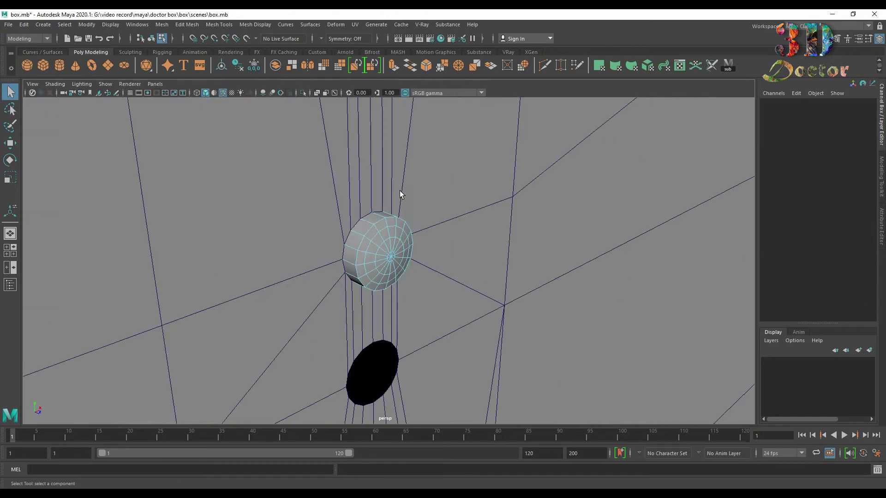
- Select the back cap faces of the small cylinder in wireframe view and delete them
{"action": "right_click_drag", "start_coordinate": [377, 231], "coordinate": [379, 259]}
{"action": "double_click", "coordinate": [372, 239]}
{"action": "scroll", "coordinate": [401, 260], "scroll_direction": "down", "scroll_amount": 2}
{"action": "key", "text": "4"}
{"action": "left_click_drag", "start_coordinate": [402, 262], "coordinate": [580, 169], "text": "alt"}
{"action": "key", "text": "ctrl+z"}
{"action": "left_click_drag", "start_coordinate": [622, 241], "coordinate": [623, 242], "text": "ctrl"}
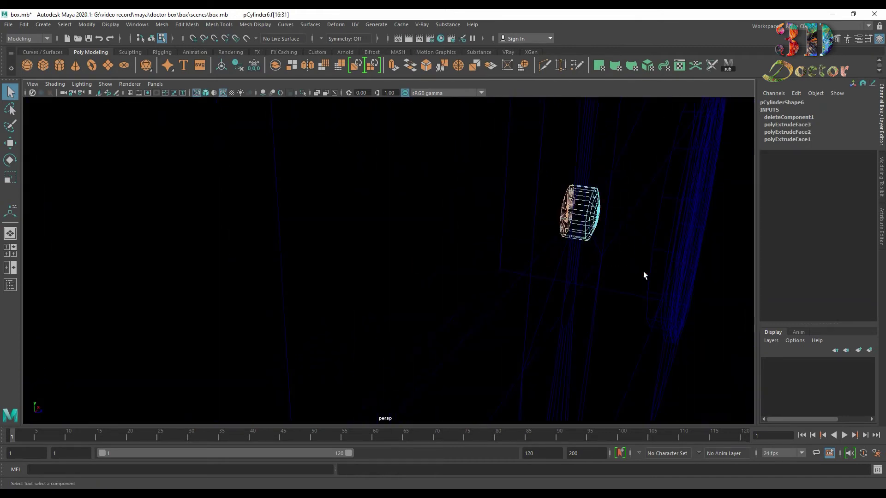
{"action": "left_click", "coordinate": [645, 275]}
{"action": "key", "text": "5"}
- Return the cylinder to object mode, delete its history, and move it out of the hole in front of the panel
{"action": "mouse_move", "coordinate": [644, 275]}
{"action": "left_mouse_down", "text": "alt"}
{"action": "mouse_move", "coordinate": [592, 244]}
{"action": "mouse_move", "coordinate": [421, 248]}
{"action": "left_mouse_up", "text": "alt"}
{"action": "right_click_drag", "start_coordinate": [443, 249], "coordinate": [541, 217]}
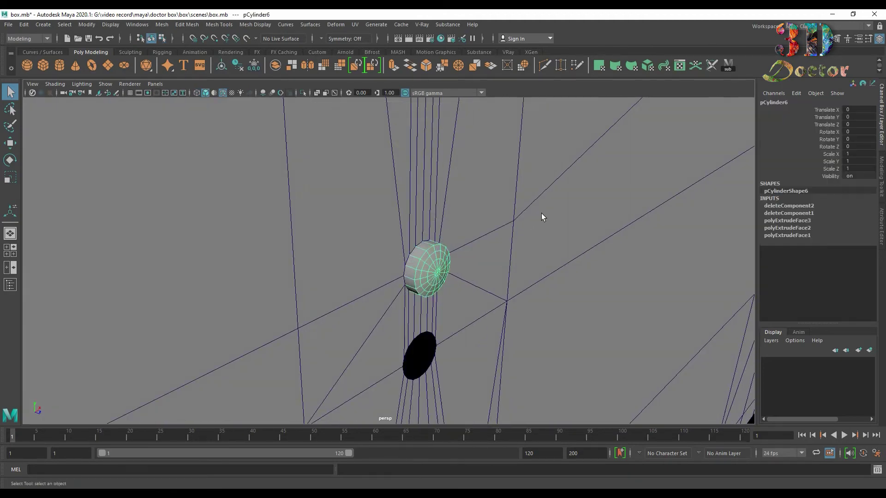
{"action": "left_click", "coordinate": [24, 24]}
{"action": "mouse_move", "coordinate": [116, 137]}
{"action": "left_click", "coordinate": [194, 138]}
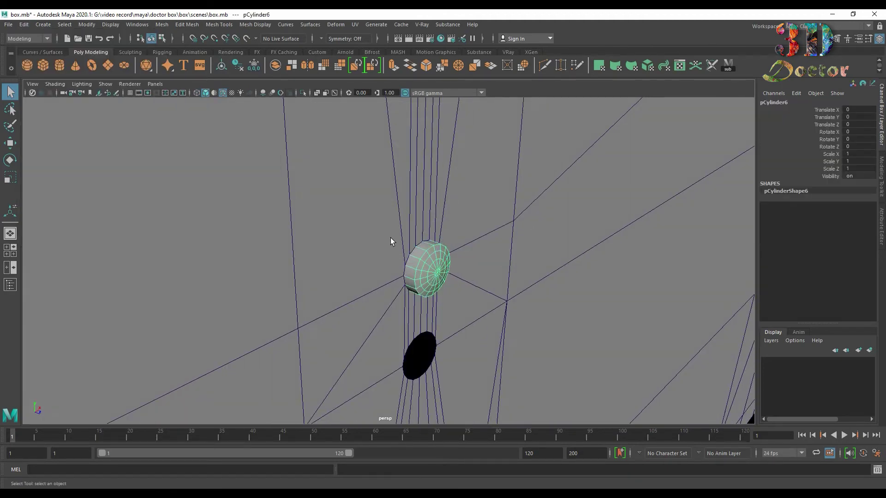
{"action": "key", "text": "w"}
{"action": "left_click_drag", "start_coordinate": [431, 254], "coordinate": [528, 291]}
- Preview the box smoothed and examine the surface around the two small holes
{"action": "left_click", "coordinate": [394, 245]}
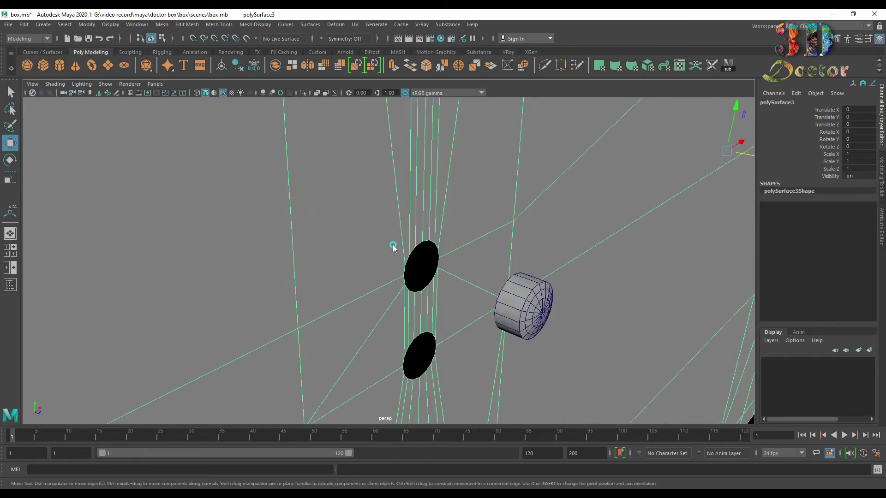
{"action": "right_click_drag", "start_coordinate": [374, 238], "coordinate": [333, 238]}
{"action": "key", "text": "3"}
{"action": "middle_click_drag", "start_coordinate": [451, 299], "coordinate": [457, 272], "text": "alt"}
{"action": "scroll", "coordinate": [454, 229], "scroll_direction": "up", "scroll_amount": 5}
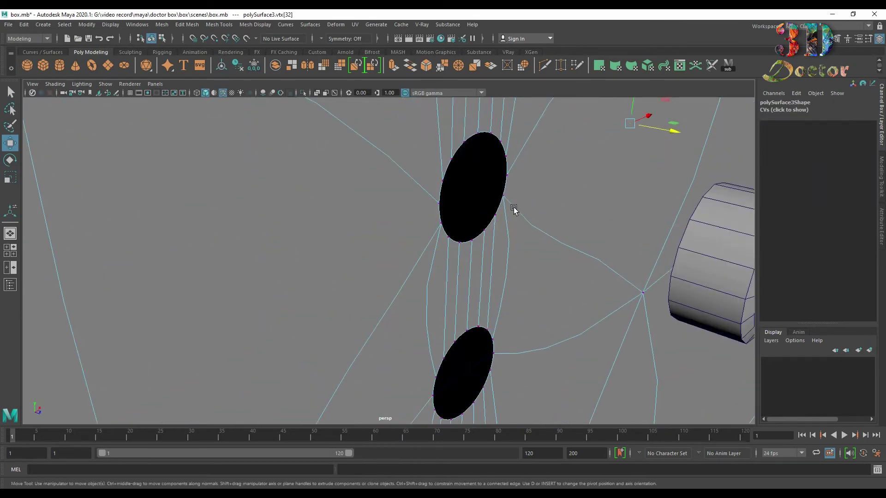
{"action": "left_click_drag", "start_coordinate": [515, 209], "coordinate": [354, 249], "text": "alt"}
{"action": "middle_click_drag", "start_coordinate": [354, 249], "coordinate": [420, 217], "text": "alt"}
{"action": "key", "text": "1"}
- Select the border edge loops of the two small knob holes on the front panel
{"action": "key", "text": "F2"}
{"action": "double_click", "coordinate": [260, 146]}
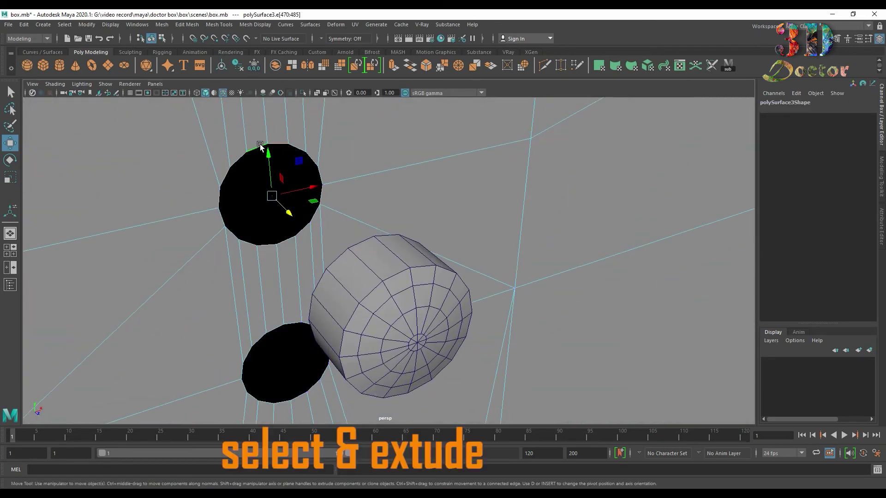
{"action": "double_click", "coordinate": [284, 400], "text": "shift"}
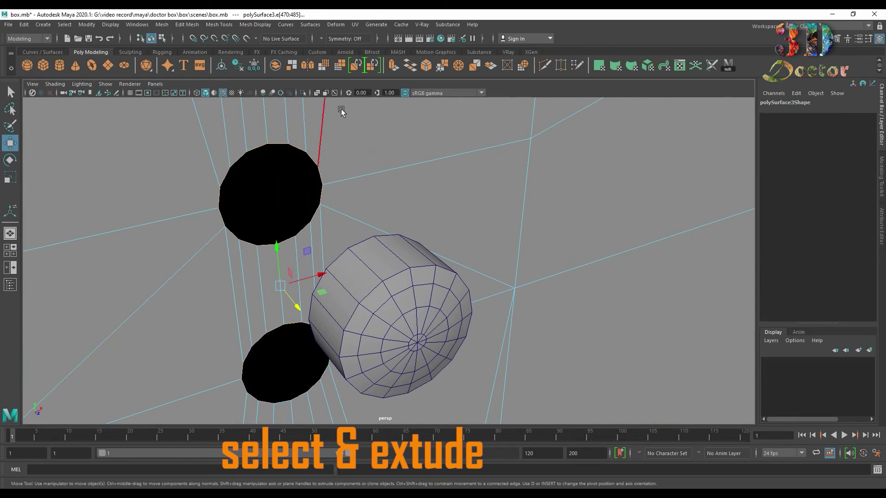
{"action": "left_click", "coordinate": [396, 67]}
{"action": "left_click_drag", "start_coordinate": [301, 171], "coordinate": [330, 202], "text": "alt"}
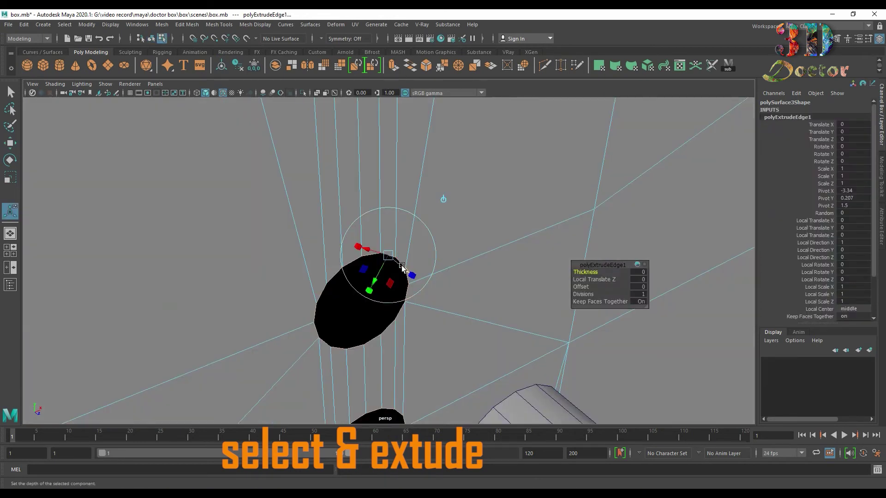
{"action": "left_click_drag", "start_coordinate": [400, 264], "coordinate": [396, 267]}
{"action": "left_click", "coordinate": [373, 341]}
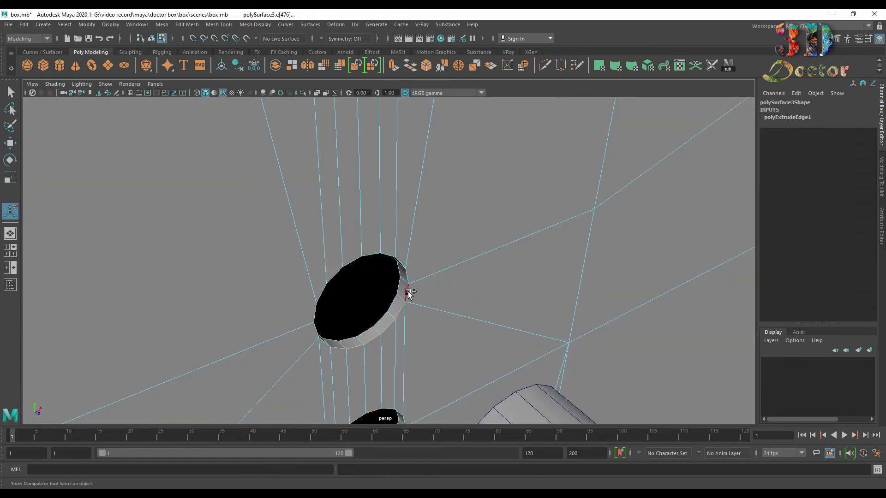
{"action": "middle_click_drag", "start_coordinate": [420, 352], "coordinate": [328, 327], "text": "alt"}
{"action": "key", "text": "ctrl+z"}
{"action": "key", "text": "ctrl+z"}
- Extrude the border edges of both small holes inward to form short inner walls
{"action": "left_click", "coordinate": [321, 333]}
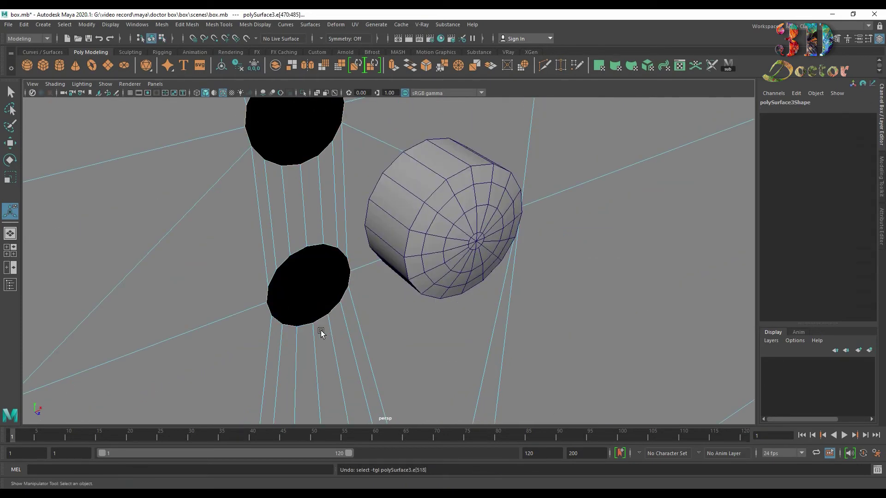
{"action": "left_click_drag", "start_coordinate": [291, 165], "coordinate": [390, 113], "text": "alt"}
{"action": "left_click", "coordinate": [394, 65]}
{"action": "left_click_drag", "start_coordinate": [342, 181], "coordinate": [337, 178]}
- Bevel the front rim edges of both small holes with a fraction of 0.5 and 3 segments
{"action": "left_click", "coordinate": [330, 247]}
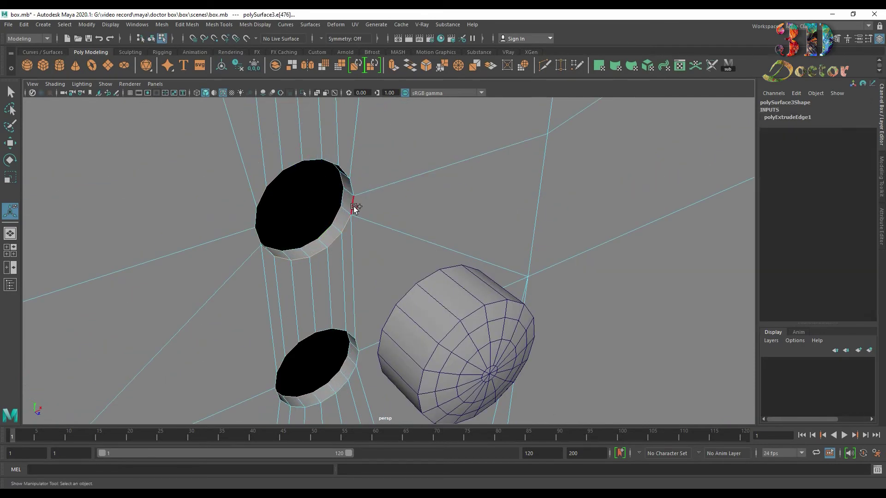
{"action": "left_click", "coordinate": [344, 384], "text": "shift"}
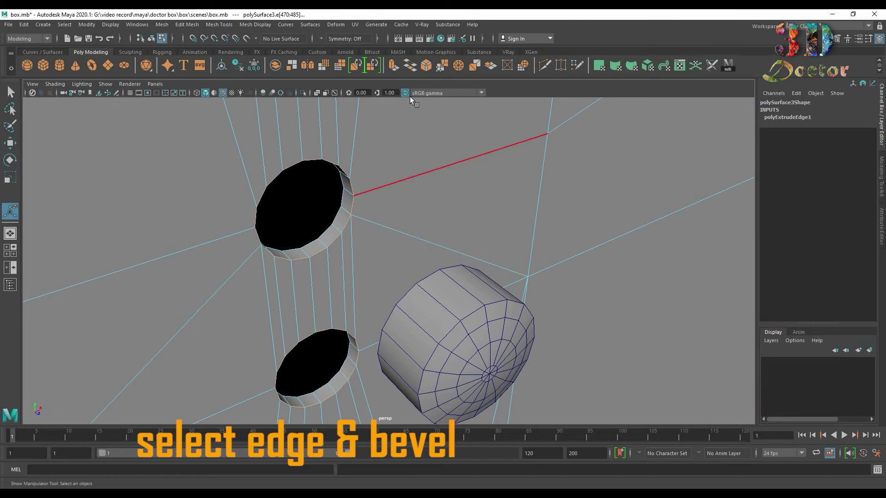
{"action": "left_click", "coordinate": [426, 65]}
{"action": "left_click_drag", "start_coordinate": [586, 280], "coordinate": [599, 280]}
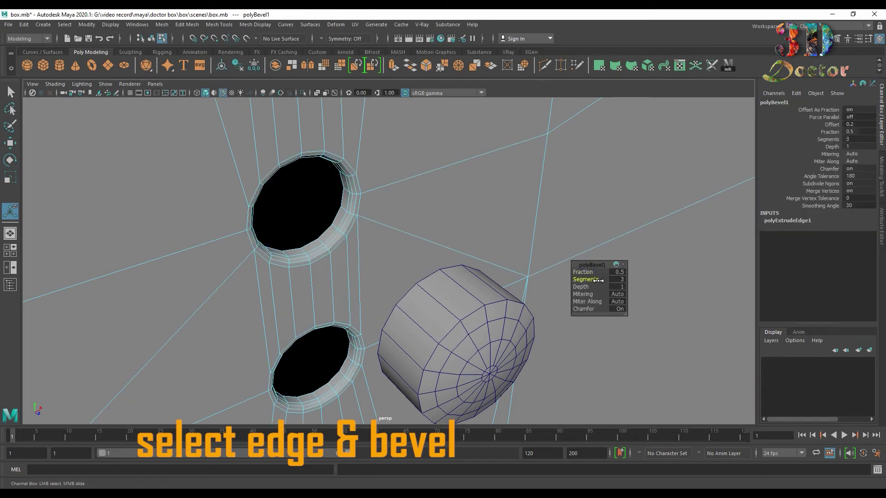
- Return the front panel mesh to object mode and delete its history
{"action": "right_click_drag", "start_coordinate": [323, 268], "coordinate": [392, 268]}
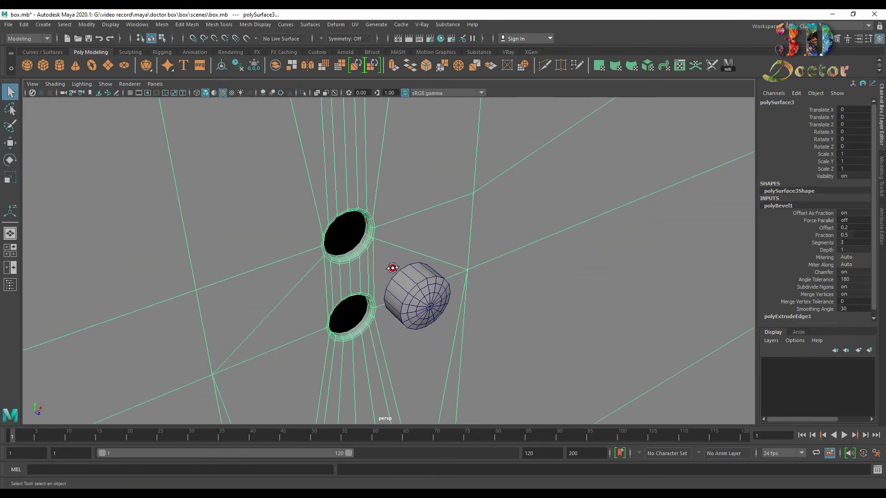
{"action": "left_click_drag", "start_coordinate": [393, 267], "coordinate": [577, 194], "text": "alt"}
{"action": "middle_click_drag", "start_coordinate": [514, 161], "coordinate": [386, 204], "text": "alt"}
{"action": "left_click", "coordinate": [24, 23]}
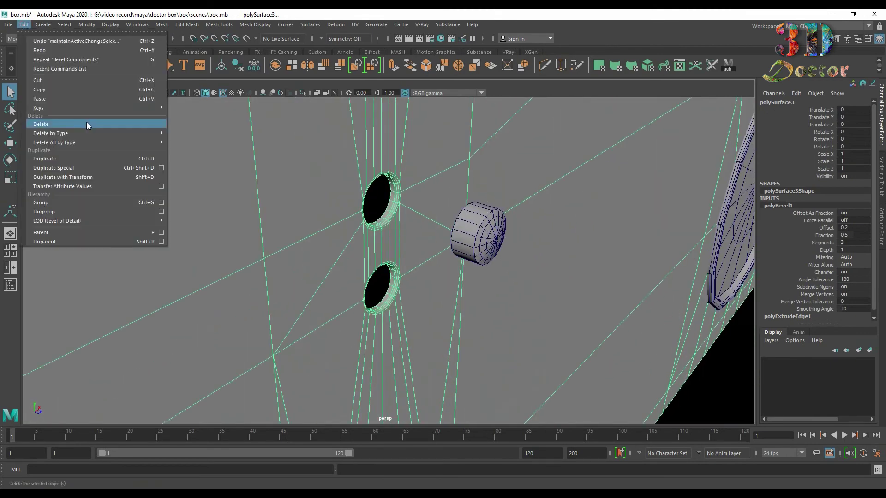
{"action": "mouse_move", "coordinate": [102, 133]}
{"action": "left_click", "coordinate": [213, 134]}
- Move the small knob cylinder back into its hole and place a duplicate in the other small hole
{"action": "left_click", "coordinate": [470, 220]}
{"action": "key", "text": "w"}
{"action": "left_click_drag", "start_coordinate": [499, 243], "coordinate": [345, 261]}
{"action": "key", "text": "ctrl+d"}
{"action": "left_click_drag", "start_coordinate": [296, 148], "coordinate": [397, 303]}
- Extrude the border edges of the larger hole below inward, with a Local Translate Z of -0.17
{"action": "left_click", "coordinate": [397, 303]}
{"action": "right_click_drag", "start_coordinate": [408, 244], "coordinate": [422, 179]}
{"action": "double_click", "coordinate": [392, 278]}
{"action": "key", "text": "ctrl+e"}
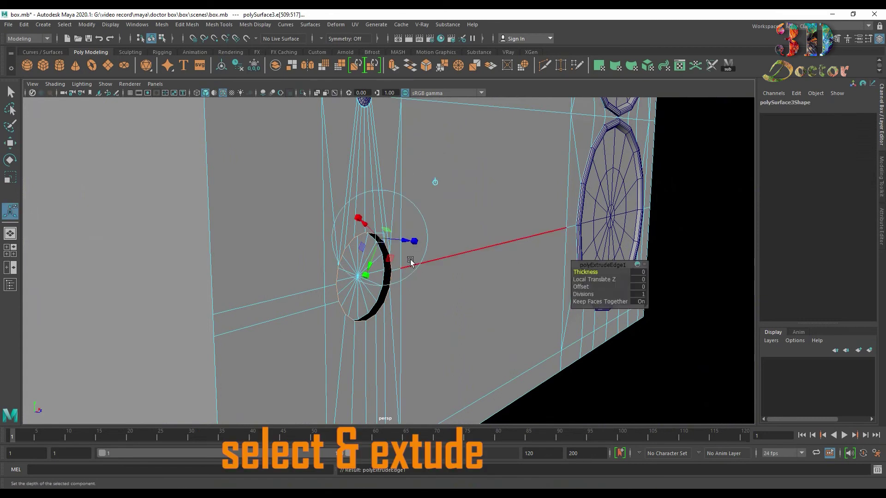
{"action": "left_click_drag", "start_coordinate": [406, 241], "coordinate": [387, 238]}
{"action": "scroll", "coordinate": [396, 289], "scroll_direction": "up", "scroll_amount": 3}
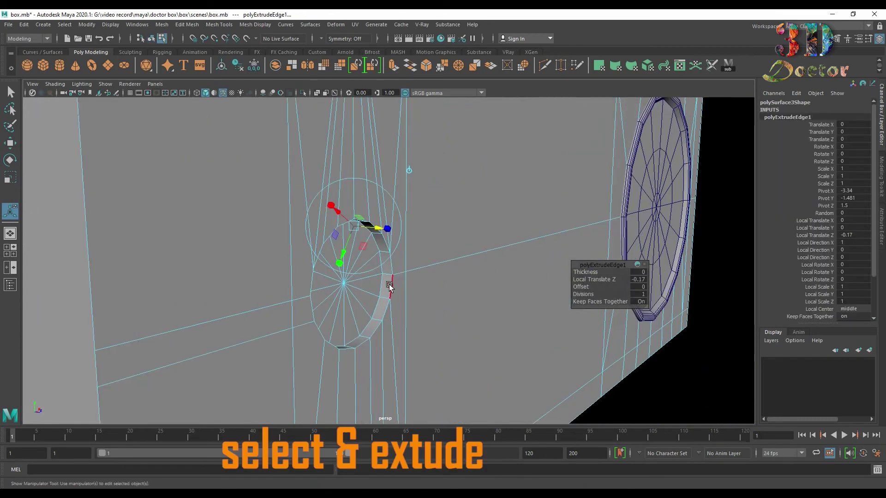
- Bevel the front rim edge loop of the larger hole with a fraction of 0.5 and 4 segments
{"action": "left_click", "coordinate": [393, 275]}
{"action": "double_click", "coordinate": [386, 243]}
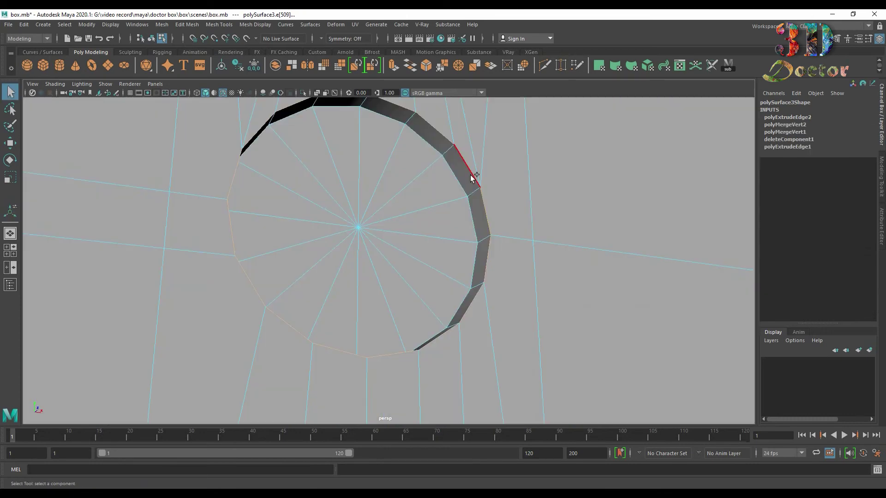
{"action": "left_click_drag", "start_coordinate": [472, 174], "coordinate": [450, 199], "text": "alt"}
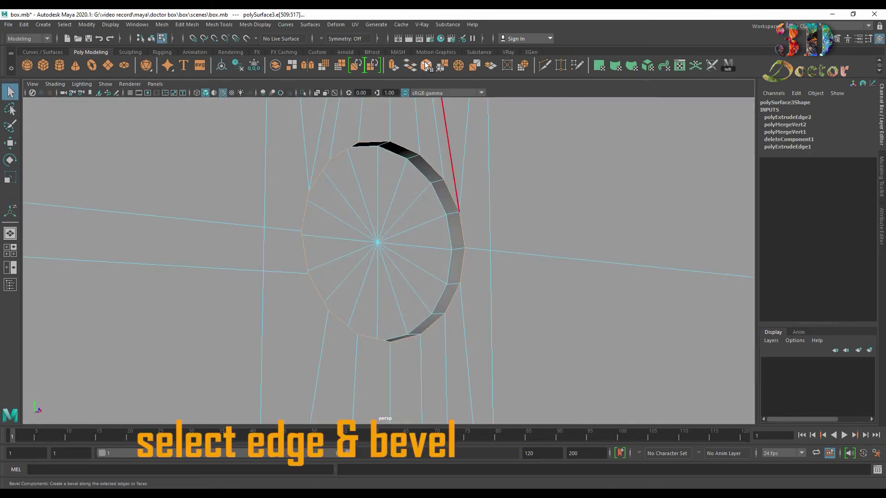
{"action": "key", "text": "ctrl+b"}
{"action": "left_click_drag", "start_coordinate": [588, 279], "coordinate": [600, 283]}
- Return the front panel mesh to object mode and delete its history after beveling the larger hole
{"action": "right_click_drag", "start_coordinate": [417, 235], "coordinate": [522, 178]}
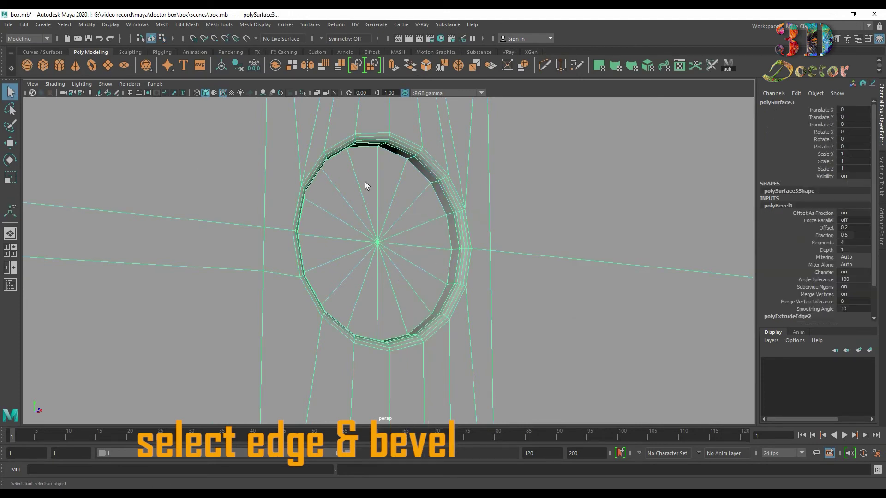
{"action": "left_click", "coordinate": [24, 24]}
{"action": "mouse_move", "coordinate": [69, 133]}
{"action": "left_click", "coordinate": [194, 133]}
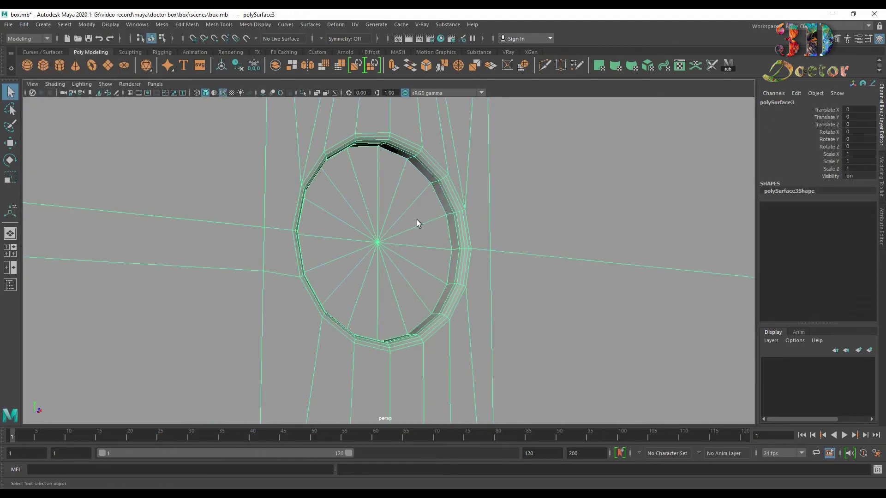
- Separate the front panel mesh into individual objects and select the round disc inside the larger hole
{"action": "scroll", "coordinate": [394, 209], "scroll_direction": "down", "scroll_amount": 5}
{"action": "left_click", "coordinate": [100, 231]}
{"action": "left_click", "coordinate": [453, 220]}
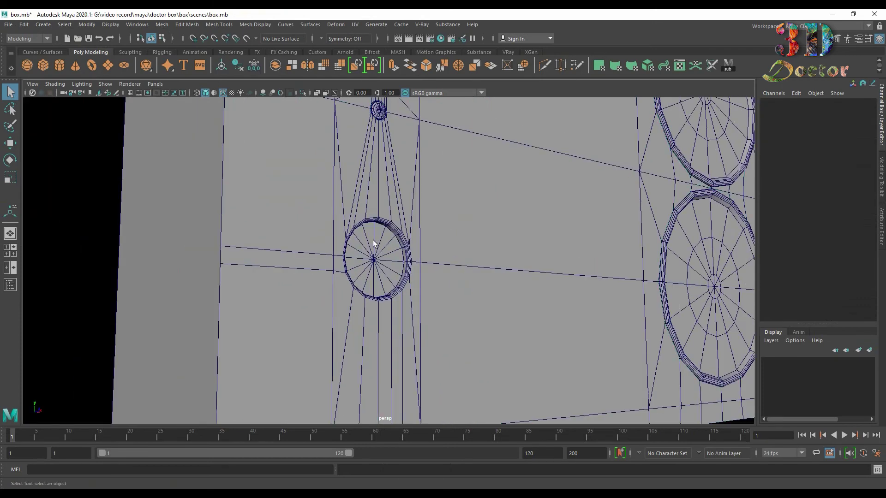
{"action": "left_click", "coordinate": [162, 24]}
{"action": "left_click", "coordinate": [189, 66]}
{"action": "left_click", "coordinate": [107, 225]}
{"action": "left_click", "coordinate": [394, 262]}
{"action": "left_click_drag", "start_coordinate": [393, 262], "coordinate": [387, 291], "text": "alt"}
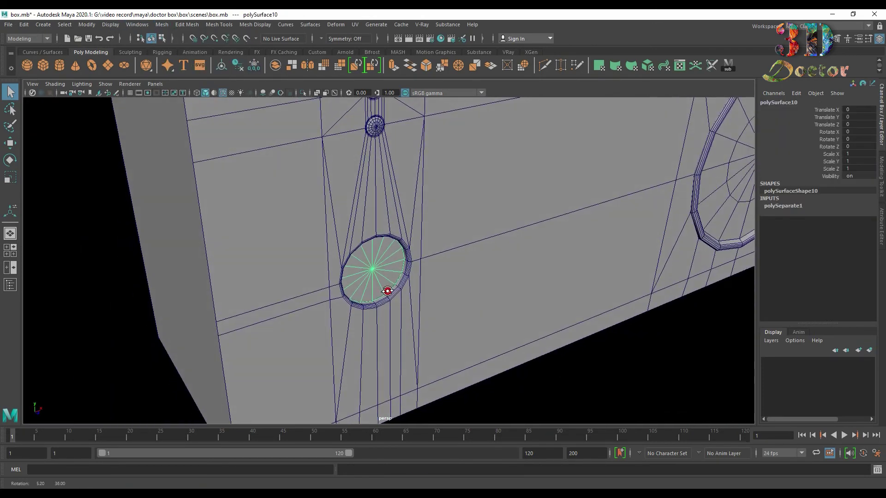
- Center the disc's pivot and move it forward out of the hole to a Translate Z of 0.111
{"action": "scroll", "coordinate": [387, 291], "scroll_direction": "up", "scroll_amount": 5}
{"action": "key", "text": "w"}
{"action": "left_click", "coordinate": [87, 25]}
{"action": "left_click", "coordinate": [119, 91]}
{"action": "left_click_drag", "start_coordinate": [368, 299], "coordinate": [384, 315]}
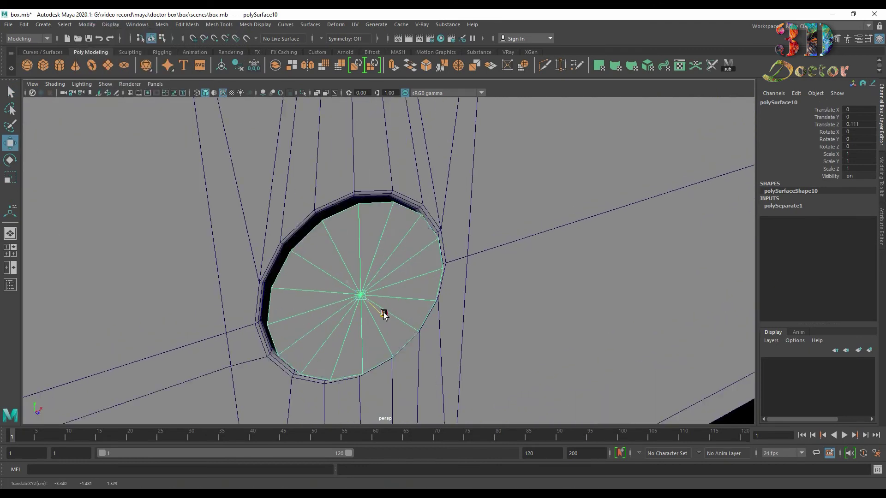
- Extrude all of the disc's faces to give it thickness
{"action": "key", "text": "ctrl+F11"}
{"action": "key", "text": "ctrl+e"}
{"action": "left_click_drag", "start_coordinate": [400, 253], "coordinate": [548, 433]}
- Check the disc in wireframe view and delete its back cap faces
{"action": "left_click_drag", "start_coordinate": [564, 334], "coordinate": [540, 263], "text": "alt"}
{"action": "key", "text": "4"}
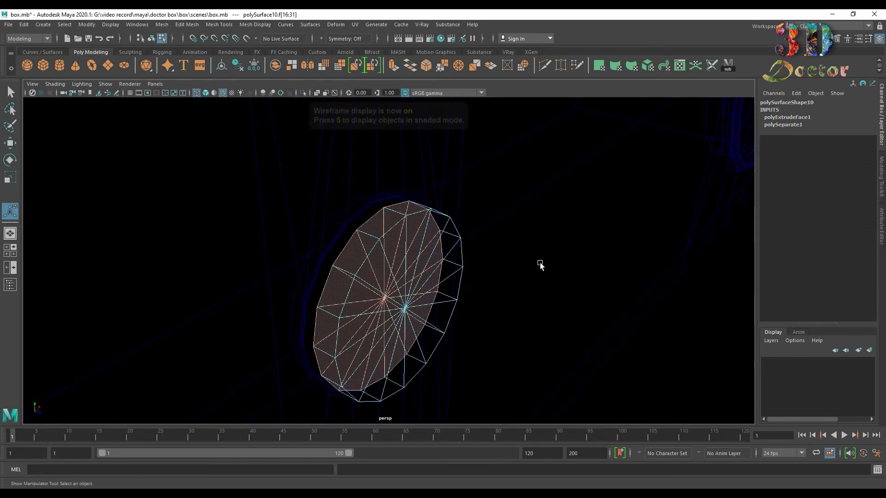
{"action": "left_click", "coordinate": [539, 264]}
{"action": "key", "text": "5"}
- Extrude the disc's front cap faces and scale them down into a small circle around the center
{"action": "right_click_drag", "start_coordinate": [390, 255], "coordinate": [402, 271]}
{"action": "left_click", "coordinate": [390, 227]}
{"action": "right_click", "coordinate": [397, 246]}
{"action": "mouse_move", "coordinate": [399, 284]}
{"action": "left_mouse_down", "text": "alt"}
{"action": "mouse_move", "coordinate": [352, 275]}
{"action": "mouse_move", "coordinate": [352, 300]}
{"action": "mouse_move", "coordinate": [475, 257]}
{"action": "mouse_move", "coordinate": [376, 278]}
{"action": "left_mouse_up", "text": "alt"}
{"action": "double_click", "coordinate": [352, 300]}
{"action": "key", "text": "4"}
{"action": "key", "text": "5"}
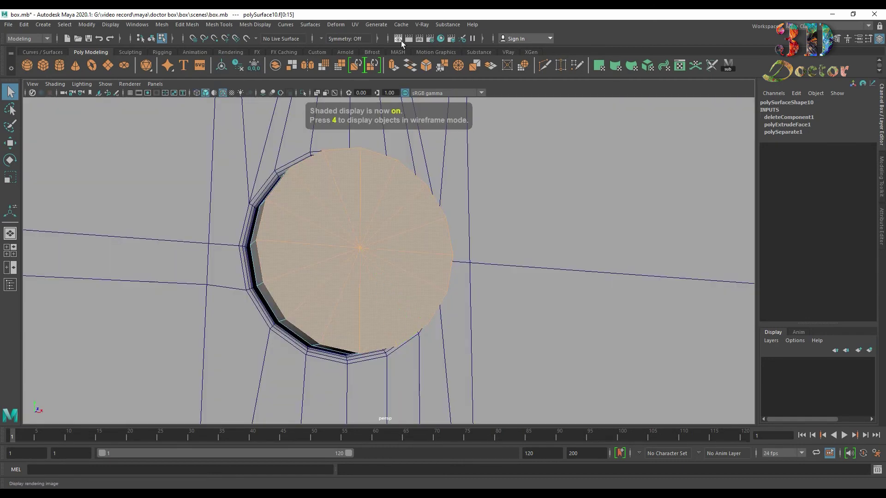
{"action": "left_click", "coordinate": [394, 65]}
{"action": "left_click_drag", "start_coordinate": [391, 201], "coordinate": [342, 229]}
{"action": "scroll", "coordinate": [329, 184], "scroll_direction": "up", "scroll_amount": 5}
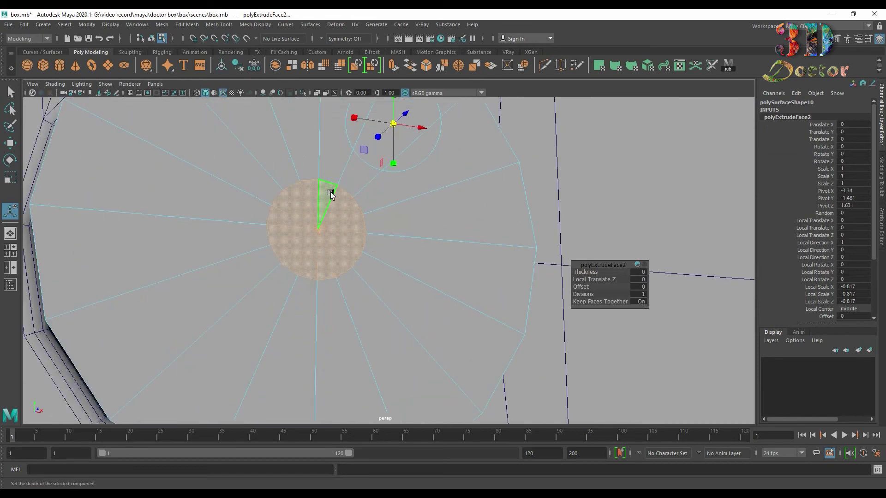
- Delete alternate radial edges inside the small center circle of the disc
{"action": "key", "text": "q"}
{"action": "key", "text": "F10"}
{"action": "left_click", "coordinate": [352, 220]}
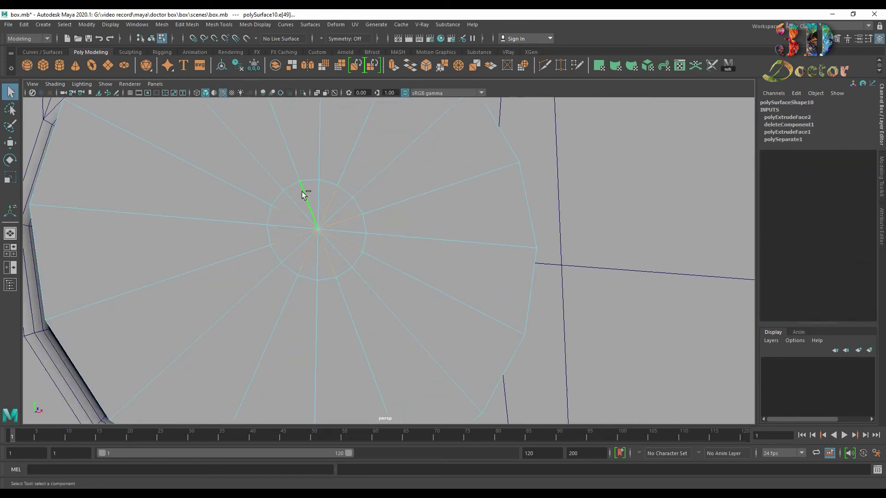
{"action": "key", "text": "Delete"}
- Bevel the disc's outer front edge loop with a fraction of 0.2 and 3 segments
{"action": "left_click", "coordinate": [518, 208]}
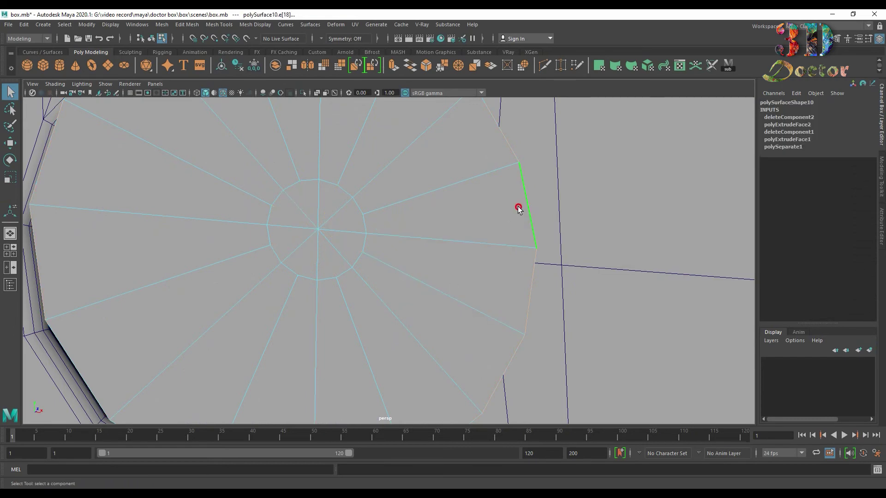
{"action": "scroll", "coordinate": [507, 221], "scroll_direction": "down", "scroll_amount": 3}
{"action": "left_click_drag", "start_coordinate": [455, 245], "coordinate": [457, 258], "text": "alt"}
{"action": "left_click", "coordinate": [427, 68]}
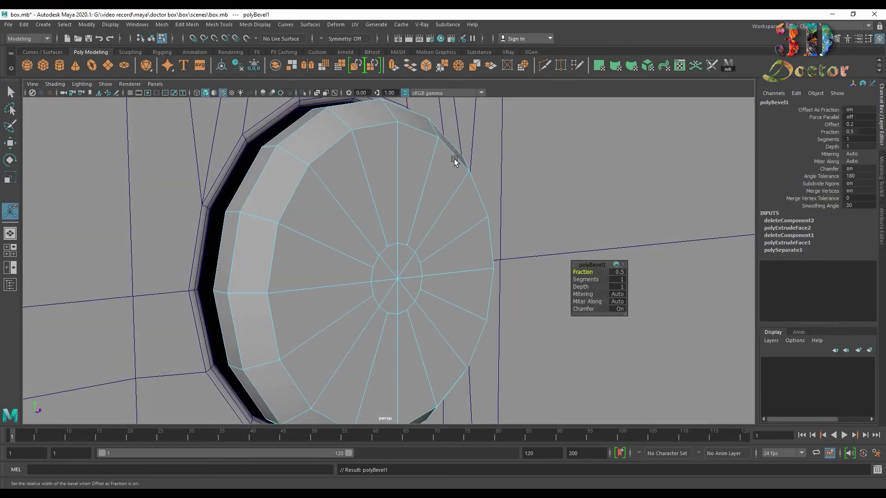
{"action": "mouse_move", "coordinate": [585, 280]}
{"action": "left_mouse_down"}
{"action": "mouse_move", "coordinate": [594, 281]}
{"action": "mouse_move", "coordinate": [590, 272]}
{"action": "left_mouse_up"}
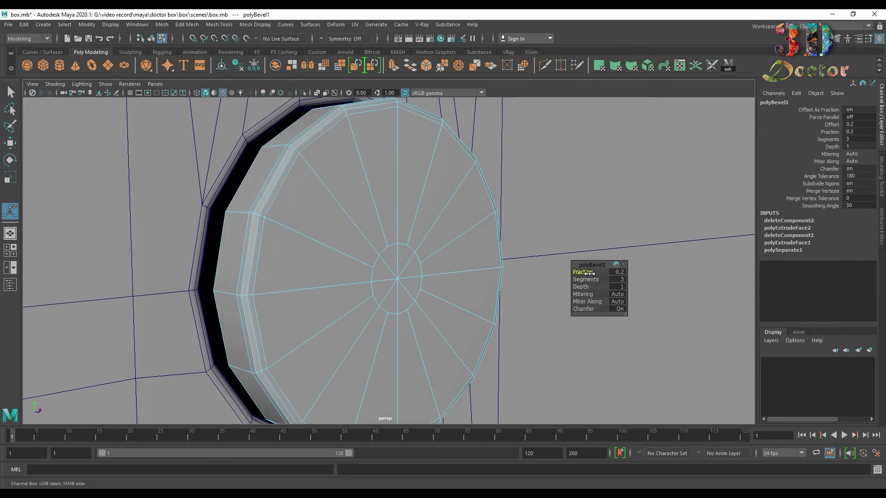
- Delete the face loop on the disc's side wall and the leftover faces beside it, keeping the front cap and beveled rim
{"action": "right_click_drag", "start_coordinate": [375, 199], "coordinate": [484, 167]}
{"action": "scroll", "coordinate": [488, 168], "scroll_direction": "down", "scroll_amount": 4}
{"action": "mouse_move", "coordinate": [405, 287]}
{"action": "left_mouse_down", "text": "alt"}
{"action": "mouse_move", "coordinate": [423, 296]}
{"action": "mouse_move", "coordinate": [402, 281]}
{"action": "mouse_move", "coordinate": [417, 295]}
{"action": "mouse_move", "coordinate": [400, 299]}
{"action": "left_mouse_up", "text": "alt"}
{"action": "key", "text": "w"}
{"action": "right_click_drag", "start_coordinate": [355, 263], "coordinate": [335, 207]}
{"action": "left_click", "coordinate": [339, 203]}
{"action": "double_click", "coordinate": [362, 199]}
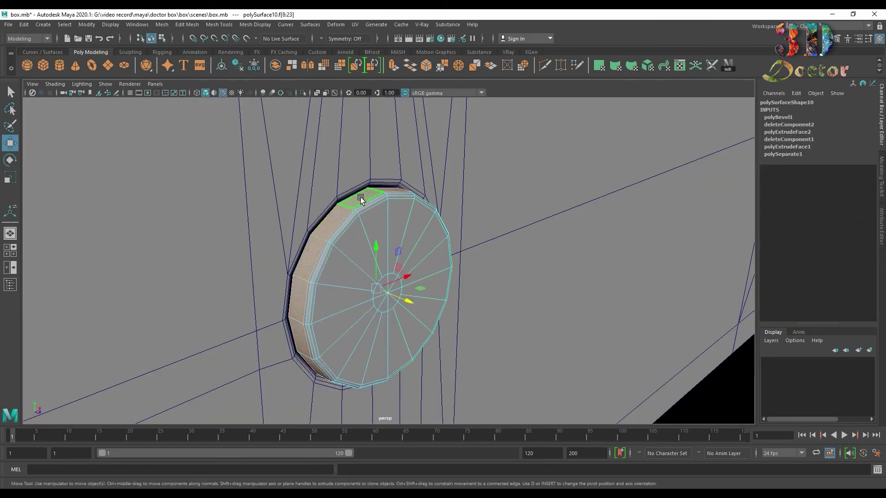
{"action": "key", "text": "Delete"}
{"action": "scroll", "coordinate": [360, 198], "scroll_direction": "up", "scroll_amount": 4}
{"action": "left_click", "coordinate": [309, 184]}
{"action": "key", "text": "Delete"}
- Return the disc to object mode and delete its history
{"action": "right_click_drag", "start_coordinate": [365, 192], "coordinate": [429, 168]}
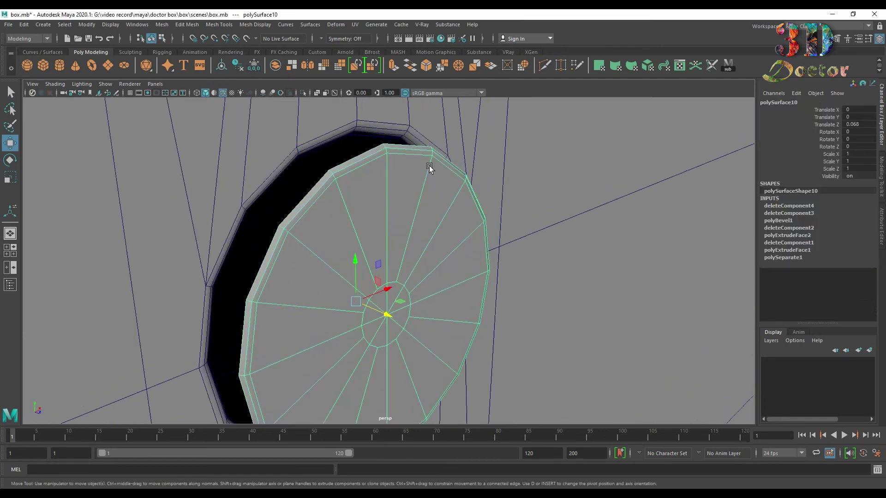
{"action": "left_click", "coordinate": [24, 24]}
{"action": "mouse_move", "coordinate": [84, 134]}
{"action": "left_click", "coordinate": [193, 135]}
- Move the disc back into the larger hole at Translate Z -0.041 and scale it uniformly to 1.049
{"action": "left_click_drag", "start_coordinate": [387, 315], "coordinate": [302, 292]}
{"action": "key", "text": "r"}
{"action": "left_click_drag", "start_coordinate": [306, 262], "coordinate": [360, 243]}
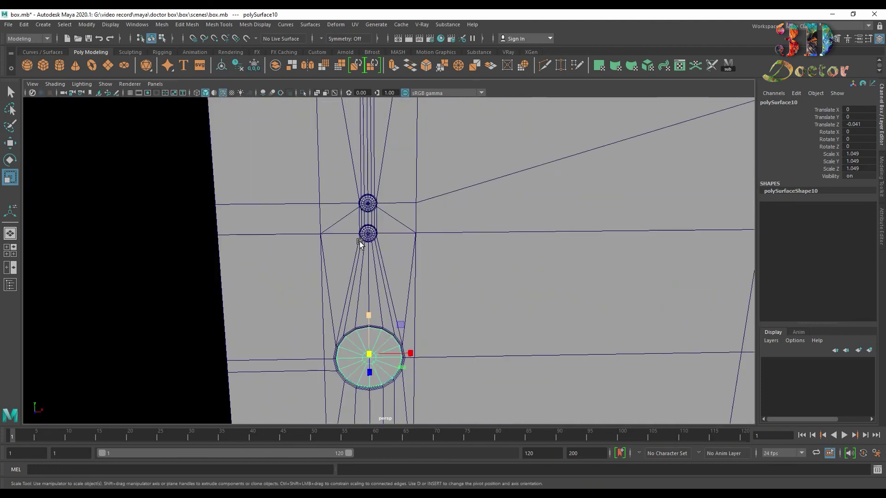
- Delete the disc's history again and freeze its transformations
{"action": "right_click_drag", "start_coordinate": [360, 243], "coordinate": [304, 246], "text": "alt"}
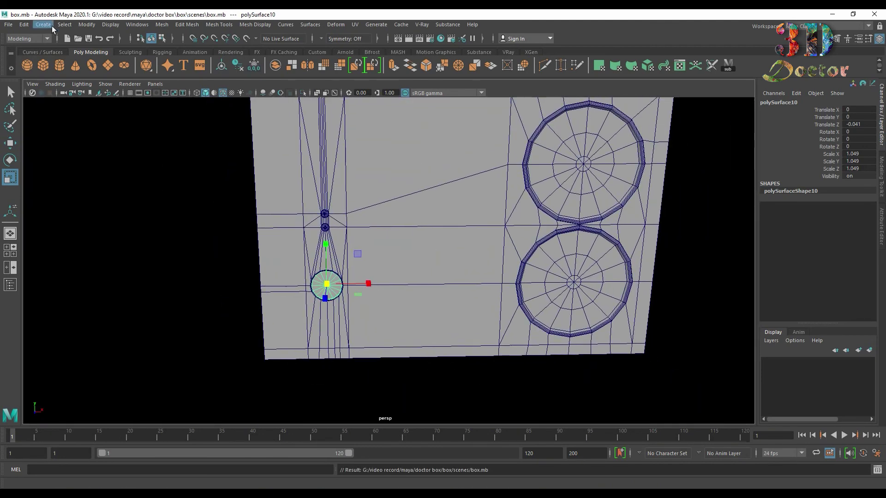
{"action": "left_click", "coordinate": [25, 25]}
{"action": "mouse_move", "coordinate": [74, 132]}
{"action": "left_click", "coordinate": [164, 132]}
{"action": "left_click", "coordinate": [87, 25]}
{"action": "left_click", "coordinate": [113, 66]}
- Select the front panel and delete its history
{"action": "left_click", "coordinate": [386, 158]}
{"action": "left_click", "coordinate": [25, 25]}
{"action": "mouse_move", "coordinate": [74, 132]}
{"action": "left_click", "coordinate": [172, 135]}
- Select the side face of the box body next to the knob holes and extract it as a separate object
{"action": "left_click", "coordinate": [141, 173]}
{"action": "scroll", "coordinate": [141, 173], "scroll_direction": "down", "scroll_amount": 5}
{"action": "left_click_drag", "start_coordinate": [141, 173], "coordinate": [223, 208], "text": "alt"}
{"action": "left_click", "coordinate": [337, 224]}
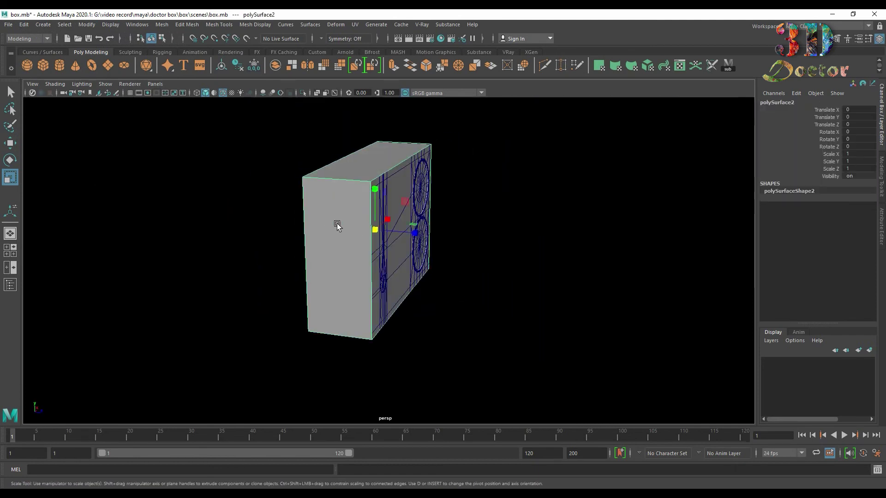
{"action": "scroll", "coordinate": [337, 223], "scroll_direction": "up", "scroll_amount": 5}
{"action": "right_click_drag", "start_coordinate": [305, 197], "coordinate": [294, 361]}
{"action": "scroll", "coordinate": [306, 224], "scroll_direction": "down", "scroll_amount": 3}
{"action": "left_click", "coordinate": [306, 223]}
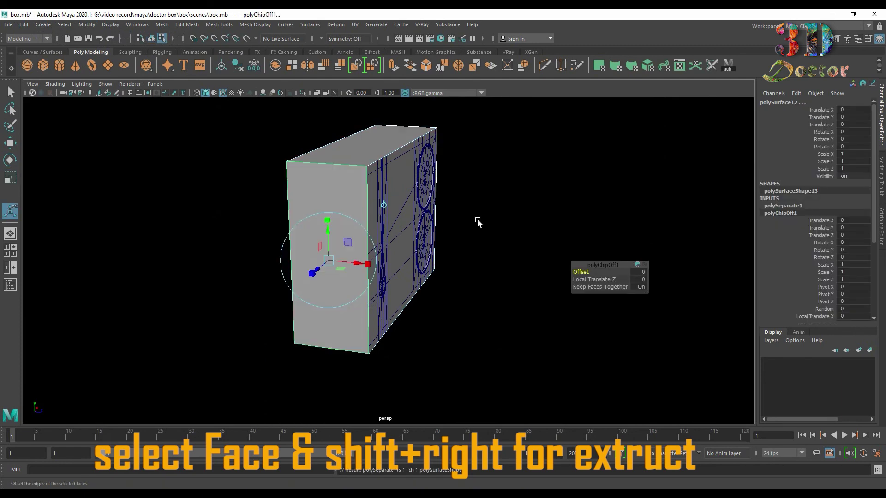
- Return the extracted side panel to object mode and delete its history
{"action": "left_click", "coordinate": [527, 159]}
{"action": "left_click", "coordinate": [328, 220]}
{"action": "right_click_drag", "start_coordinate": [328, 220], "coordinate": [412, 180]}
{"action": "key", "text": "q"}
{"action": "left_click", "coordinate": [24, 25]}
{"action": "mouse_move", "coordinate": [71, 131]}
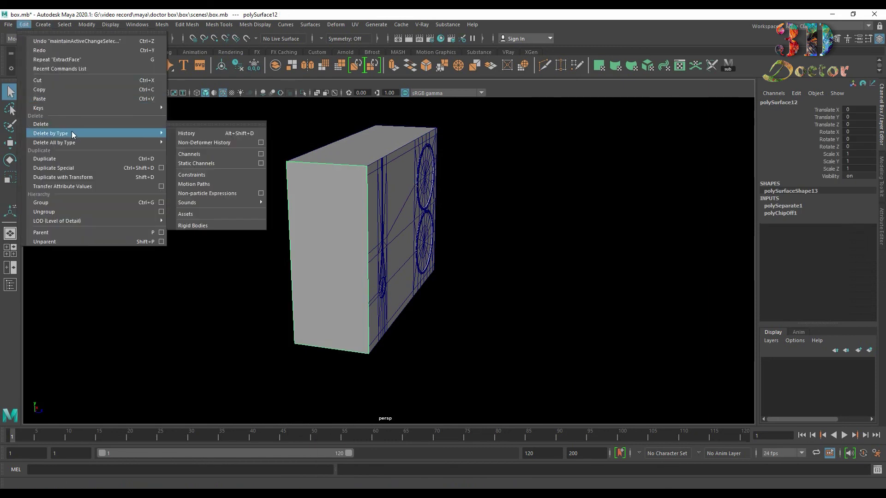
{"action": "left_click", "coordinate": [198, 133]}
- Delete the history of the remaining box body and clear the selection
{"action": "left_click", "coordinate": [341, 153]}
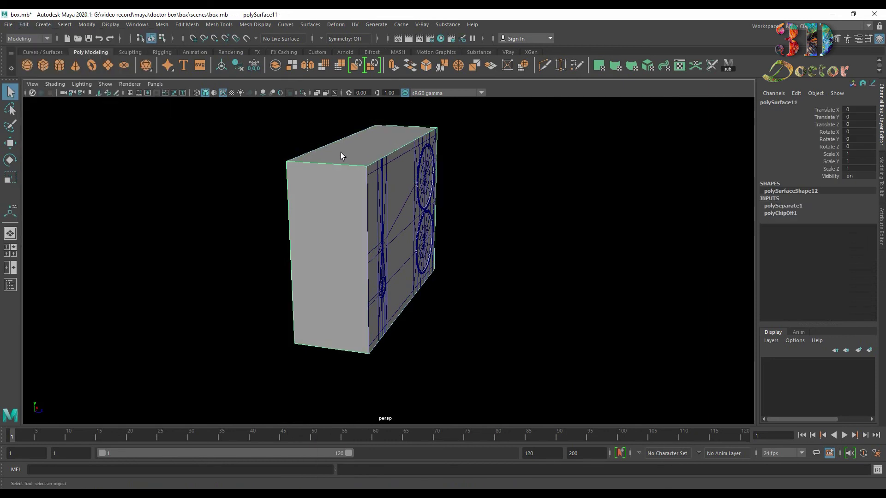
{"action": "left_click", "coordinate": [24, 25]}
{"action": "mouse_move", "coordinate": [71, 131]}
{"action": "left_click", "coordinate": [164, 134]}
{"action": "left_click", "coordinate": [475, 187]}
- Insert a vertical edge loop down the middle of the extracted side panel with the Multi-Cut tool
{"action": "left_click", "coordinate": [347, 201]}
{"action": "left_click_drag", "start_coordinate": [259, 204], "coordinate": [306, 228], "text": "alt"}
{"action": "left_click", "coordinate": [541, 68]}
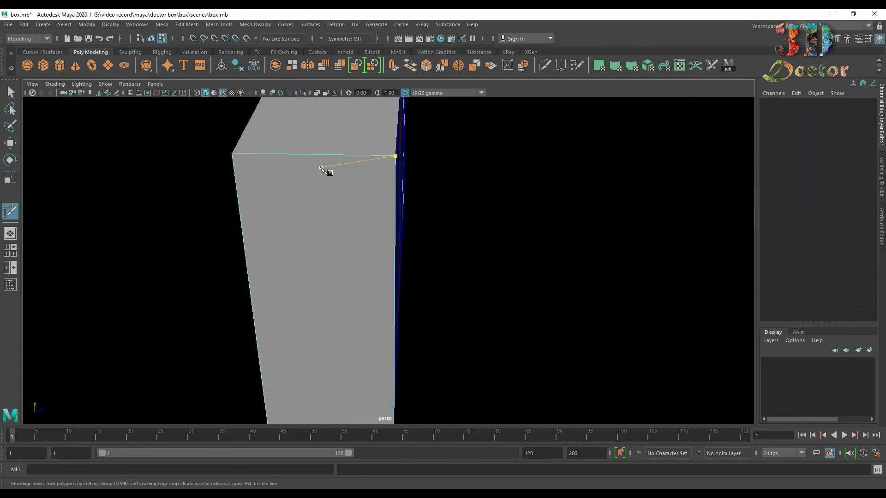
{"action": "left_click", "coordinate": [321, 156], "text": "ctrl"}
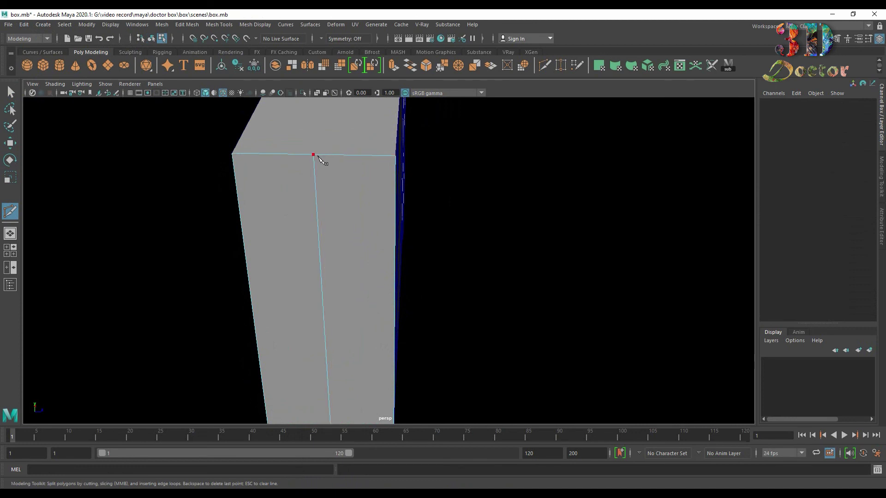
{"action": "left_click", "coordinate": [12, 91]}
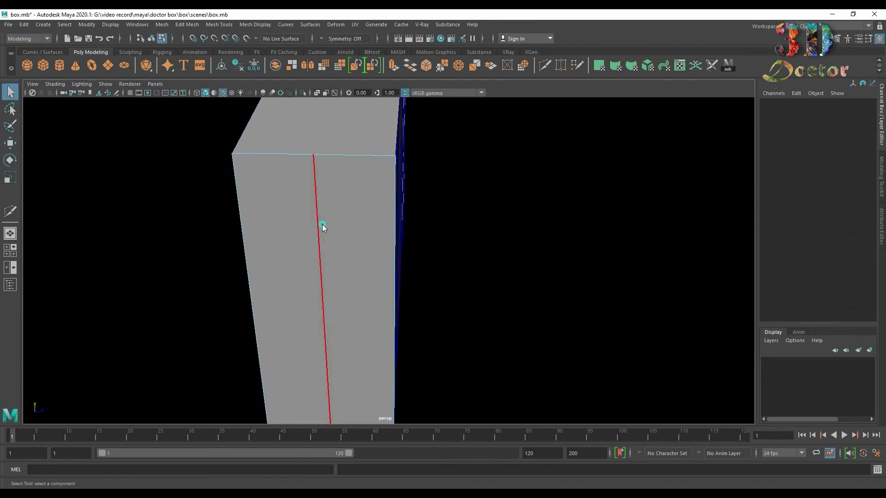
- Bevel the side panel's centre edge into two edges and scale them apart towards the panel's long sides
{"action": "left_click", "coordinate": [321, 190]}
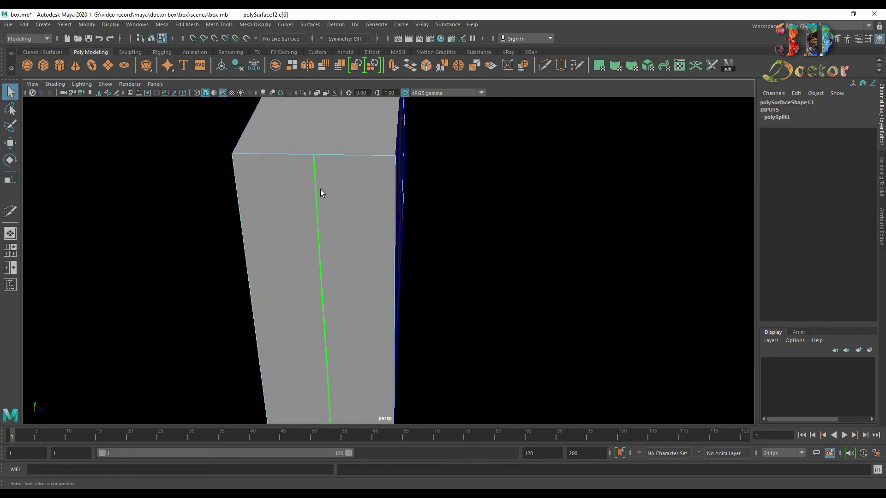
{"action": "left_click", "coordinate": [425, 66]}
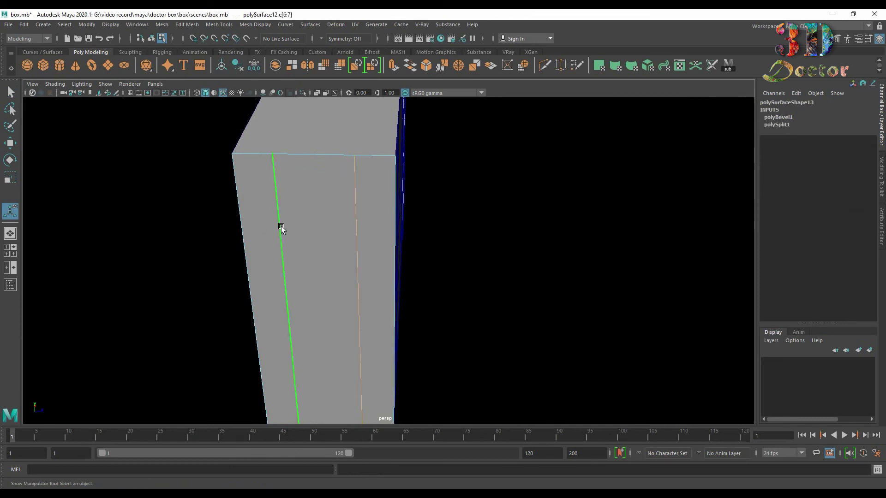
{"action": "key", "text": "r"}
{"action": "left_click_drag", "start_coordinate": [362, 307], "coordinate": [385, 313]}
- Extrude the side panel's wide middle face with a local Z translation of about 0.083
{"action": "right_click_drag", "start_coordinate": [321, 207], "coordinate": [317, 232]}
{"action": "left_click", "coordinate": [318, 234]}
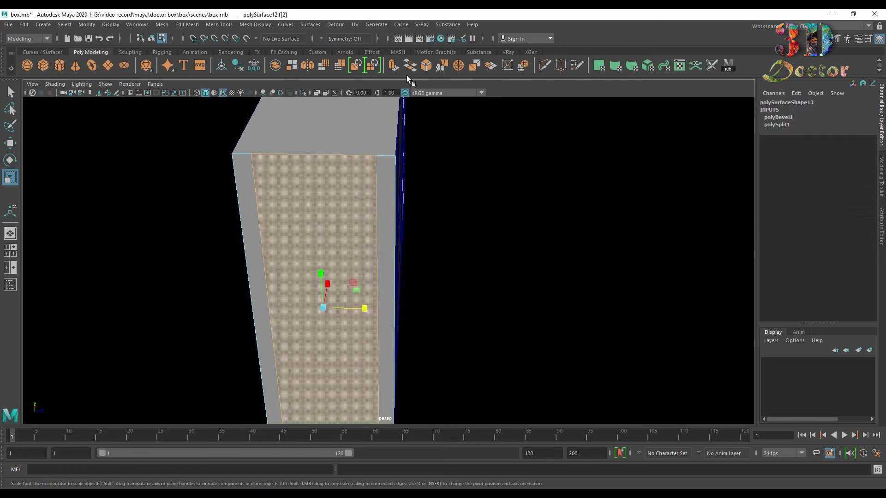
{"action": "left_click", "coordinate": [393, 66]}
{"action": "left_click_drag", "start_coordinate": [494, 241], "coordinate": [358, 322], "text": "alt"}
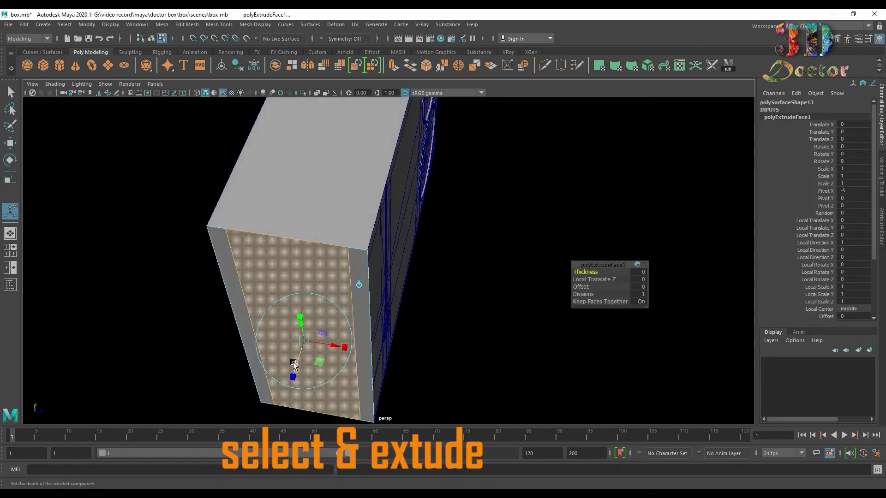
{"action": "left_click_drag", "start_coordinate": [298, 364], "coordinate": [304, 342]}
{"action": "scroll", "coordinate": [314, 275], "scroll_direction": "up", "scroll_amount": 3}
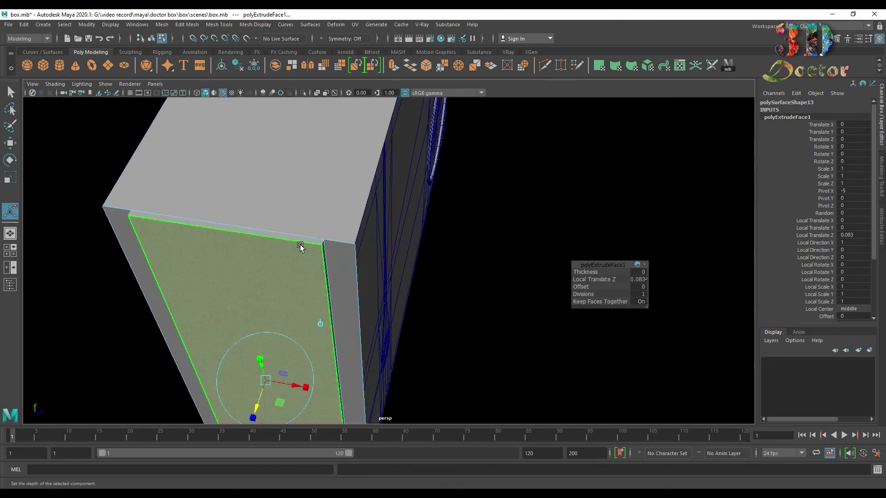
- Bevel the border edges of the extruded middle face with 2 segments and a fraction of 0.3
{"action": "right_click_drag", "start_coordinate": [300, 246], "coordinate": [306, 197]}
{"action": "left_click", "coordinate": [323, 267]}
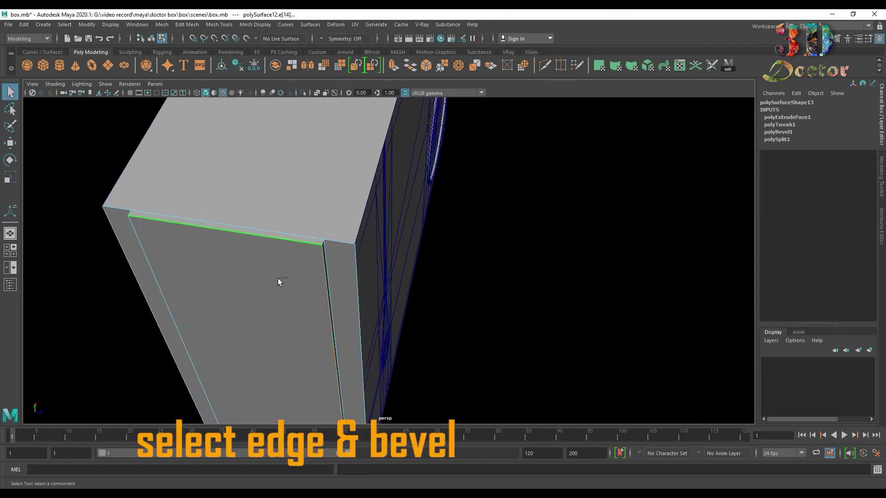
{"action": "left_click", "coordinate": [226, 228]}
{"action": "middle_click_drag", "start_coordinate": [263, 302], "coordinate": [275, 190], "text": "alt"}
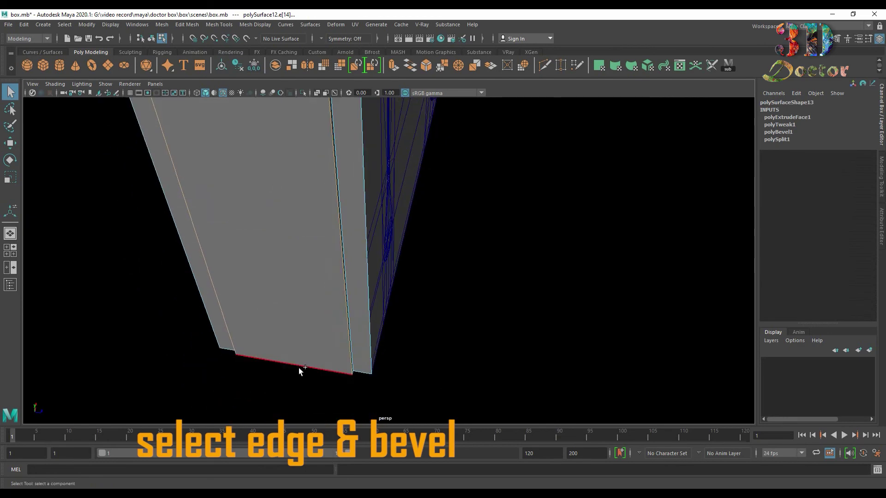
{"action": "left_click_drag", "start_coordinate": [496, 204], "coordinate": [496, 268], "text": "alt"}
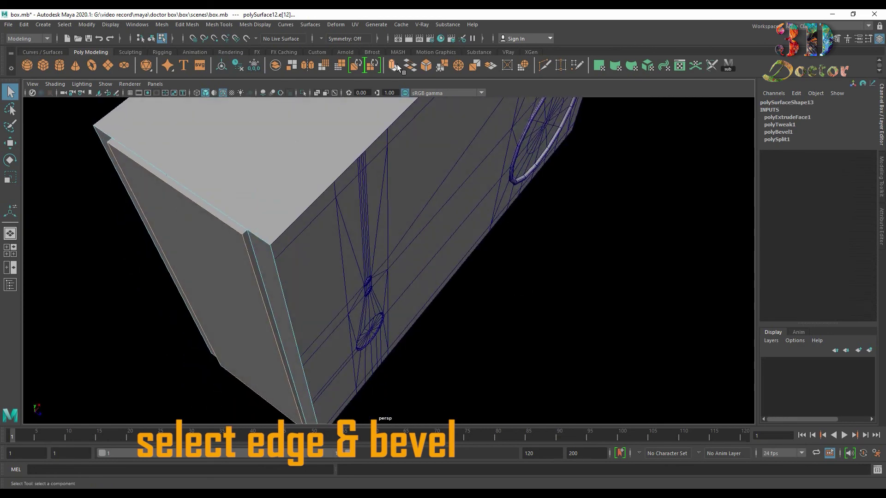
{"action": "left_click", "coordinate": [426, 65]}
{"action": "left_click_drag", "start_coordinate": [580, 280], "coordinate": [586, 282]}
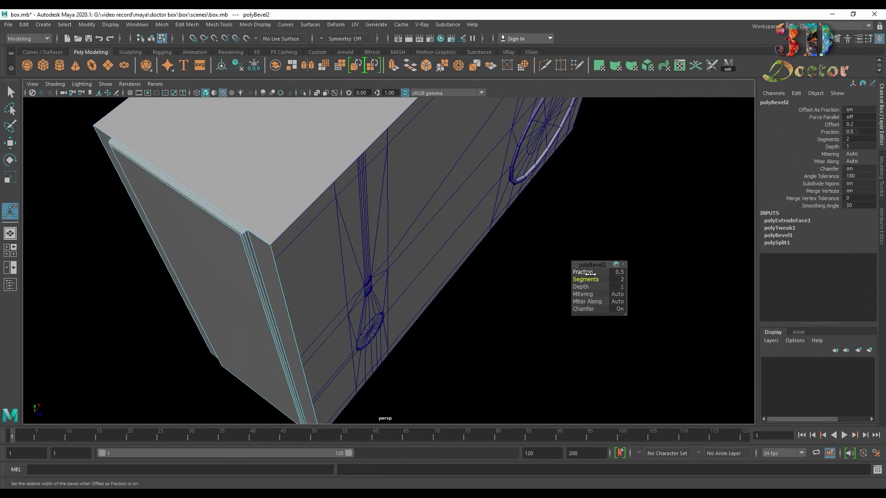
{"action": "left_click_drag", "start_coordinate": [592, 273], "coordinate": [590, 273]}
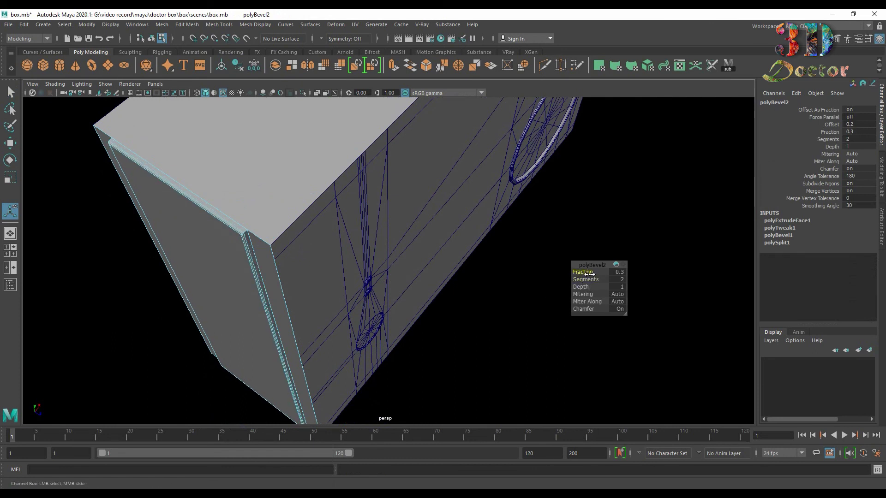
- Insert six horizontal edge loops across the side panel, one near each end and two closely spaced pairs at the thirds
{"action": "right_click_drag", "start_coordinate": [215, 273], "coordinate": [329, 203]}
{"action": "key", "text": "f"}
{"action": "left_click_drag", "start_coordinate": [352, 239], "coordinate": [372, 194], "text": "alt"}
{"action": "left_click", "coordinate": [544, 68]}
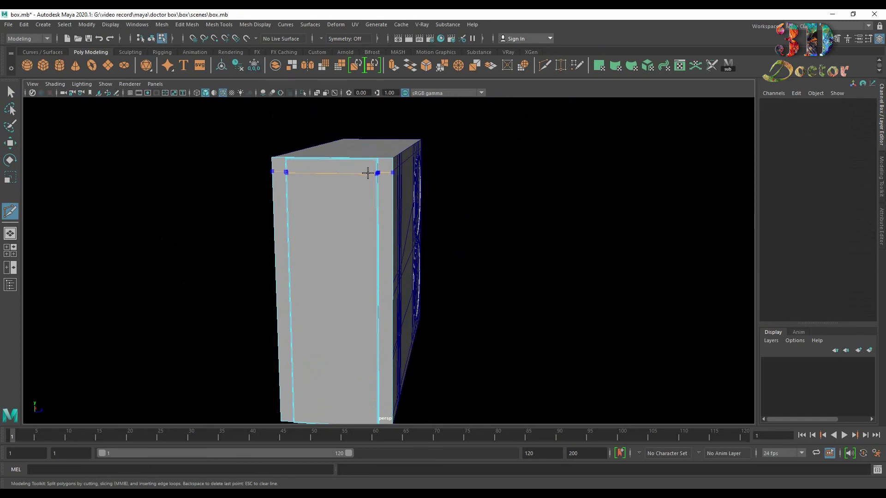
{"action": "left_click", "coordinate": [370, 253], "text": "ctrl"}
{"action": "left_click", "coordinate": [374, 259], "text": "ctrl"}
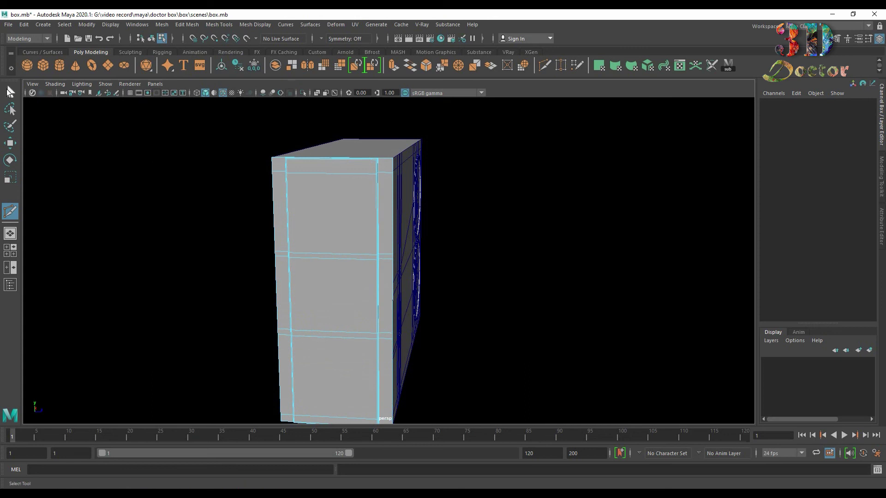
{"action": "left_click", "coordinate": [9, 92]}
- Return the side panel to object mode, delete its history and clear the selection
{"action": "right_click_drag", "start_coordinate": [357, 217], "coordinate": [415, 187]}
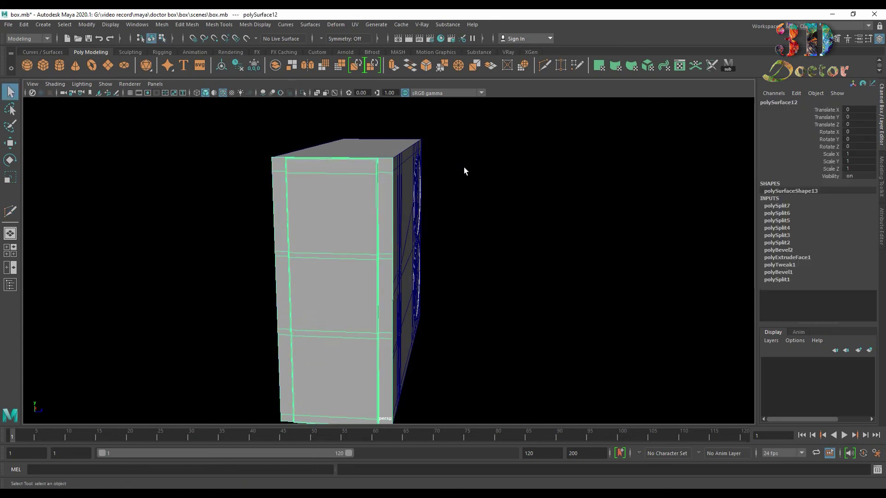
{"action": "left_click", "coordinate": [24, 24]}
{"action": "mouse_move", "coordinate": [72, 123]}
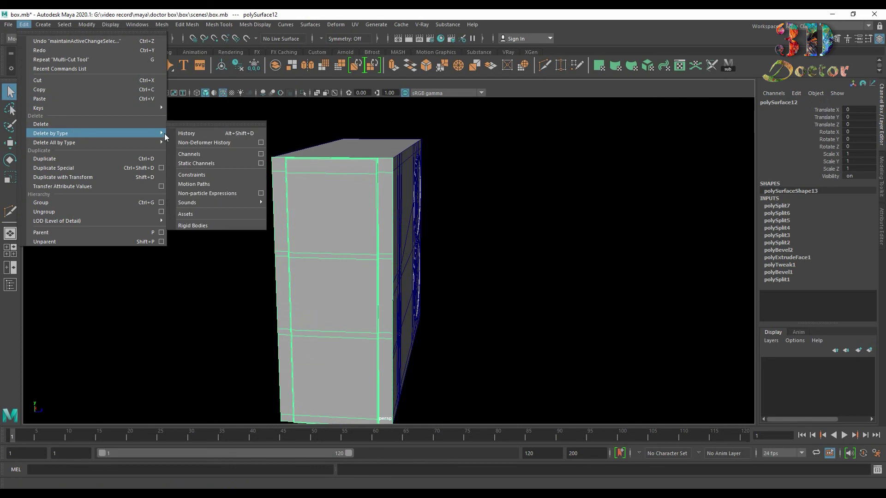
{"action": "left_click", "coordinate": [194, 133]}
{"action": "left_click", "coordinate": [607, 171]}
- Extract the upper of the three large middle faces of the side panel as a separate object
{"action": "left_click", "coordinate": [306, 202]}
{"action": "scroll", "coordinate": [365, 220], "scroll_direction": "up", "scroll_amount": 3}
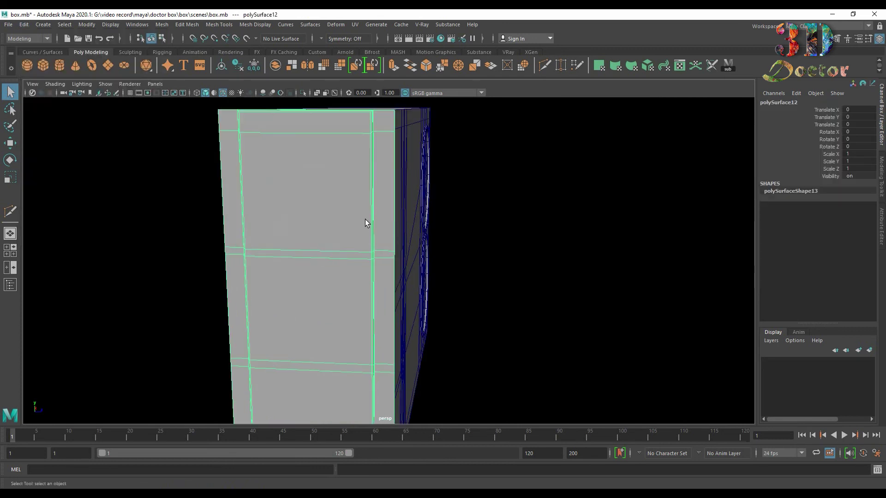
{"action": "scroll", "coordinate": [305, 188], "scroll_direction": "down", "scroll_amount": 3}
{"action": "right_click_drag", "start_coordinate": [349, 182], "coordinate": [346, 367]}
{"action": "left_click", "coordinate": [345, 210]}
{"action": "left_click_drag", "start_coordinate": [554, 159], "coordinate": [511, 202], "text": "alt"}
{"action": "scroll", "coordinate": [510, 202], "scroll_direction": "up", "scroll_amount": 5}
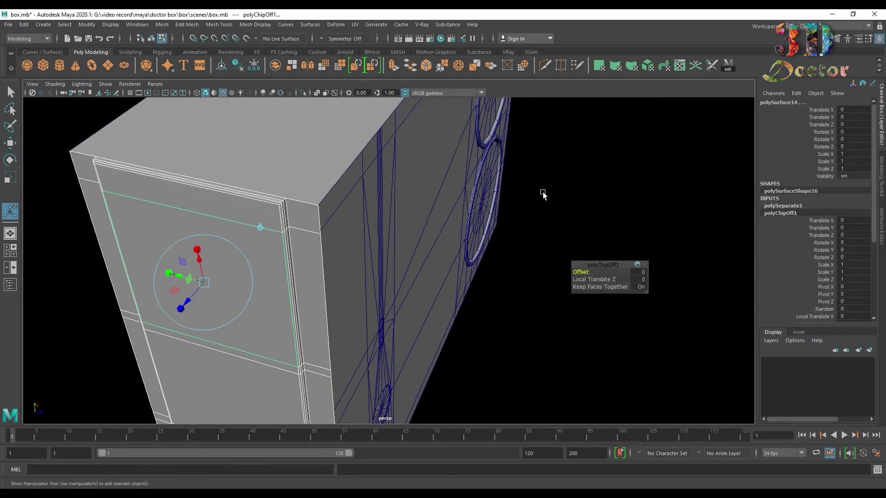